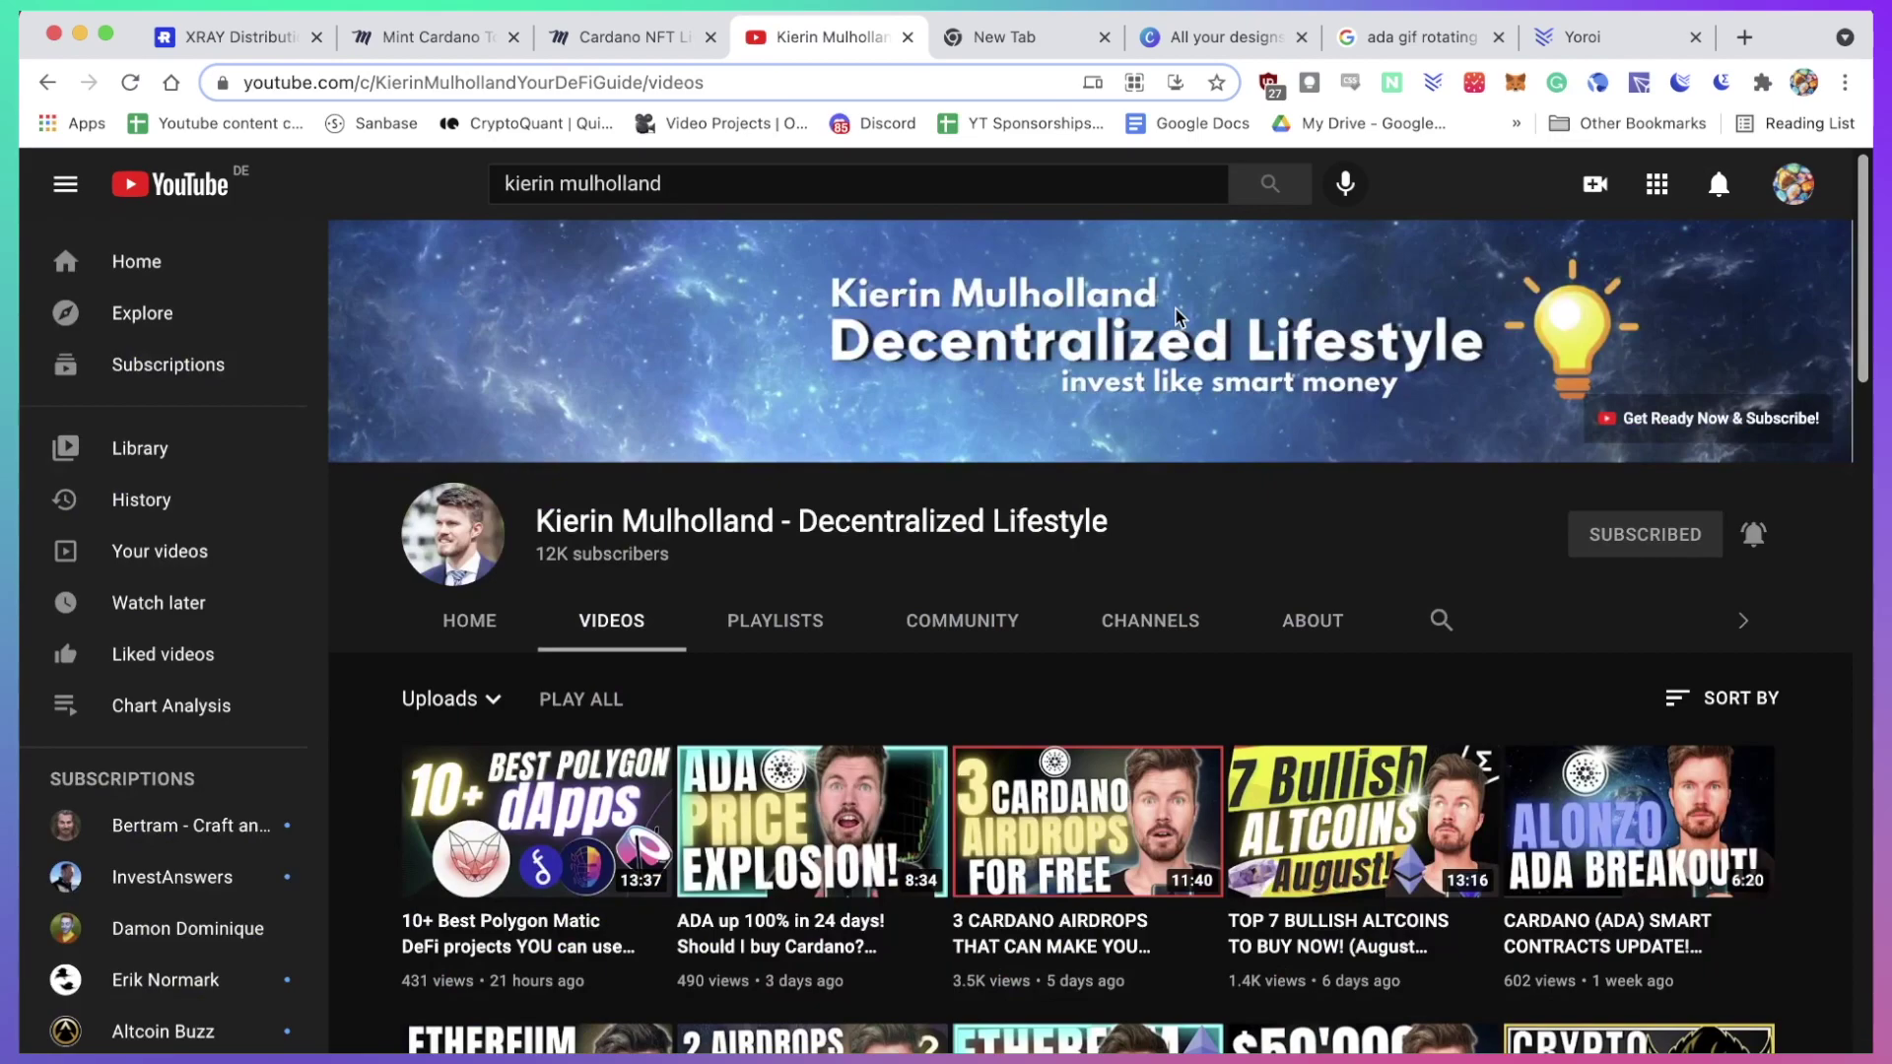
- Zoom the YouTube channel page in, then back out to normal size
{"action": "key", "text": "super+plus"}
{"action": "key", "text": "super+plus"}
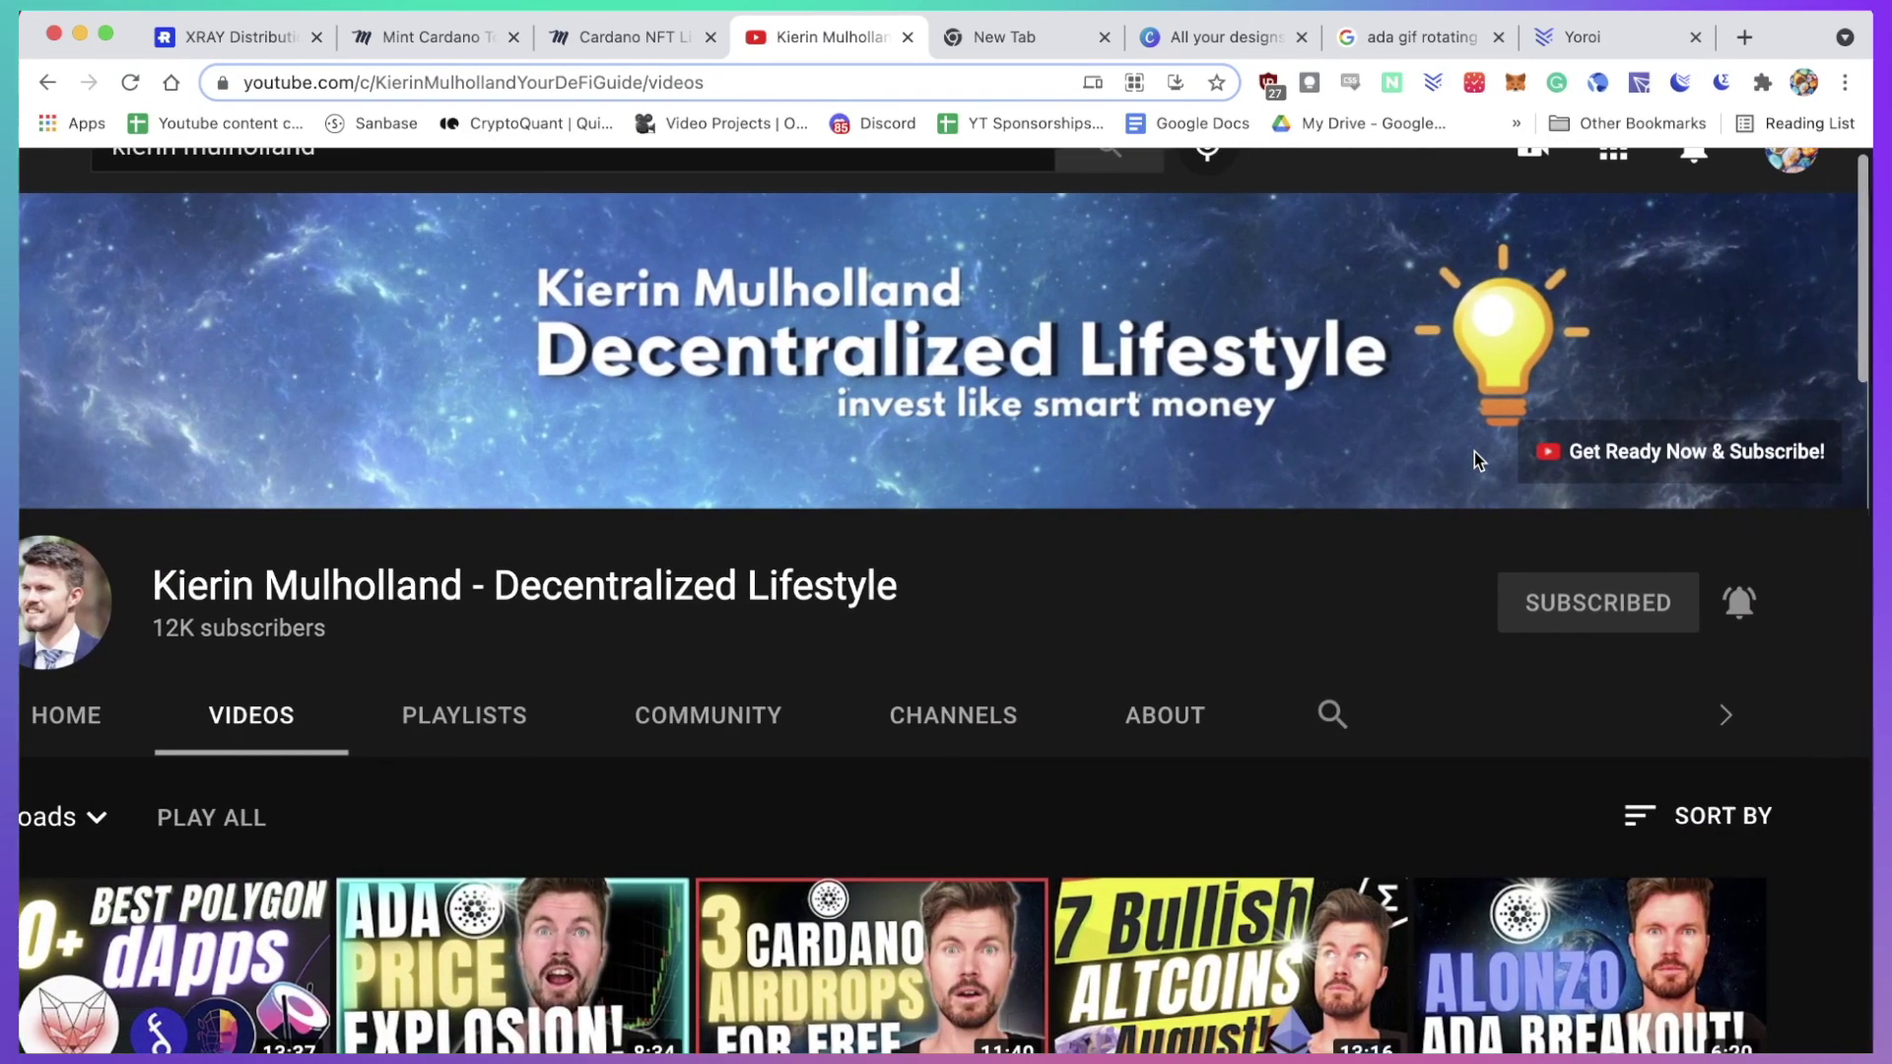
{"action": "key", "text": "super+minus"}
{"action": "key", "text": "super+minus"}
{"action": "key", "text": "super+minus"}
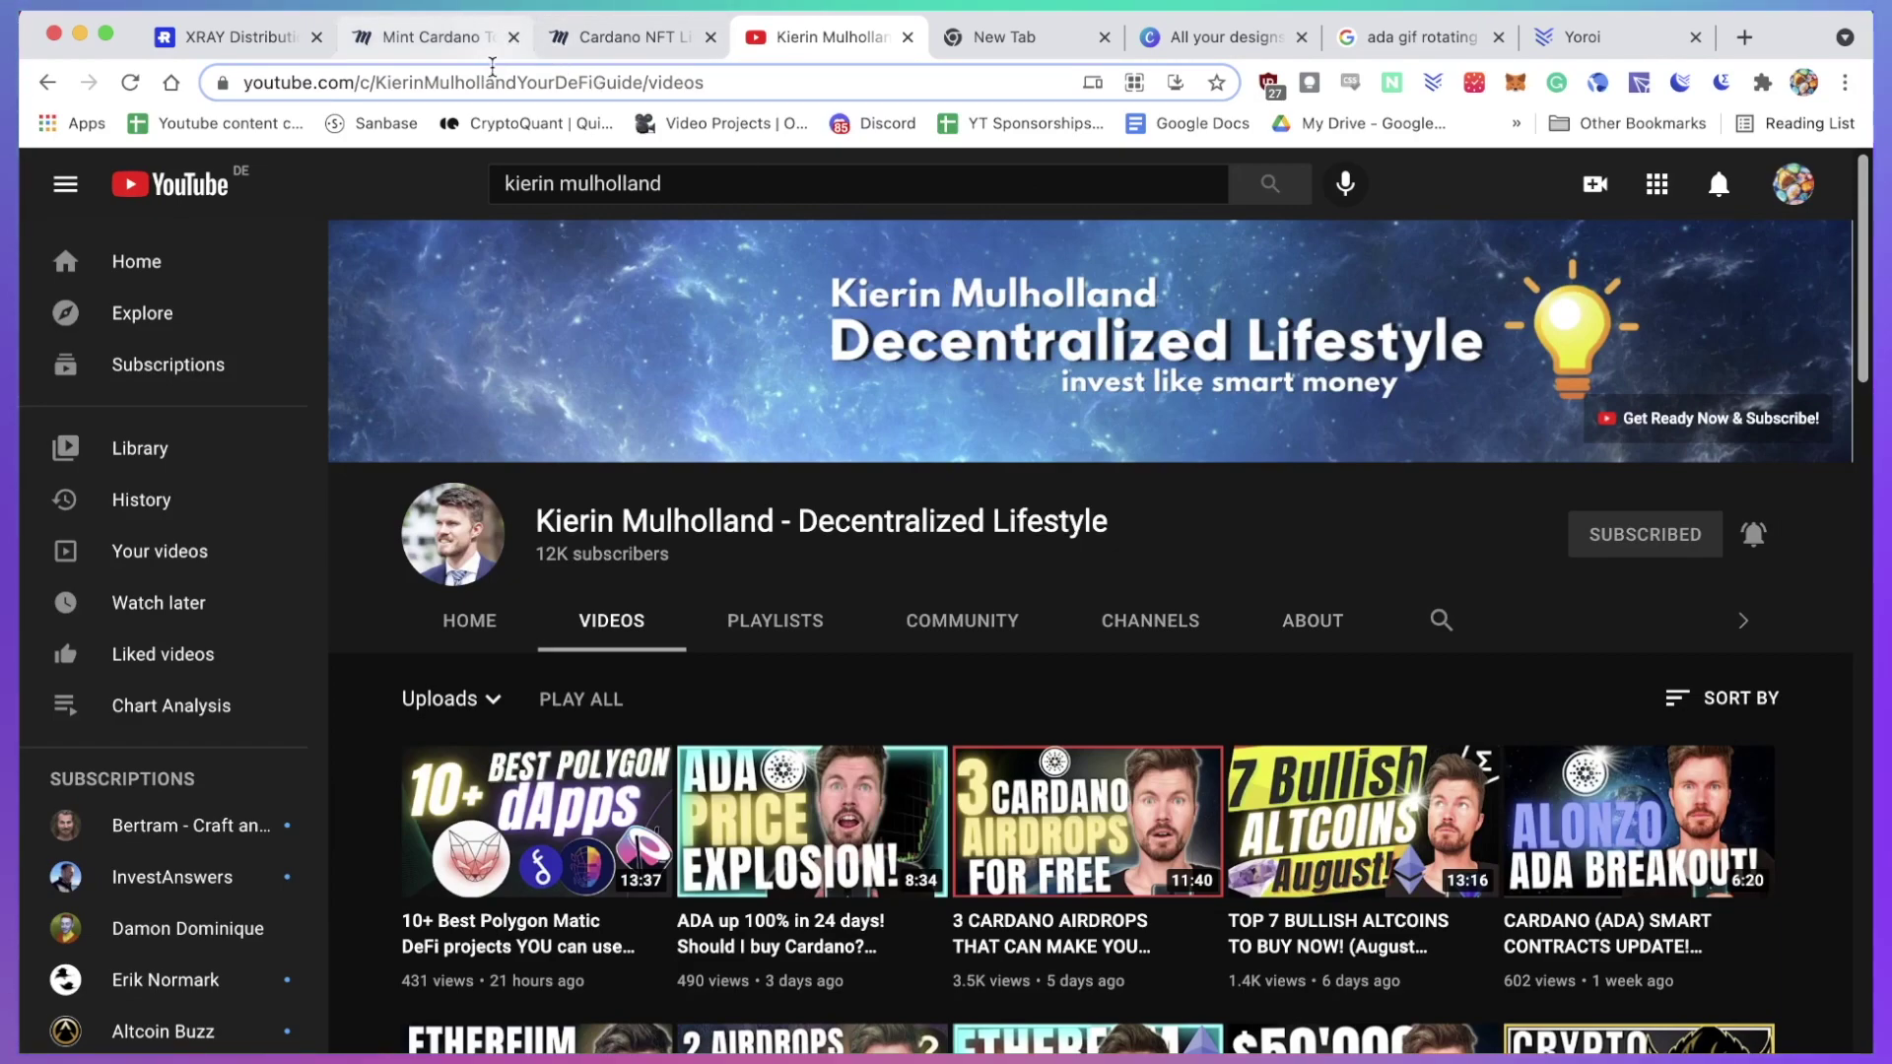
- Glance at the XRAY distribution page, then return to the YouTube channel's Videos page
{"action": "left_click", "coordinate": [243, 48]}
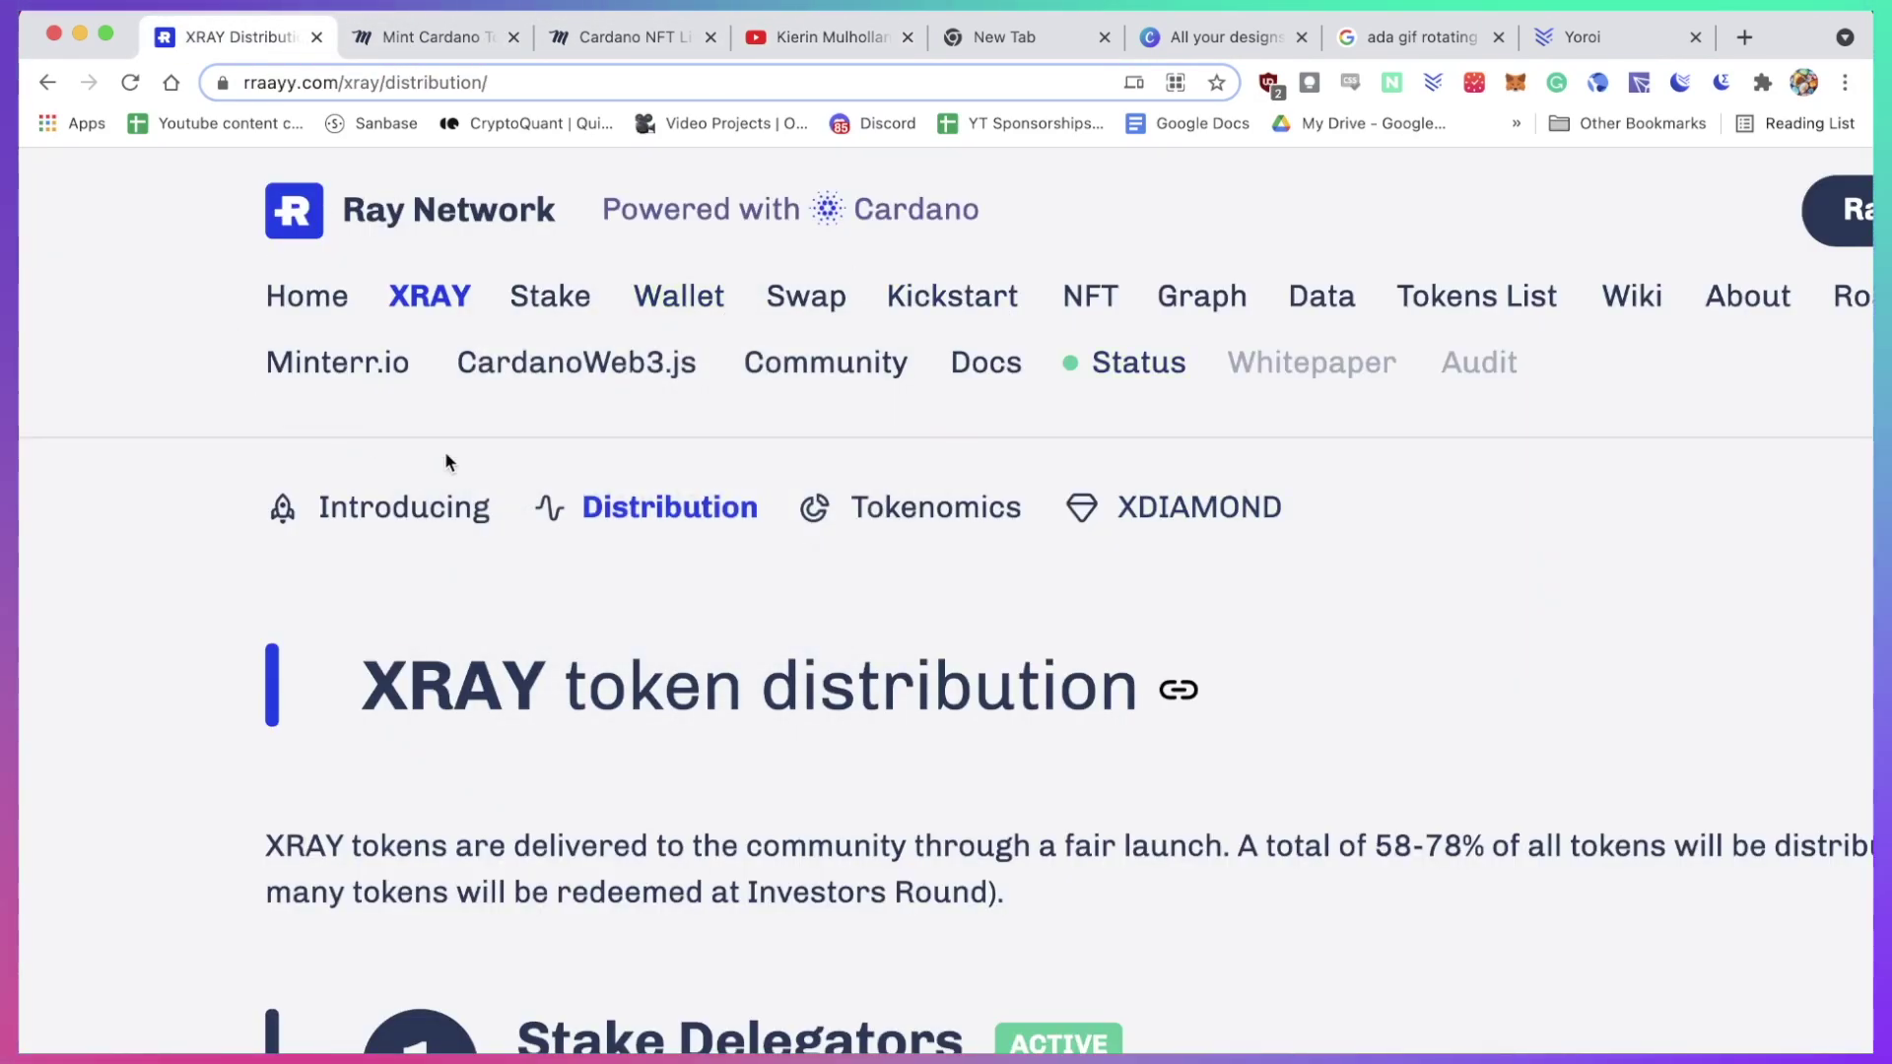
{"action": "left_click", "coordinate": [808, 43]}
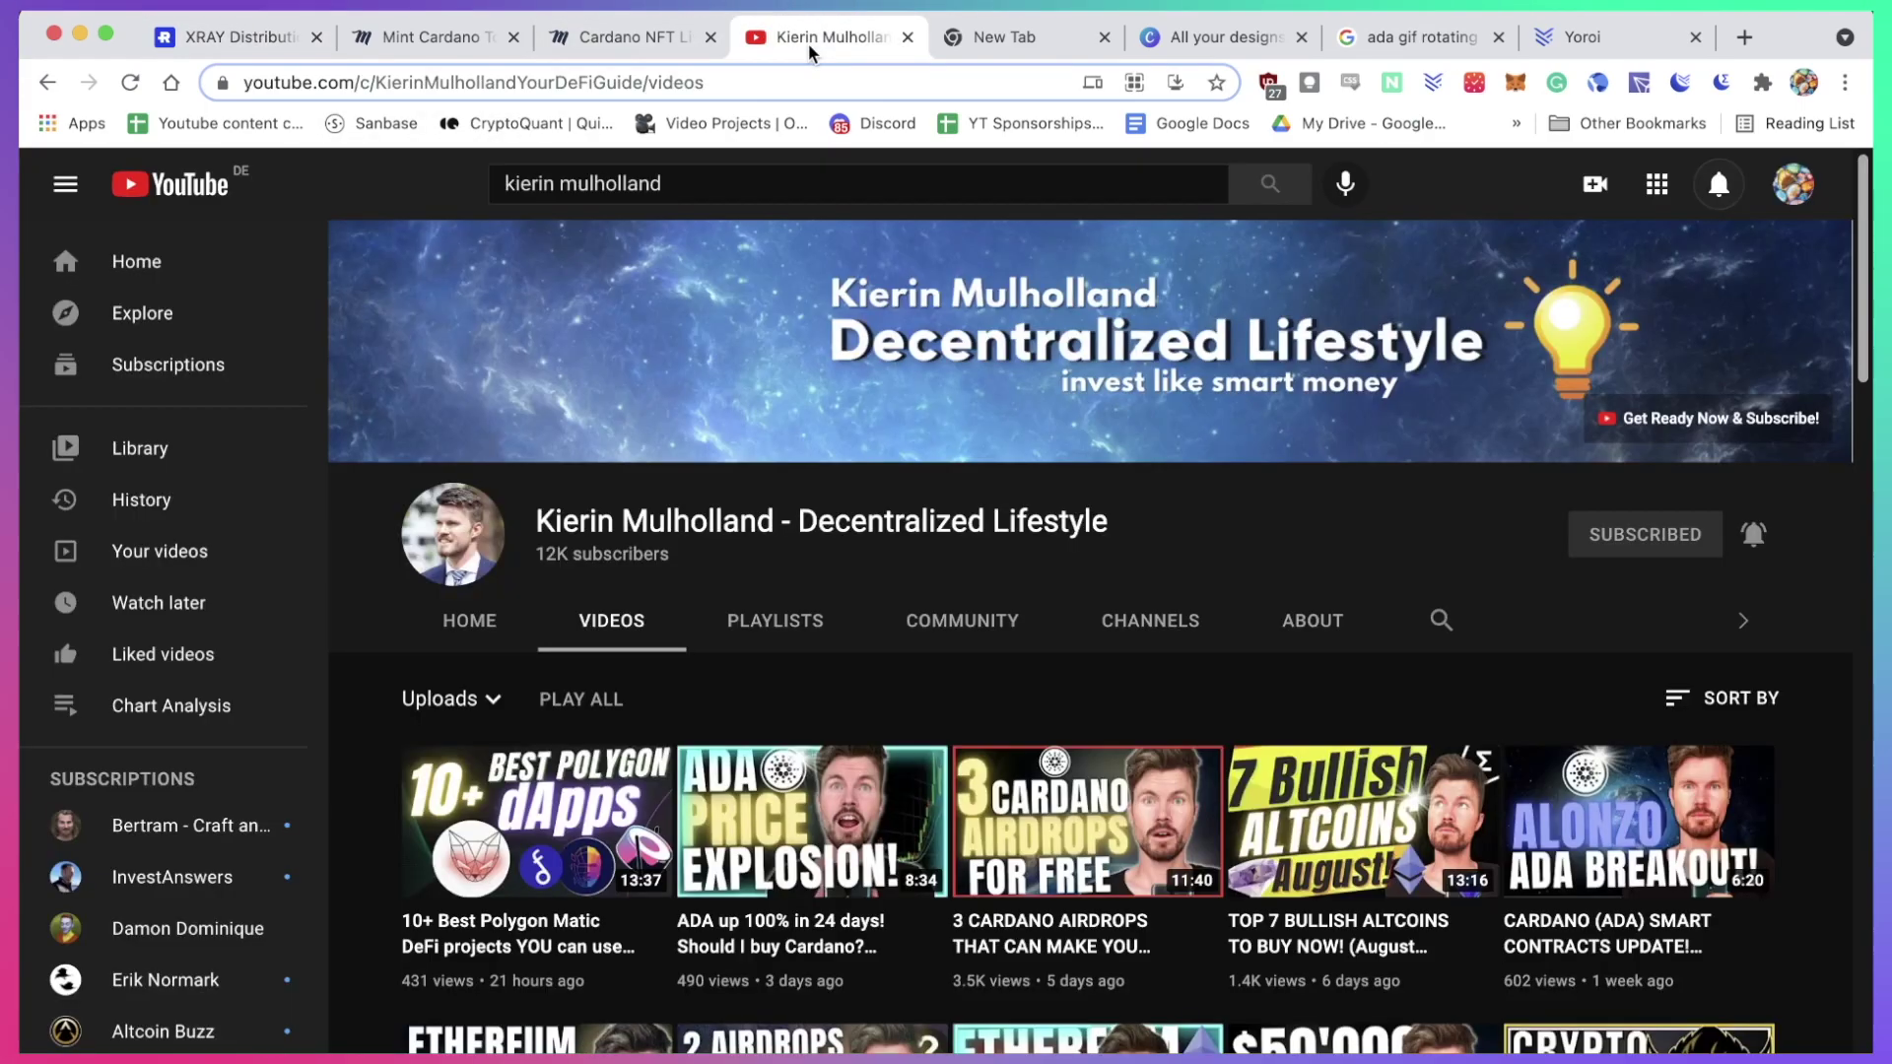
{"action": "scroll", "coordinate": [973, 512], "scroll_direction": "up", "scroll_amount": 5}
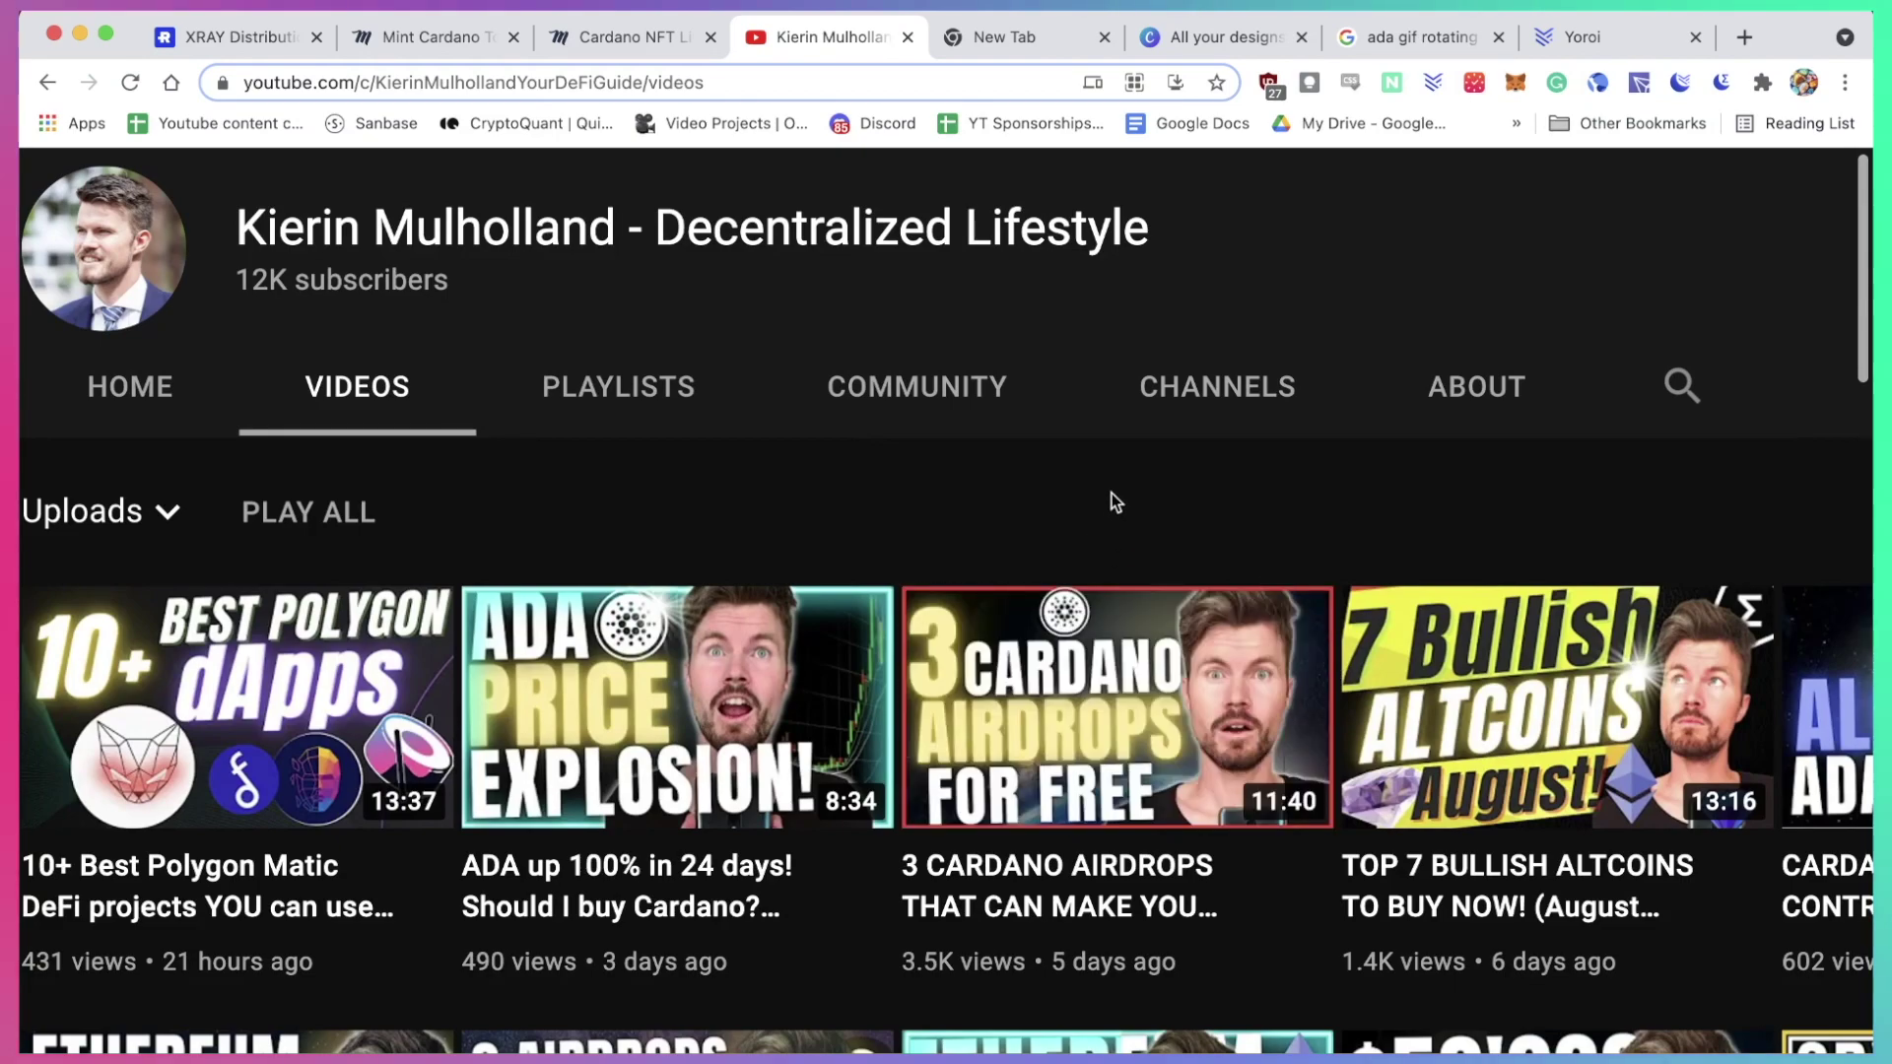
{"action": "scroll", "coordinate": [1111, 493], "scroll_direction": "down", "scroll_amount": 3}
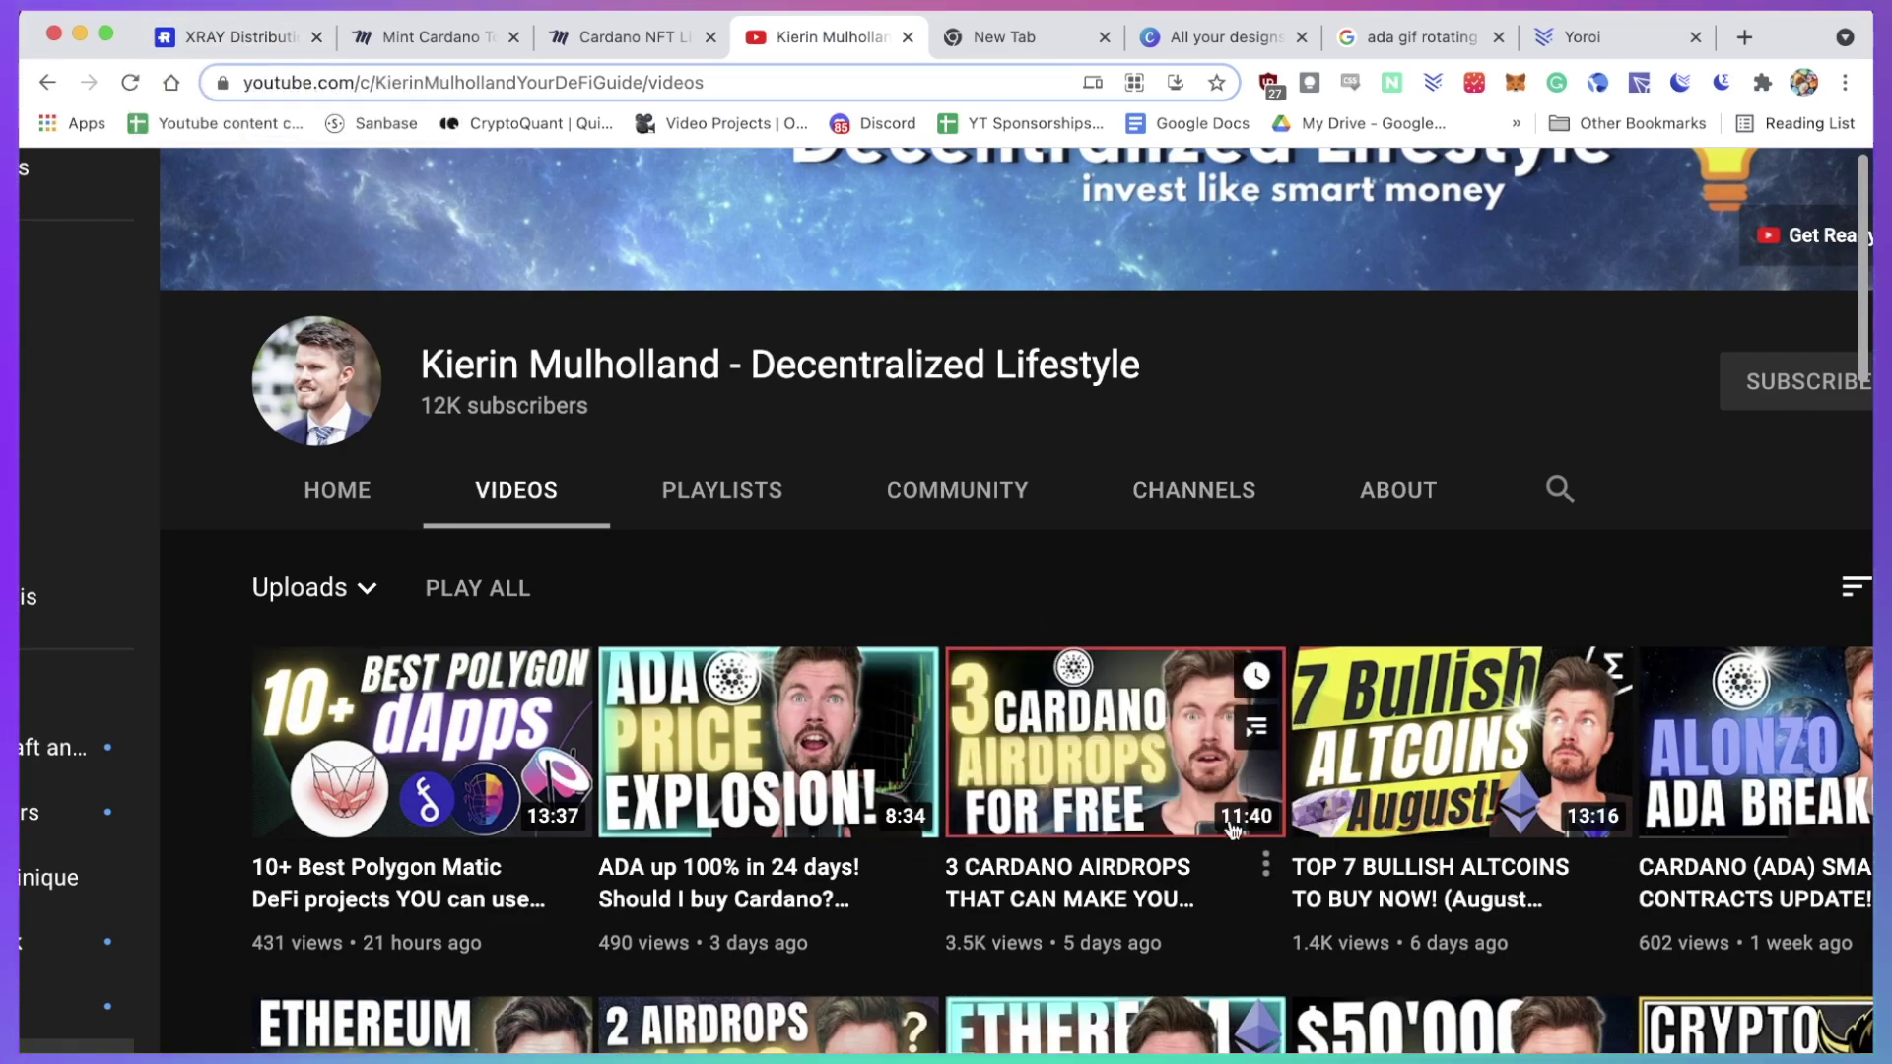
- Bring up the Minterr site and scroll over its homepage
{"action": "left_click", "coordinate": [426, 40]}
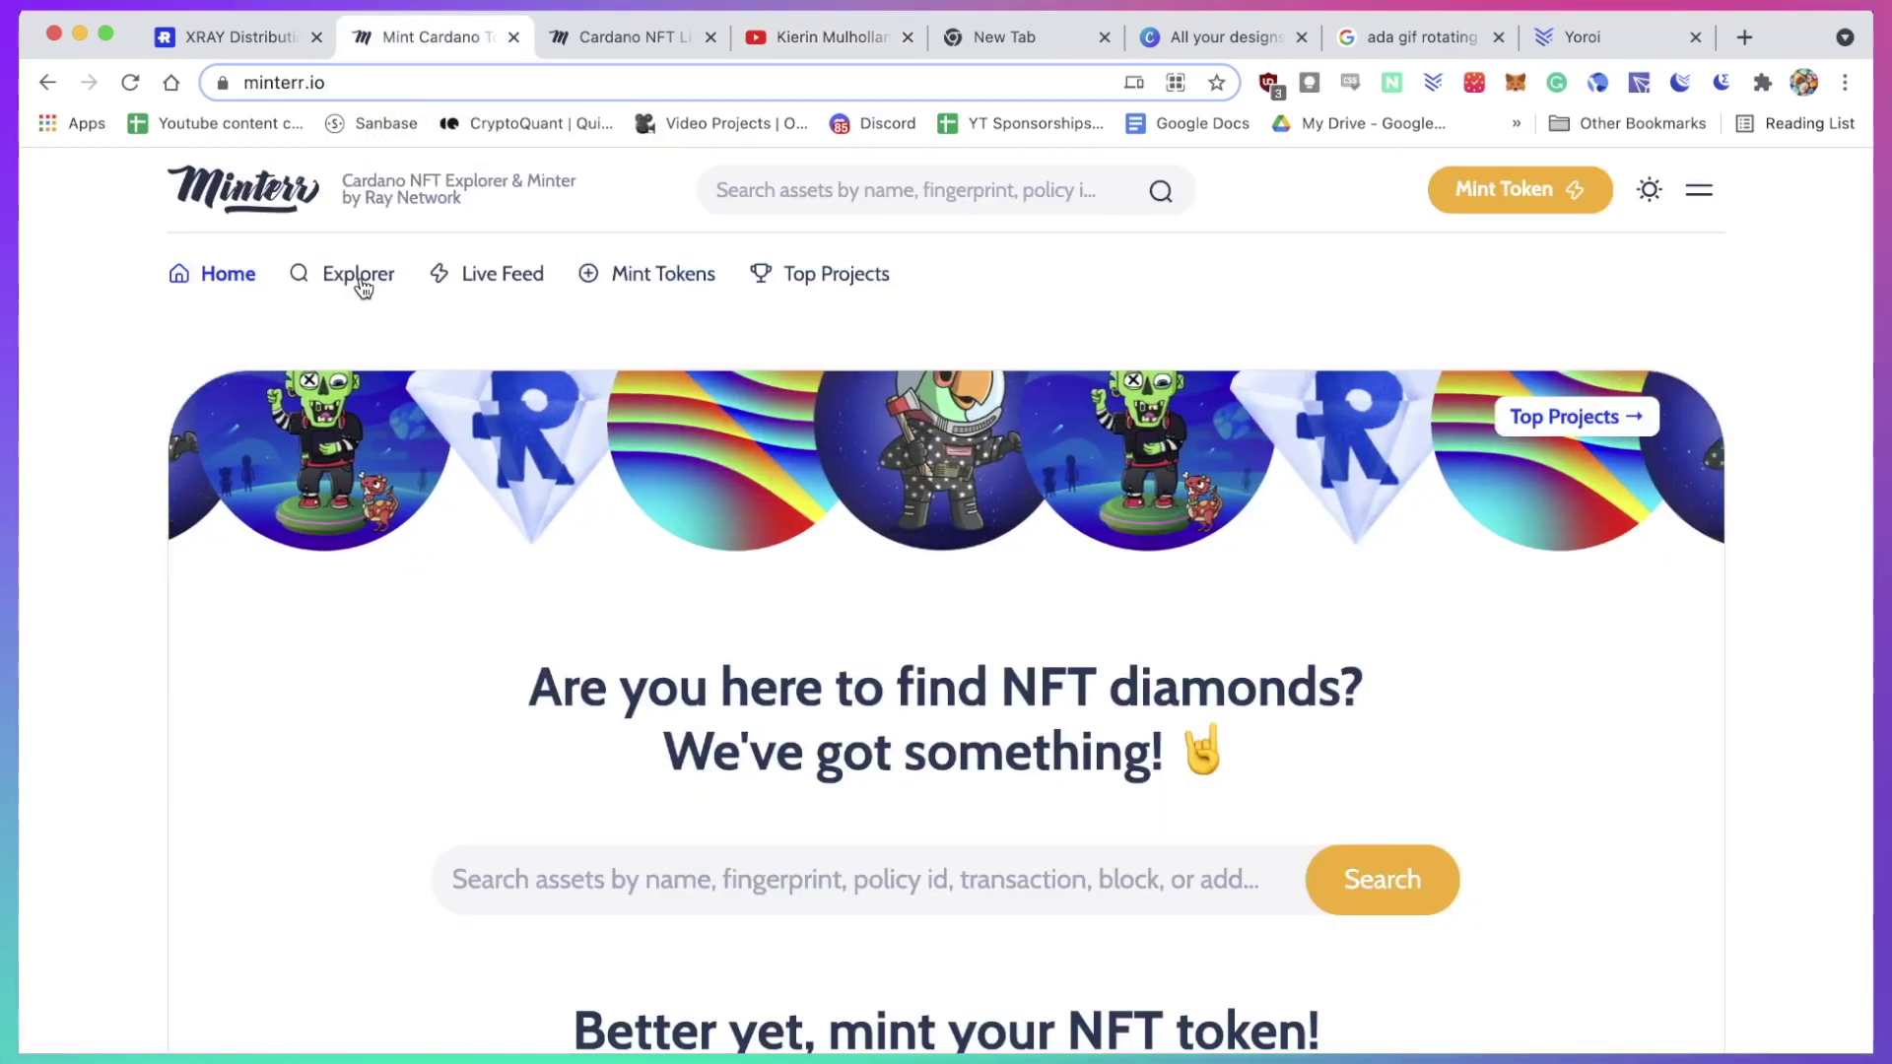
{"action": "scroll", "coordinate": [111, 434], "scroll_direction": "down", "scroll_amount": 1}
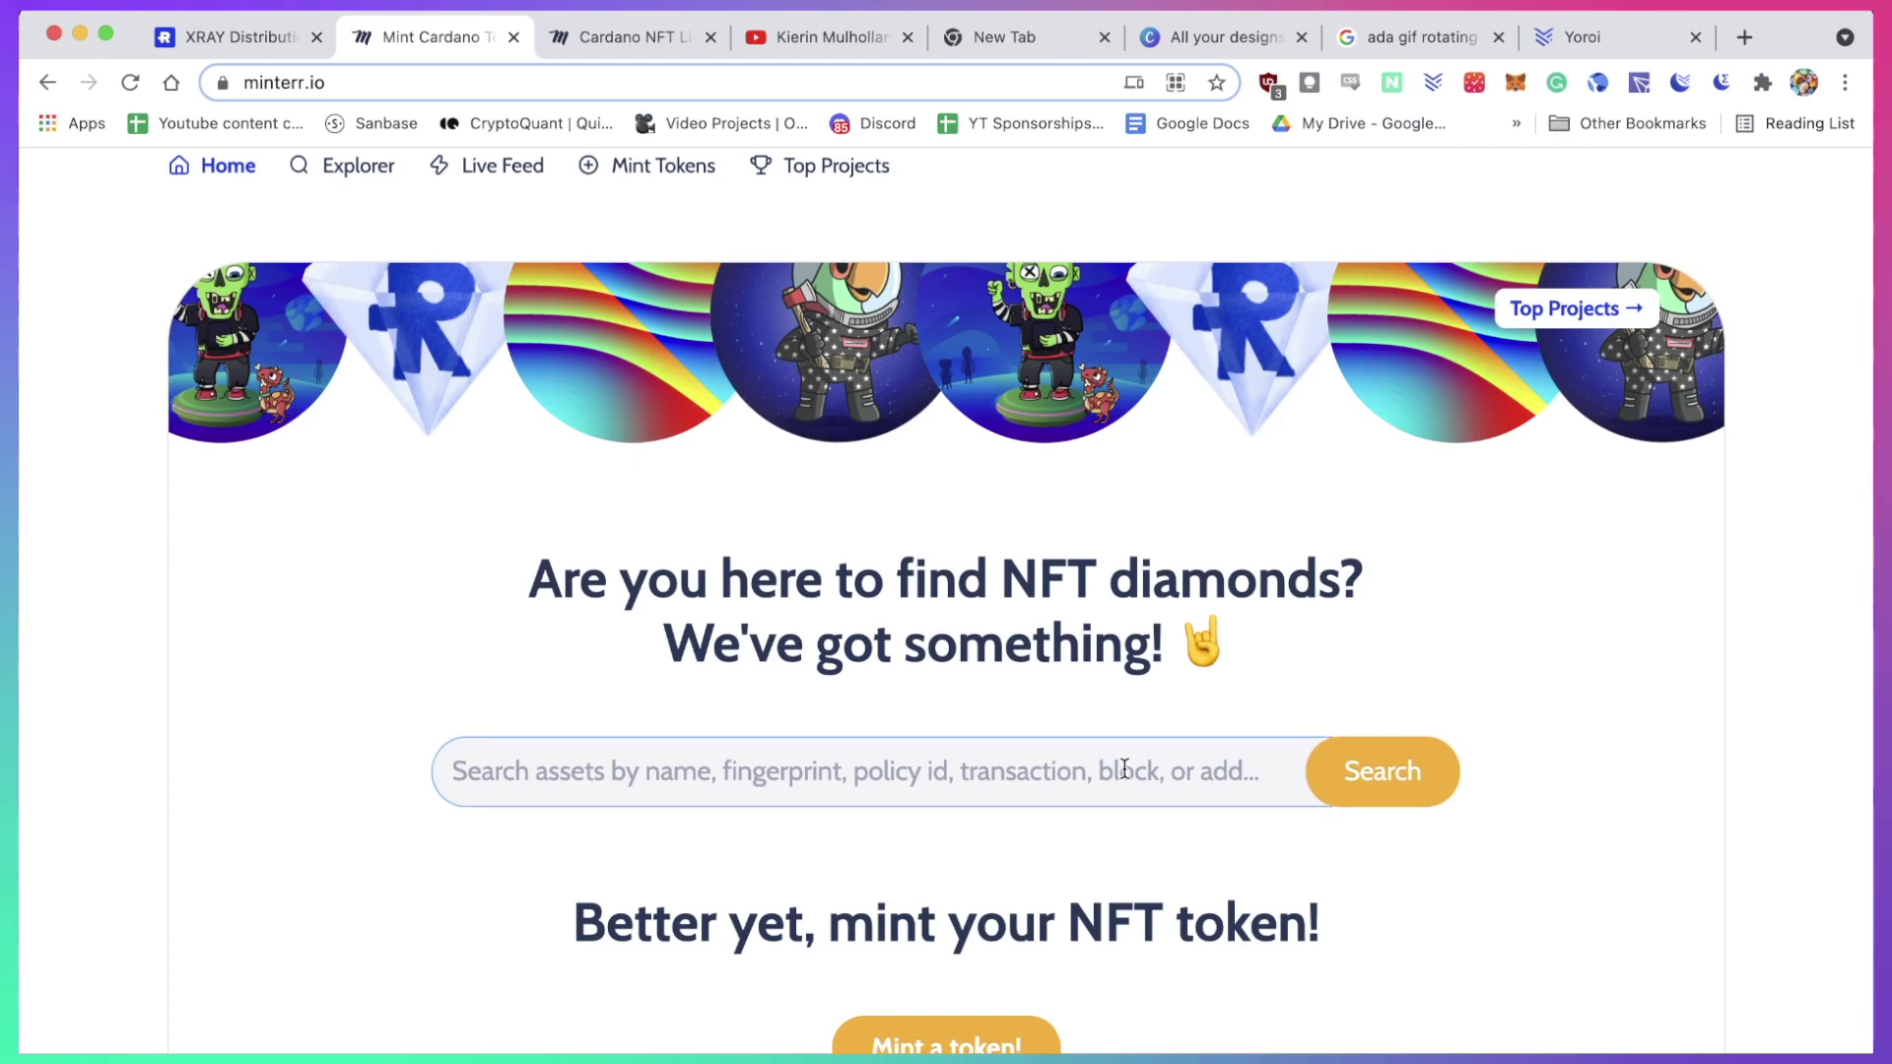
{"action": "scroll", "coordinate": [1222, 769], "scroll_direction": "up", "scroll_amount": 1}
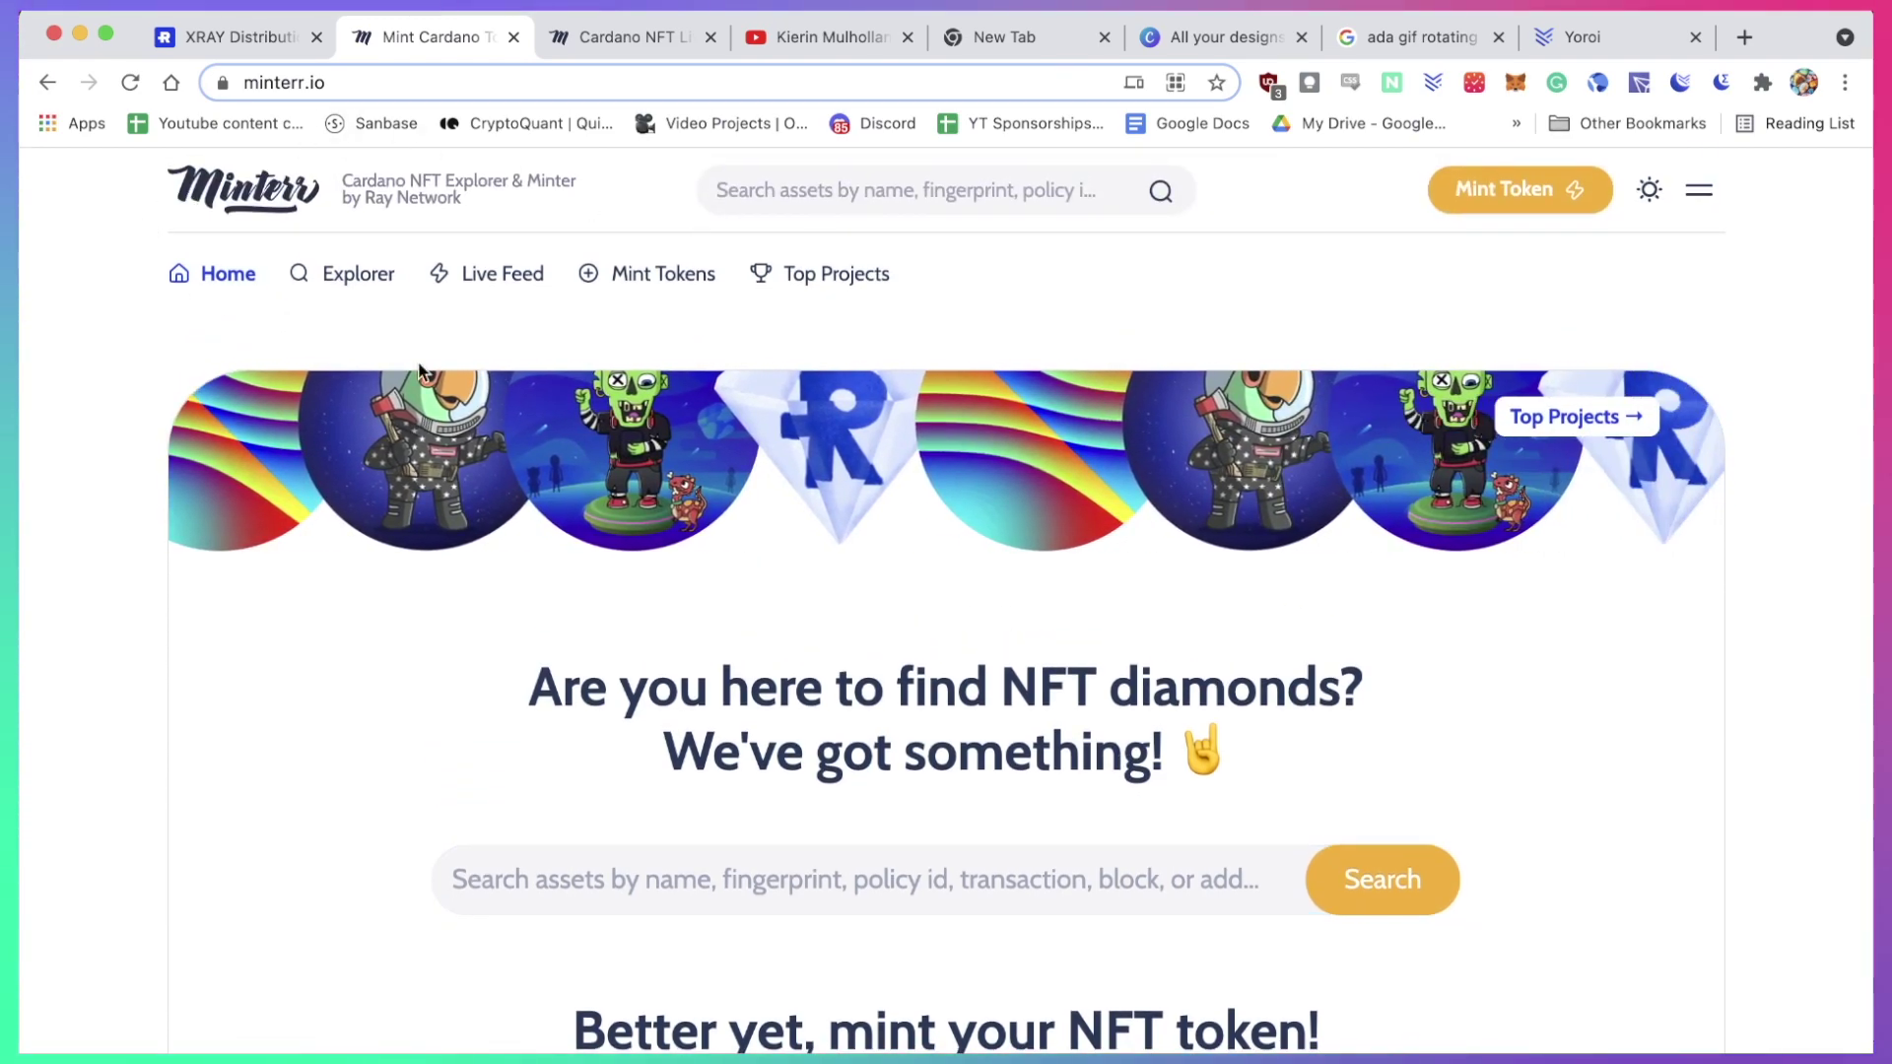
- Open the Live Feed and browse block 6124332's 13 newly minted tokens
{"action": "left_click", "coordinate": [511, 281]}
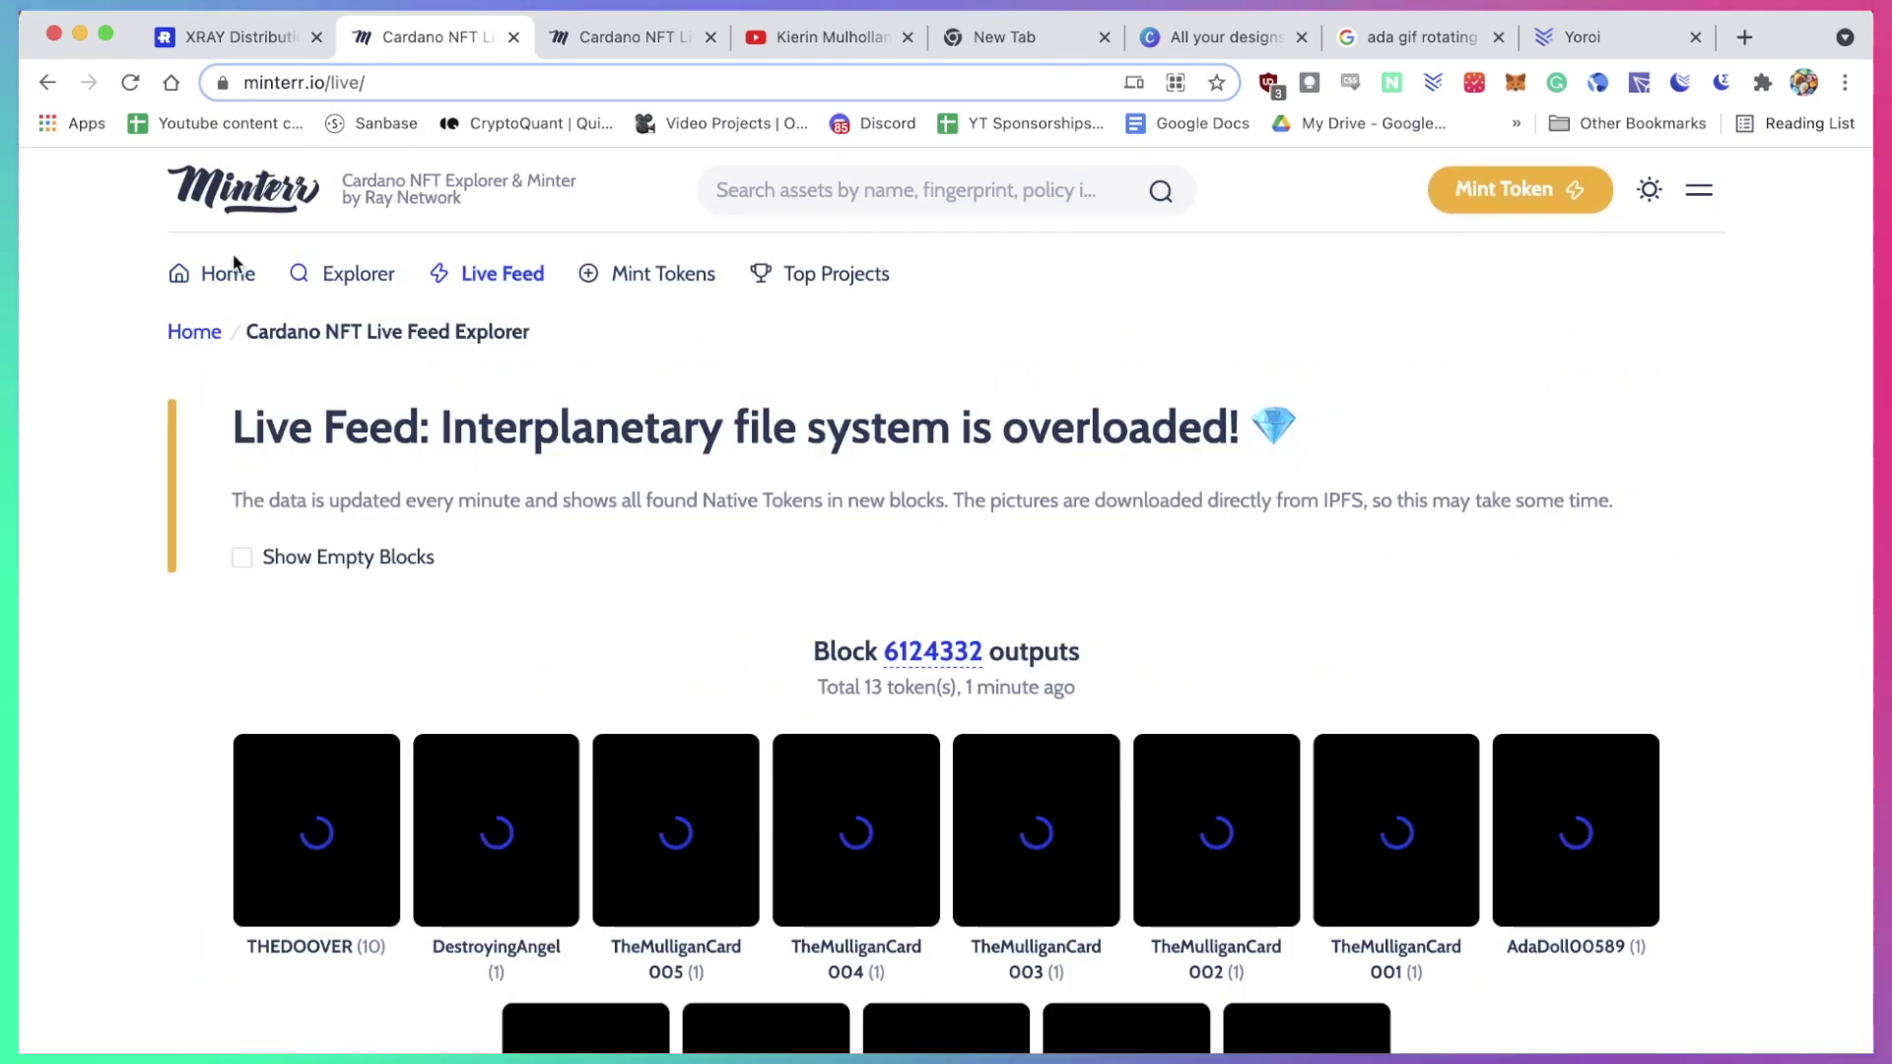
{"action": "scroll", "coordinate": [125, 467], "scroll_direction": "down", "scroll_amount": 1}
{"action": "scroll", "coordinate": [124, 457], "scroll_direction": "down", "scroll_amount": 3}
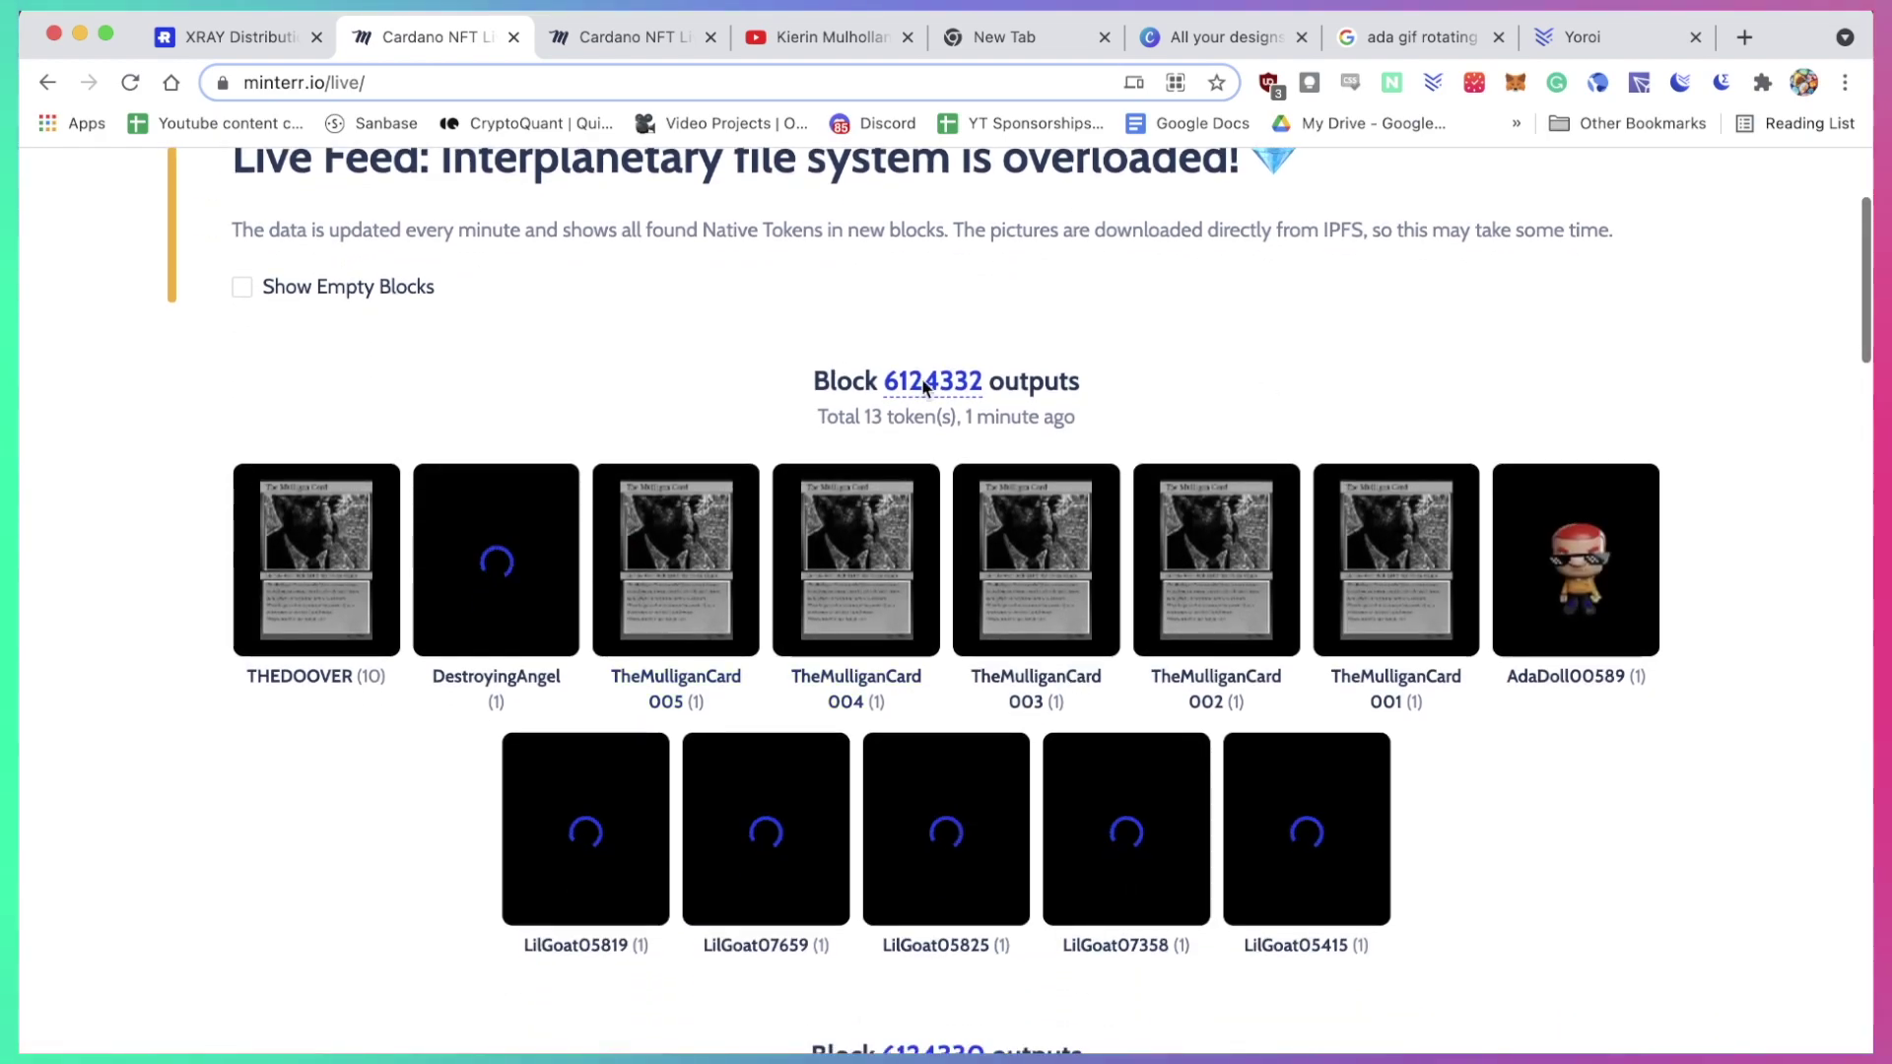
{"action": "scroll", "coordinate": [972, 318], "scroll_direction": "up", "scroll_amount": 3}
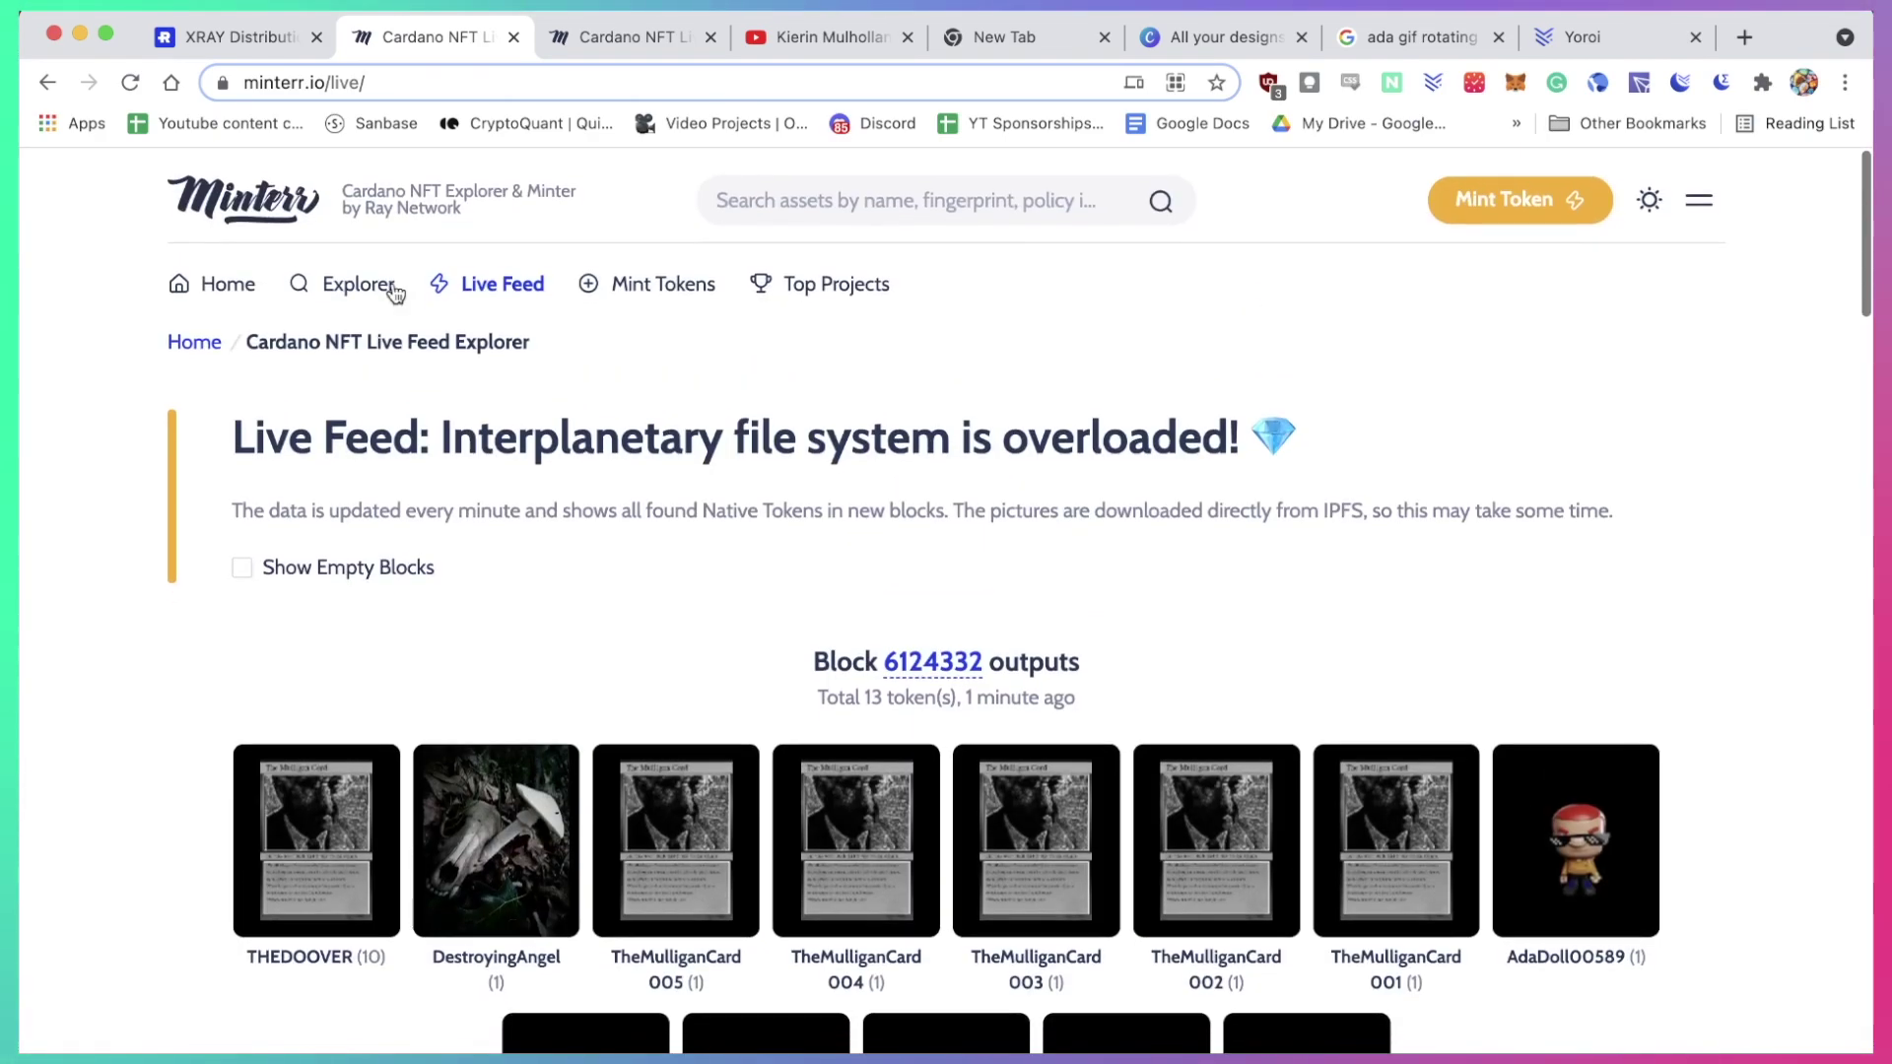
{"action": "scroll", "coordinate": [831, 714], "scroll_direction": "down", "scroll_amount": 10}
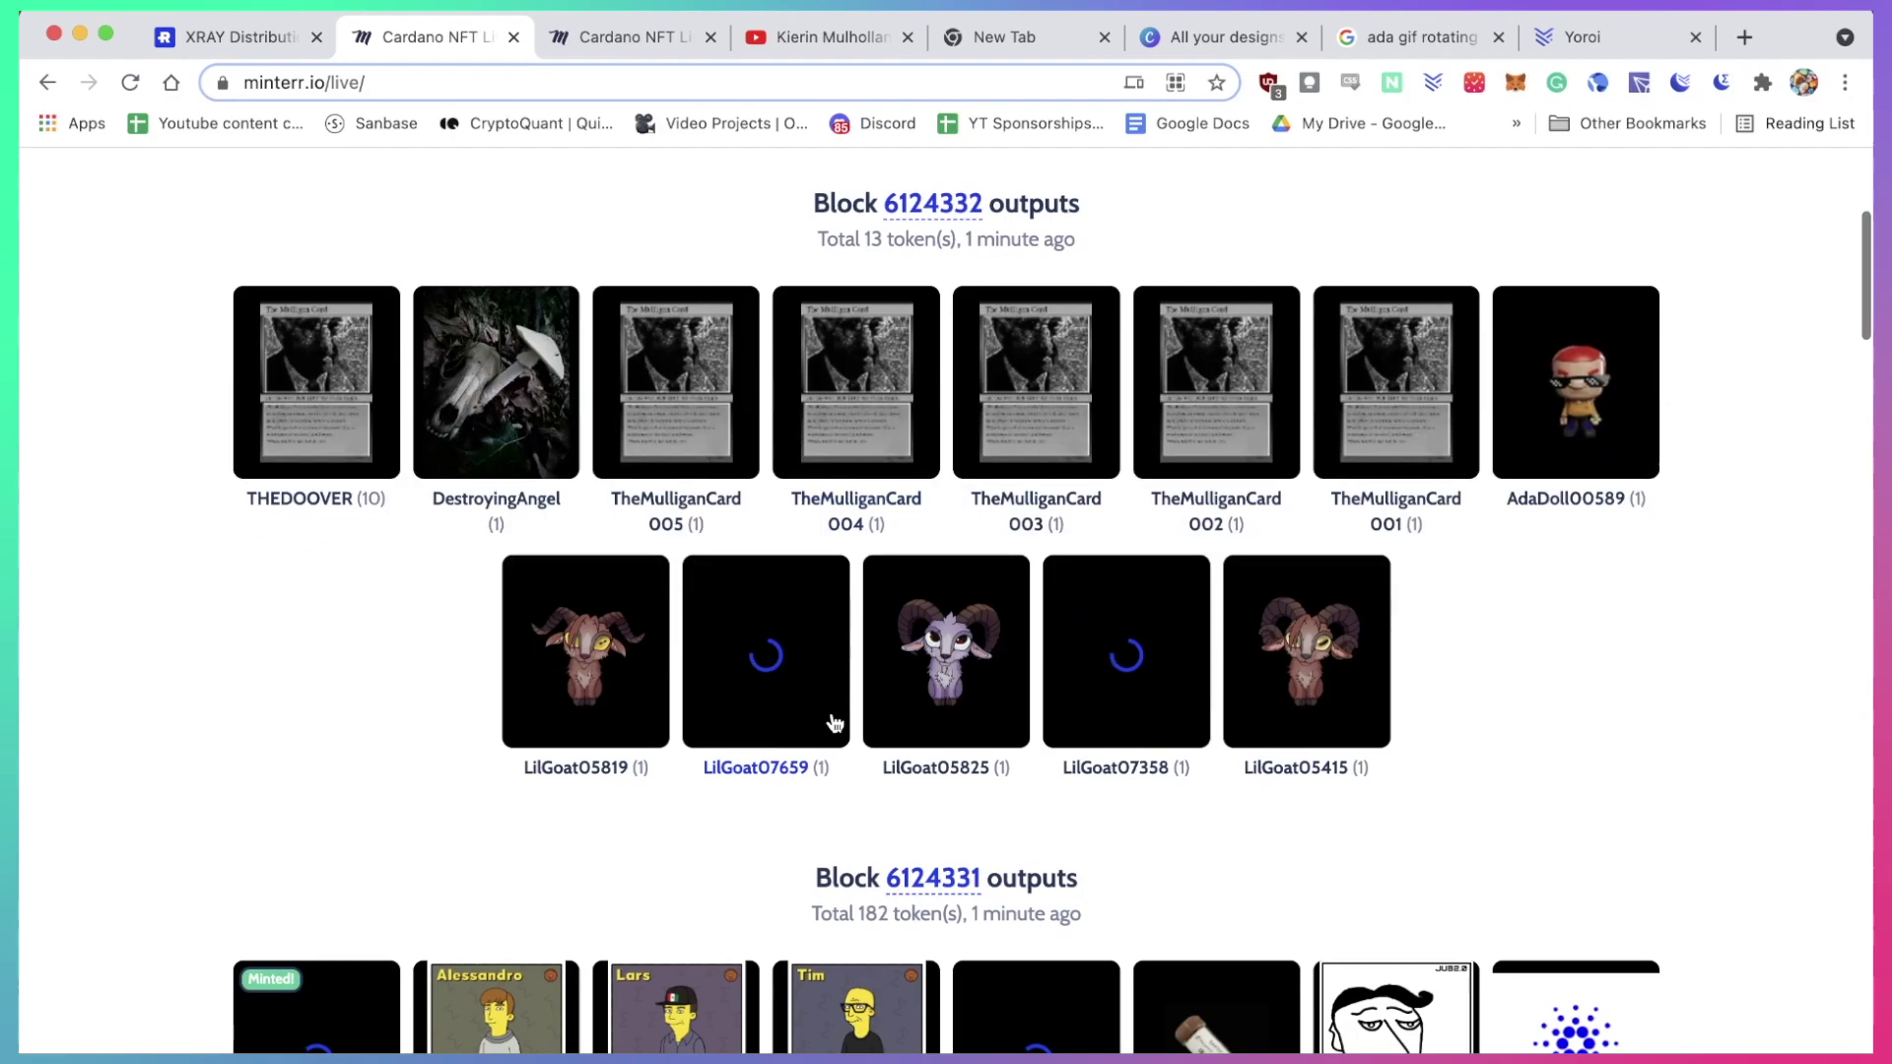
{"action": "scroll", "coordinate": [928, 520], "scroll_direction": "up", "scroll_amount": 10}
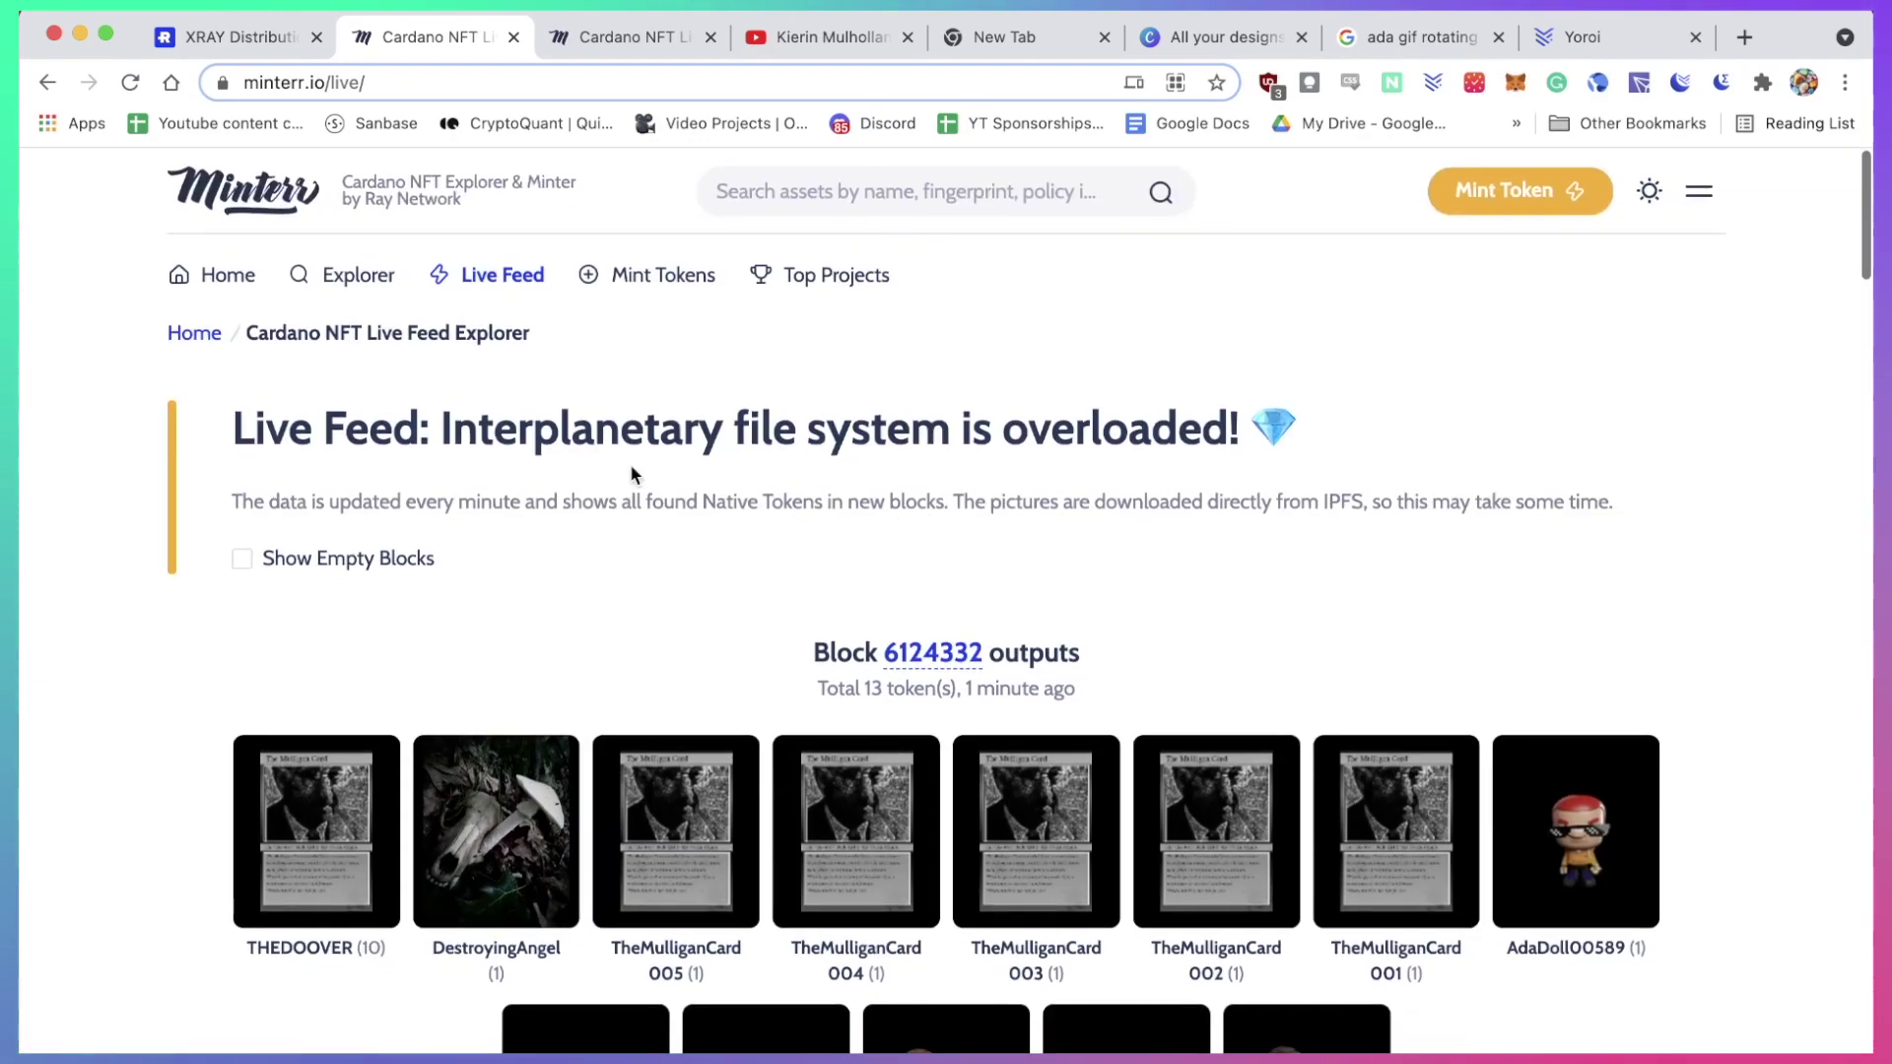
- View Top Projects, then go to Mint Tokens to get a fresh session mnemonic
{"action": "left_click", "coordinate": [830, 280]}
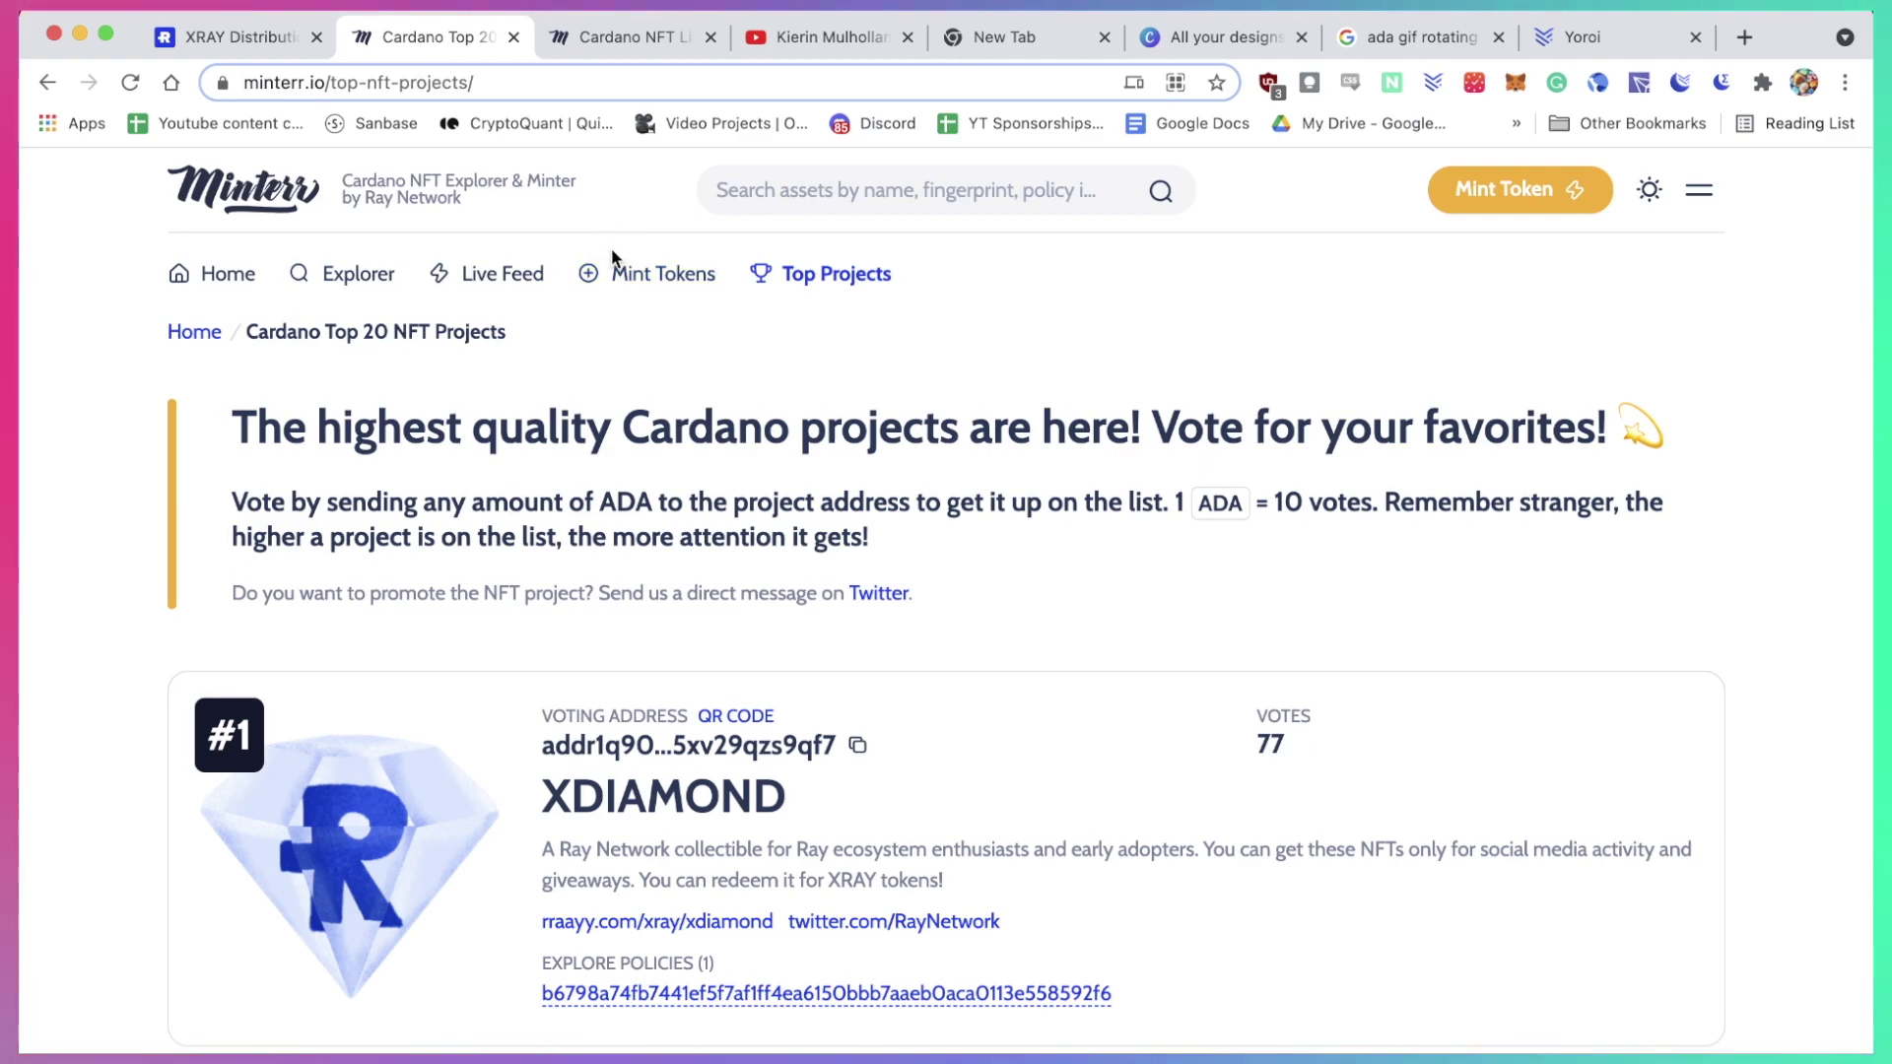
{"action": "left_click", "coordinate": [658, 276]}
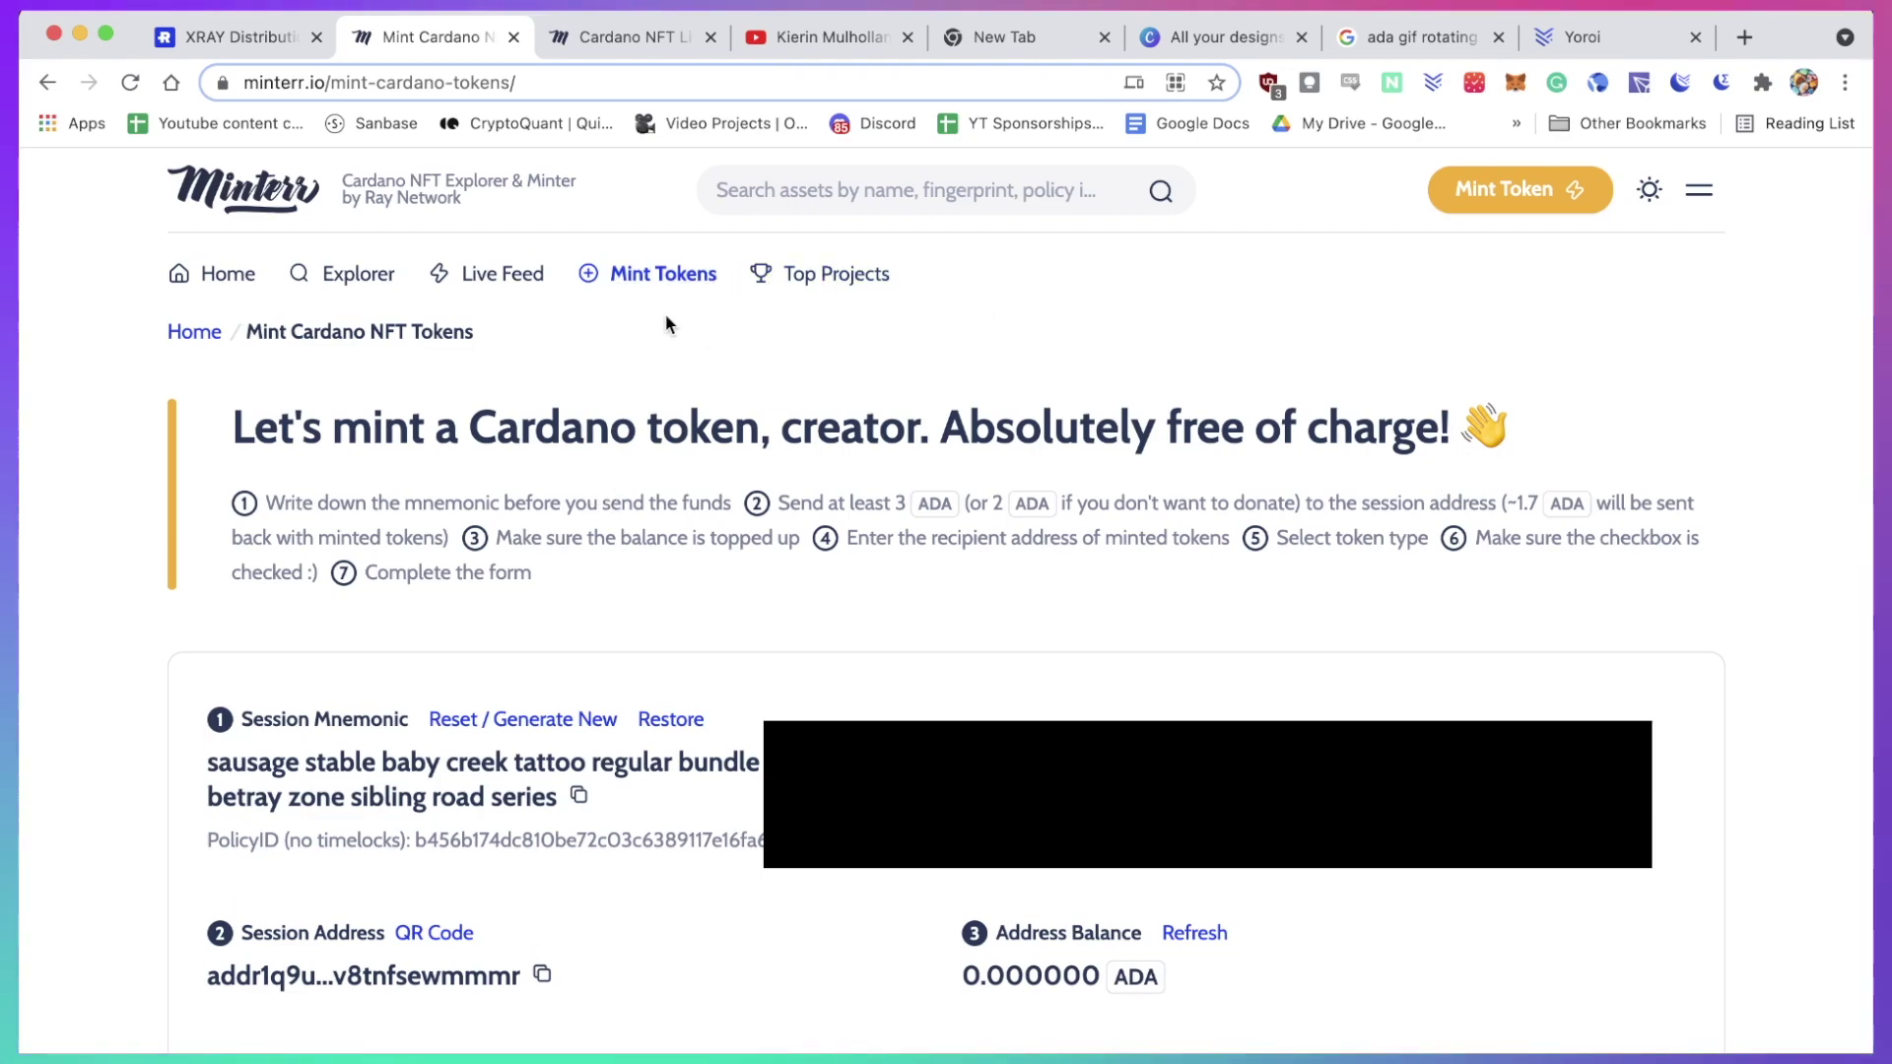
- Screenshot the session mnemonic and balance area, then scroll to Token Type
{"action": "scroll", "coordinate": [1041, 646], "scroll_direction": "down", "scroll_amount": 3}
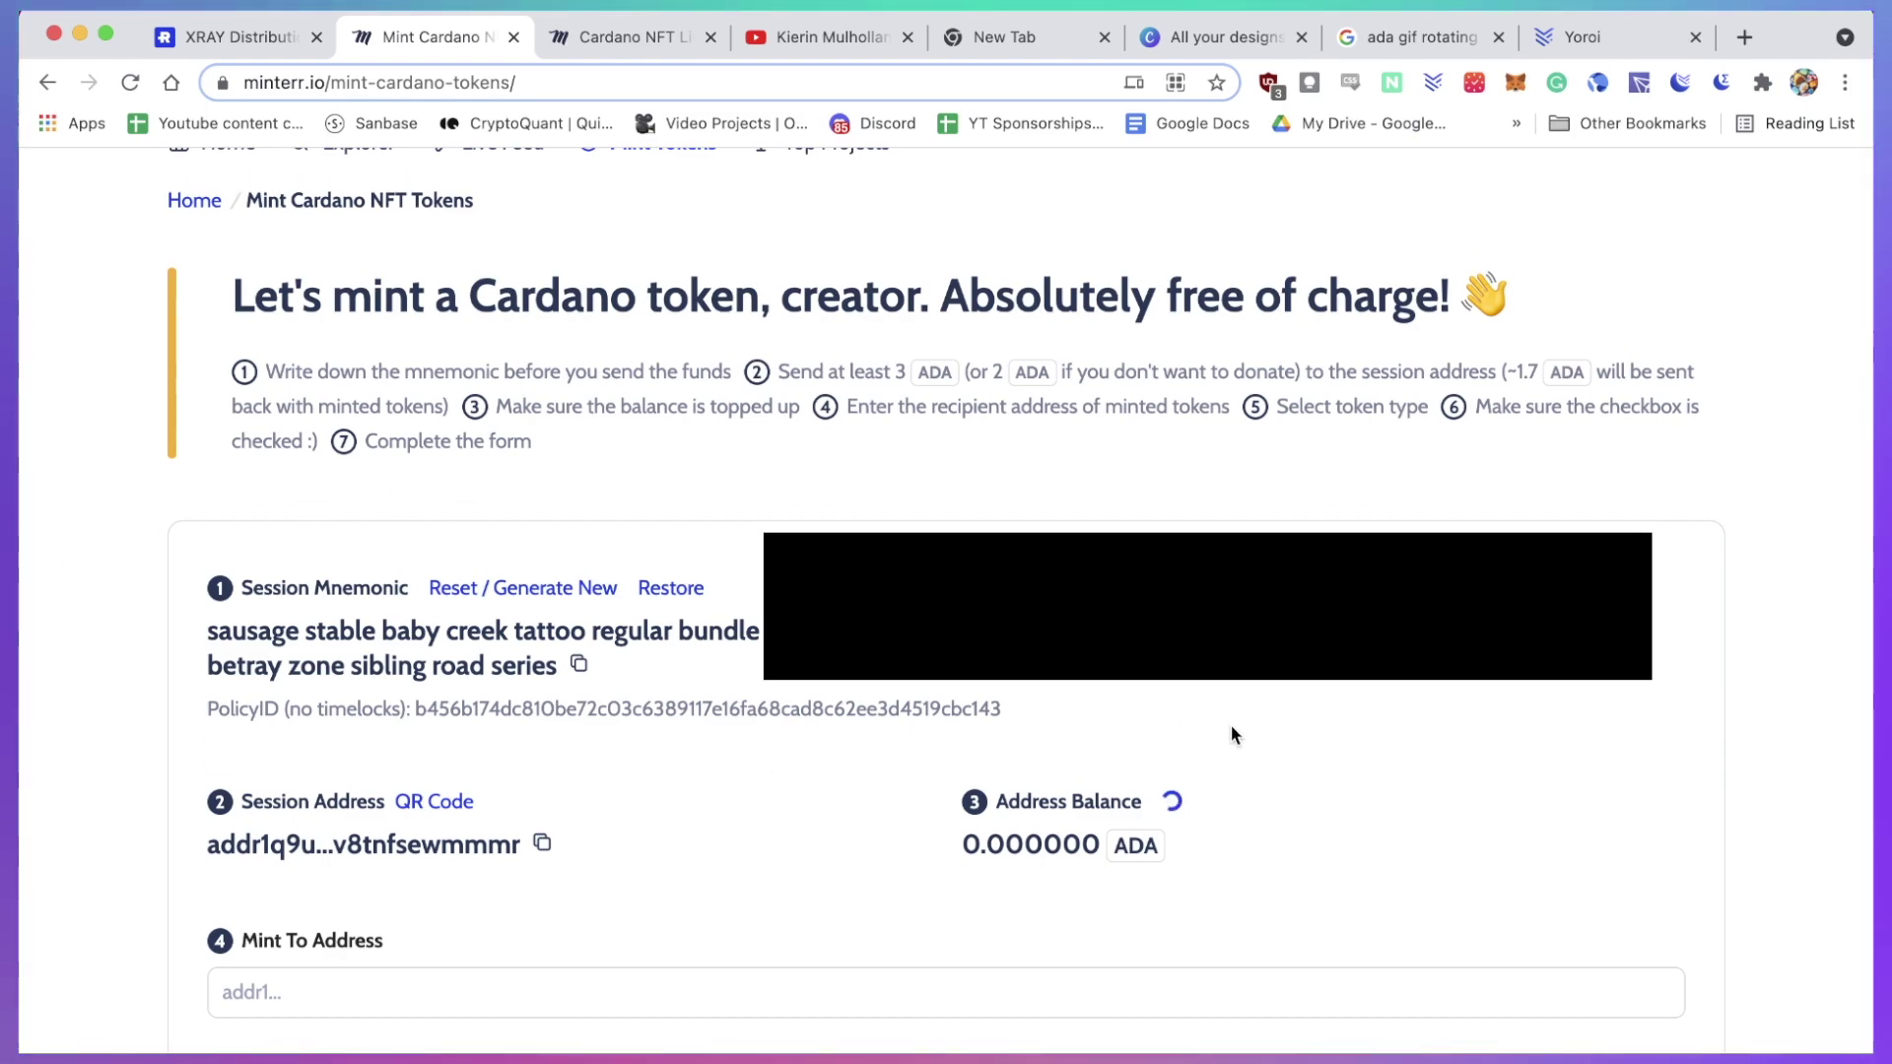
{"action": "key", "text": "super+shift+4"}
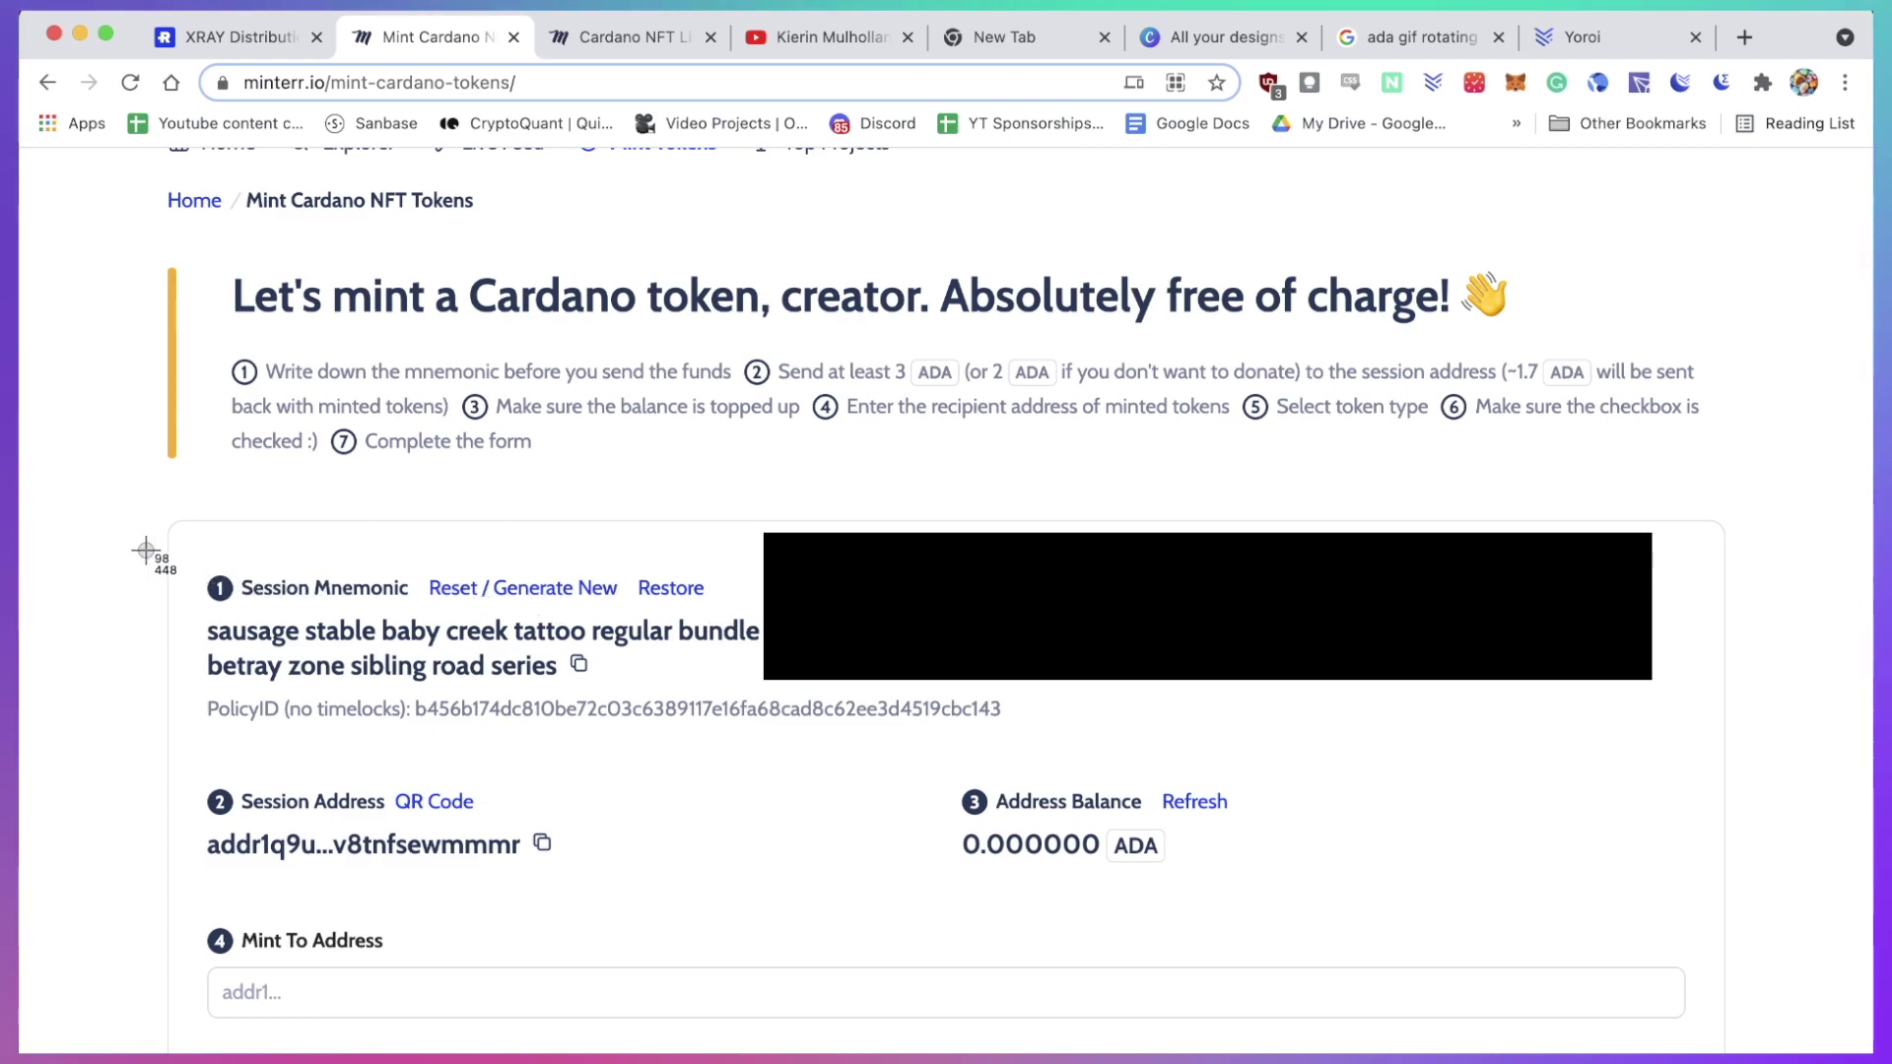
{"action": "left_click_drag", "start_coordinate": [145, 550], "coordinate": [1762, 752]}
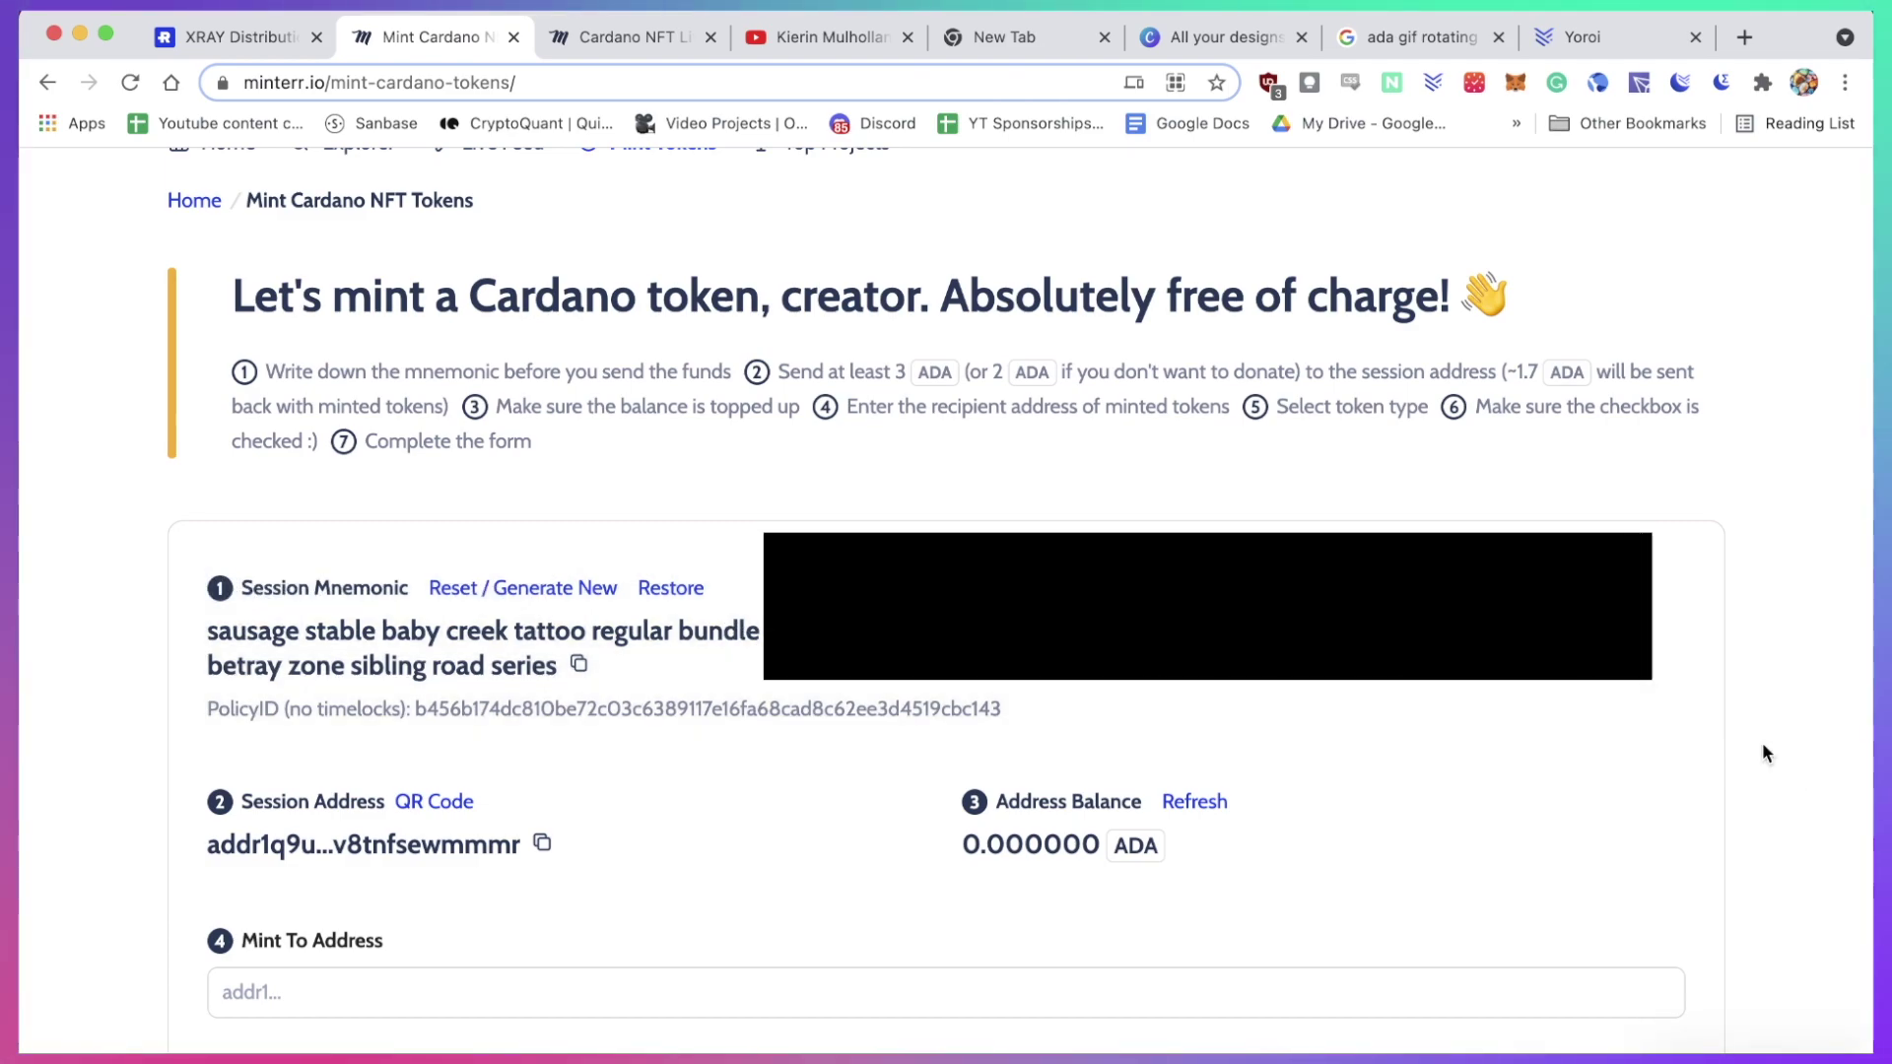
{"action": "scroll", "coordinate": [1762, 752], "scroll_direction": "down", "scroll_amount": 2}
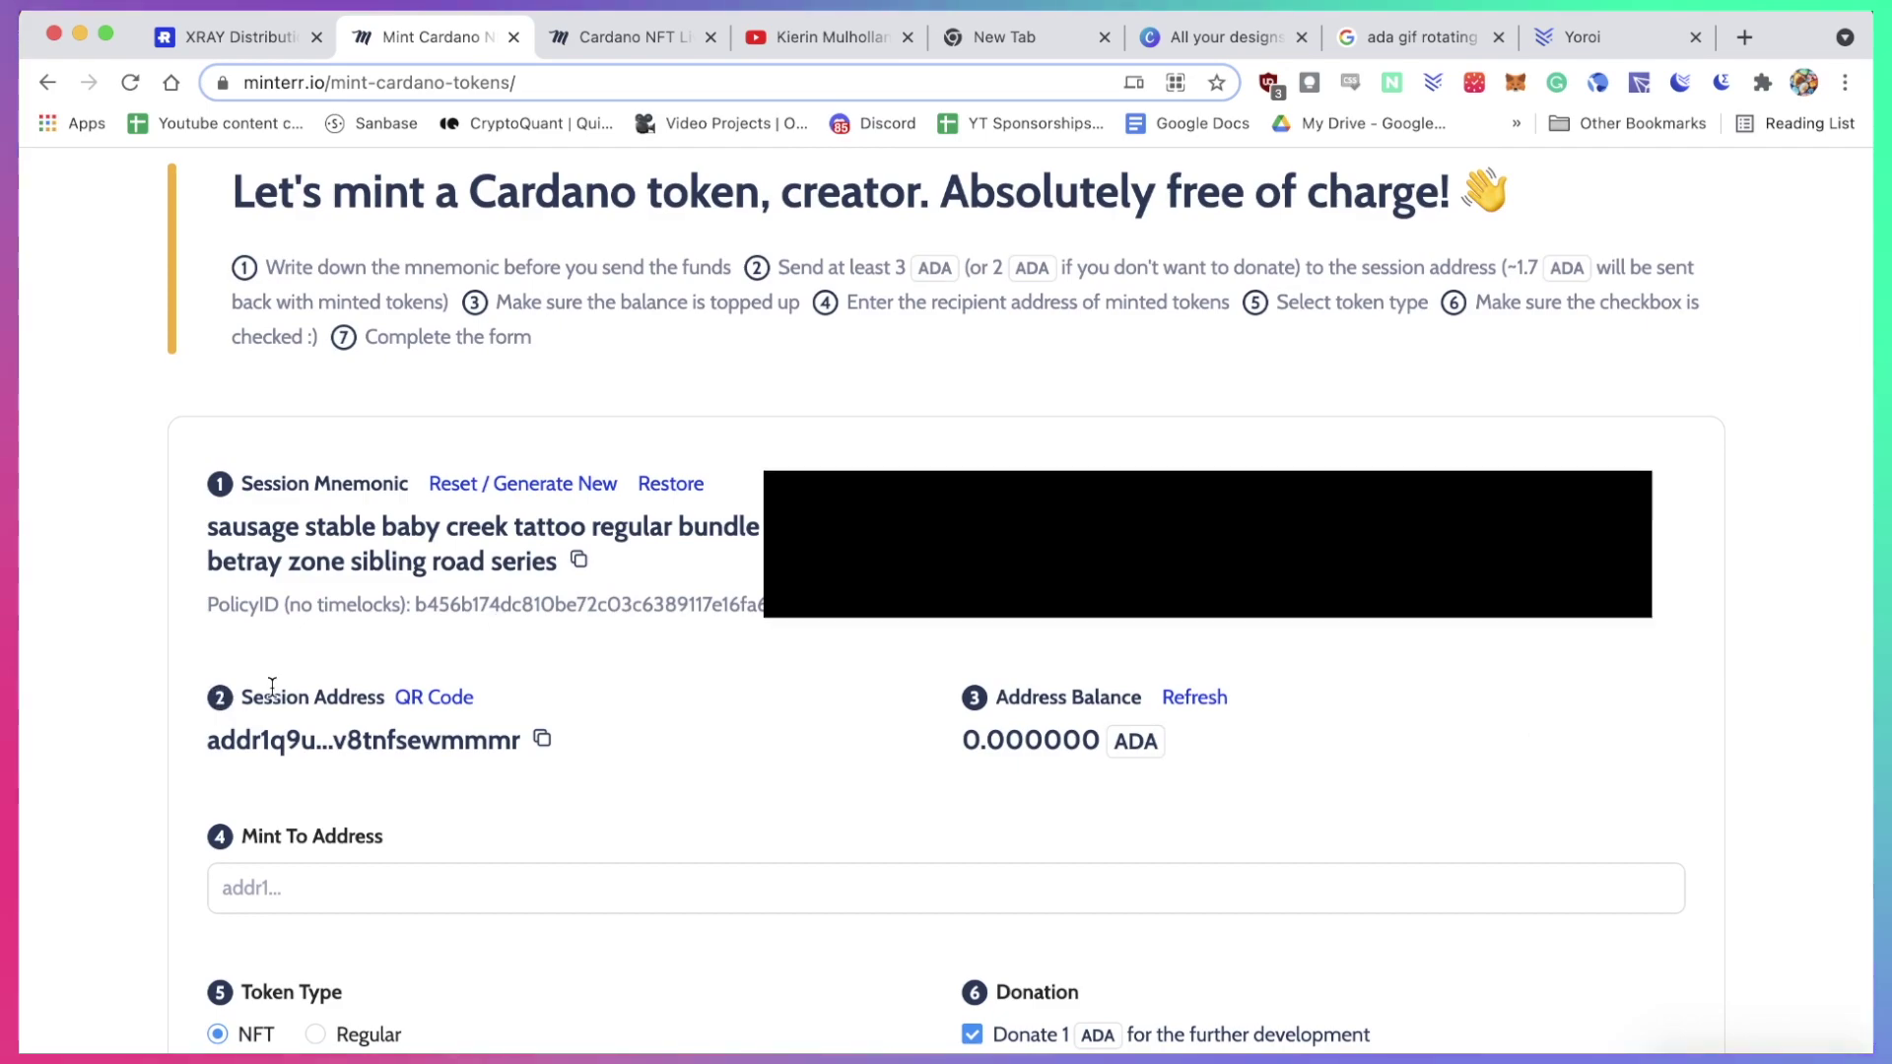
- Copy the Minterr session address into Yoroi's Receiver field and enter 3 ADA
{"action": "left_click", "coordinate": [545, 747]}
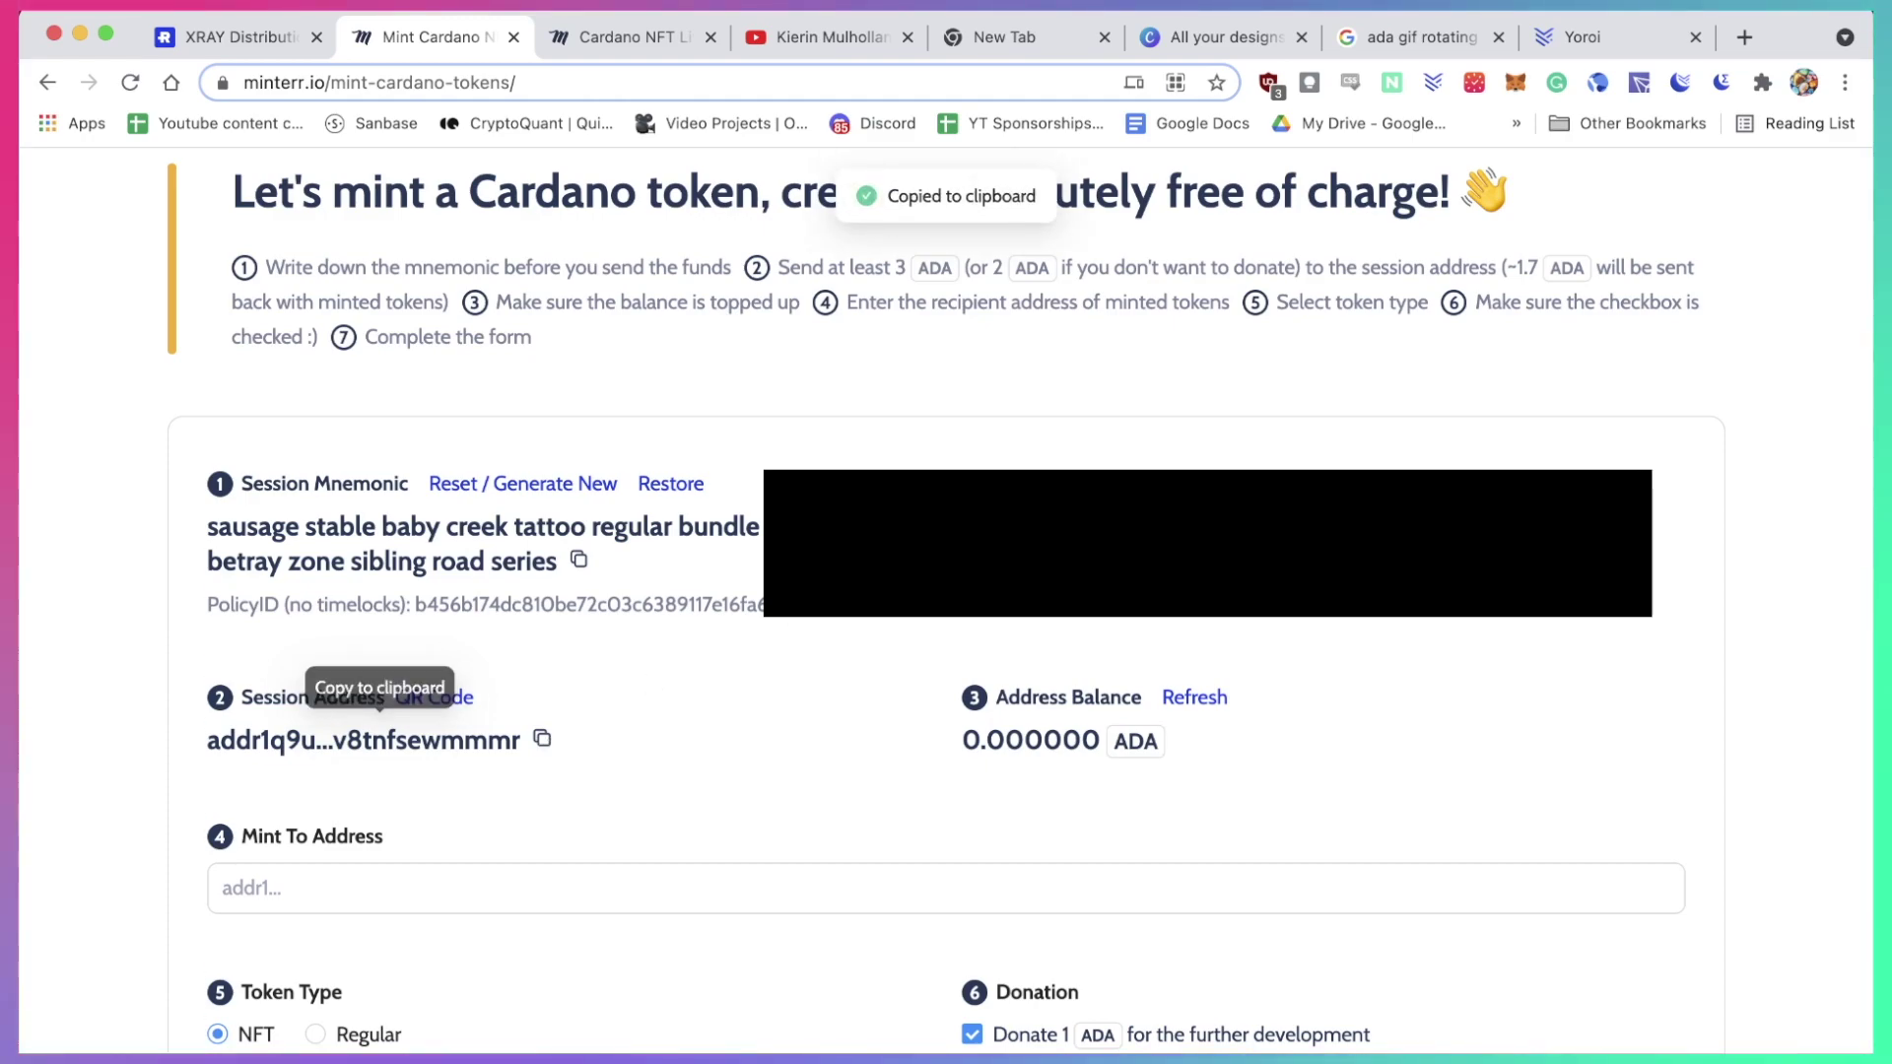
{"action": "left_click", "coordinate": [1608, 44]}
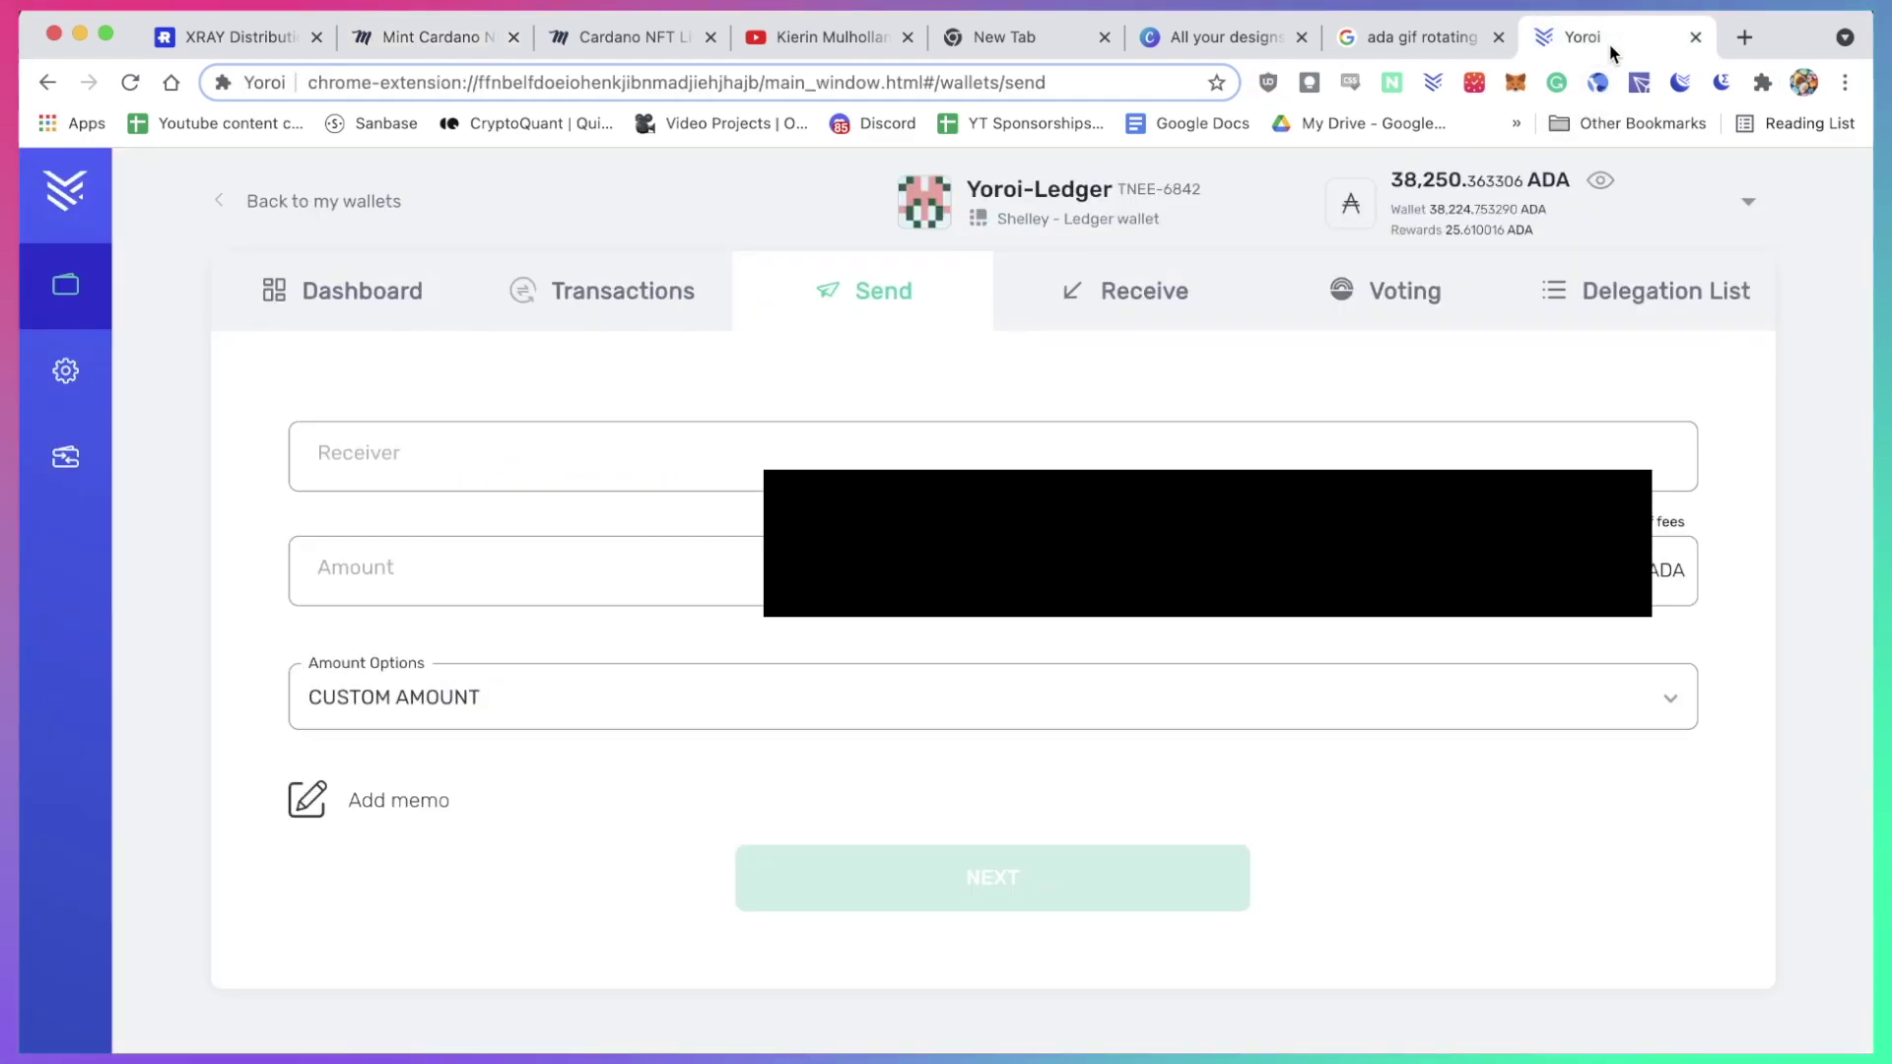
{"action": "left_click", "coordinate": [439, 443]}
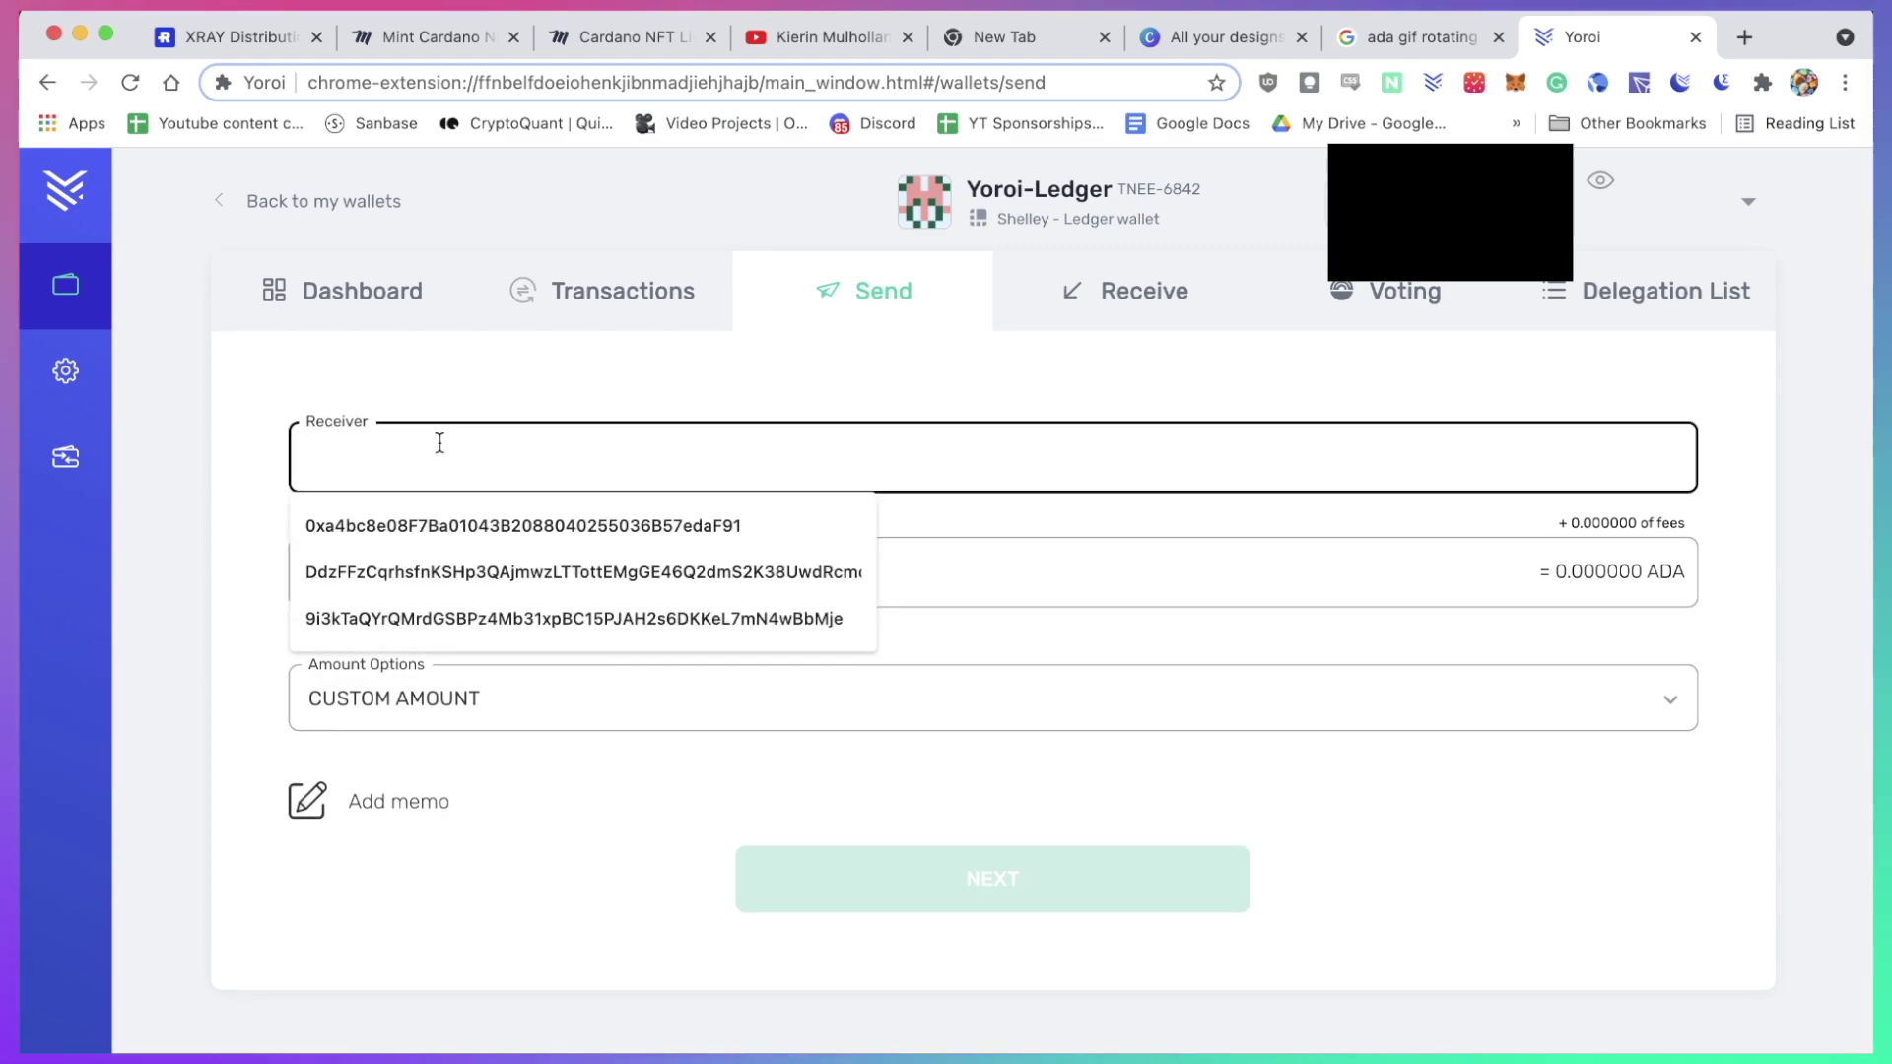
{"action": "key", "text": "super+v"}
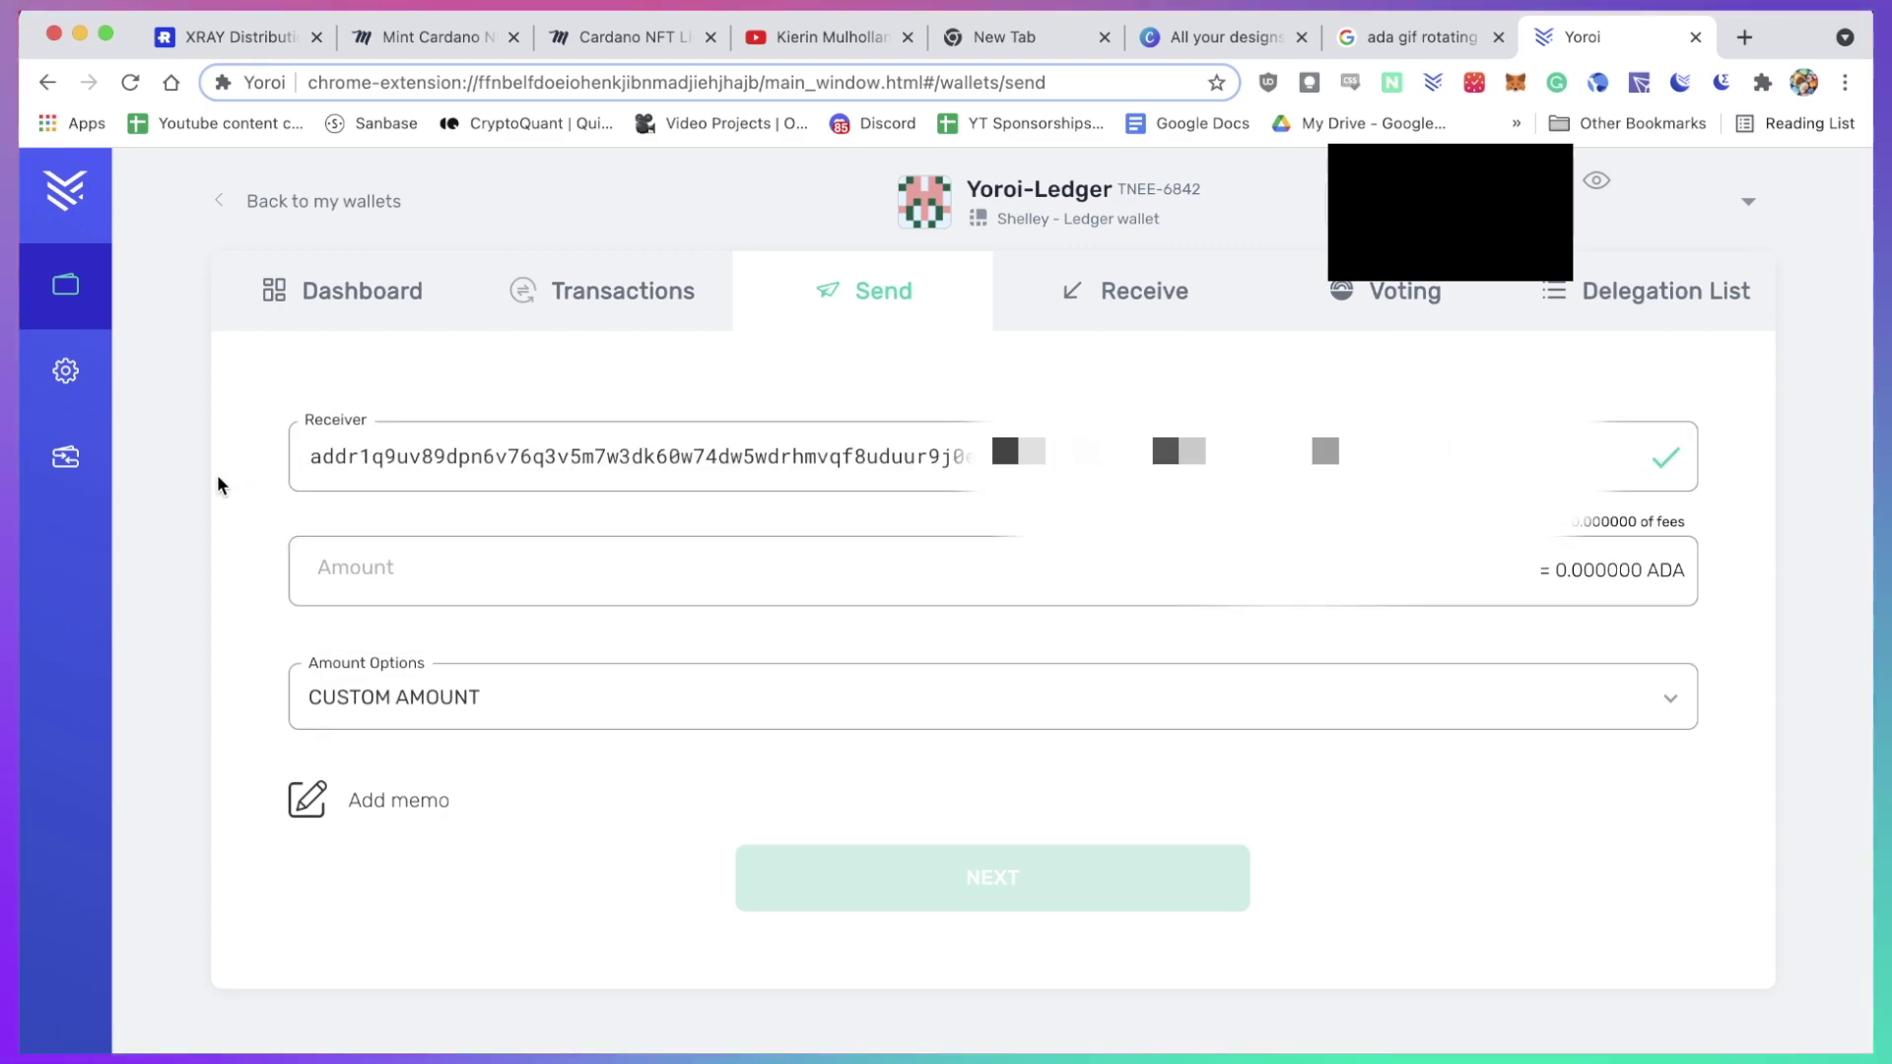
{"action": "left_click", "coordinate": [359, 569]}
{"action": "type", "text": "3"}
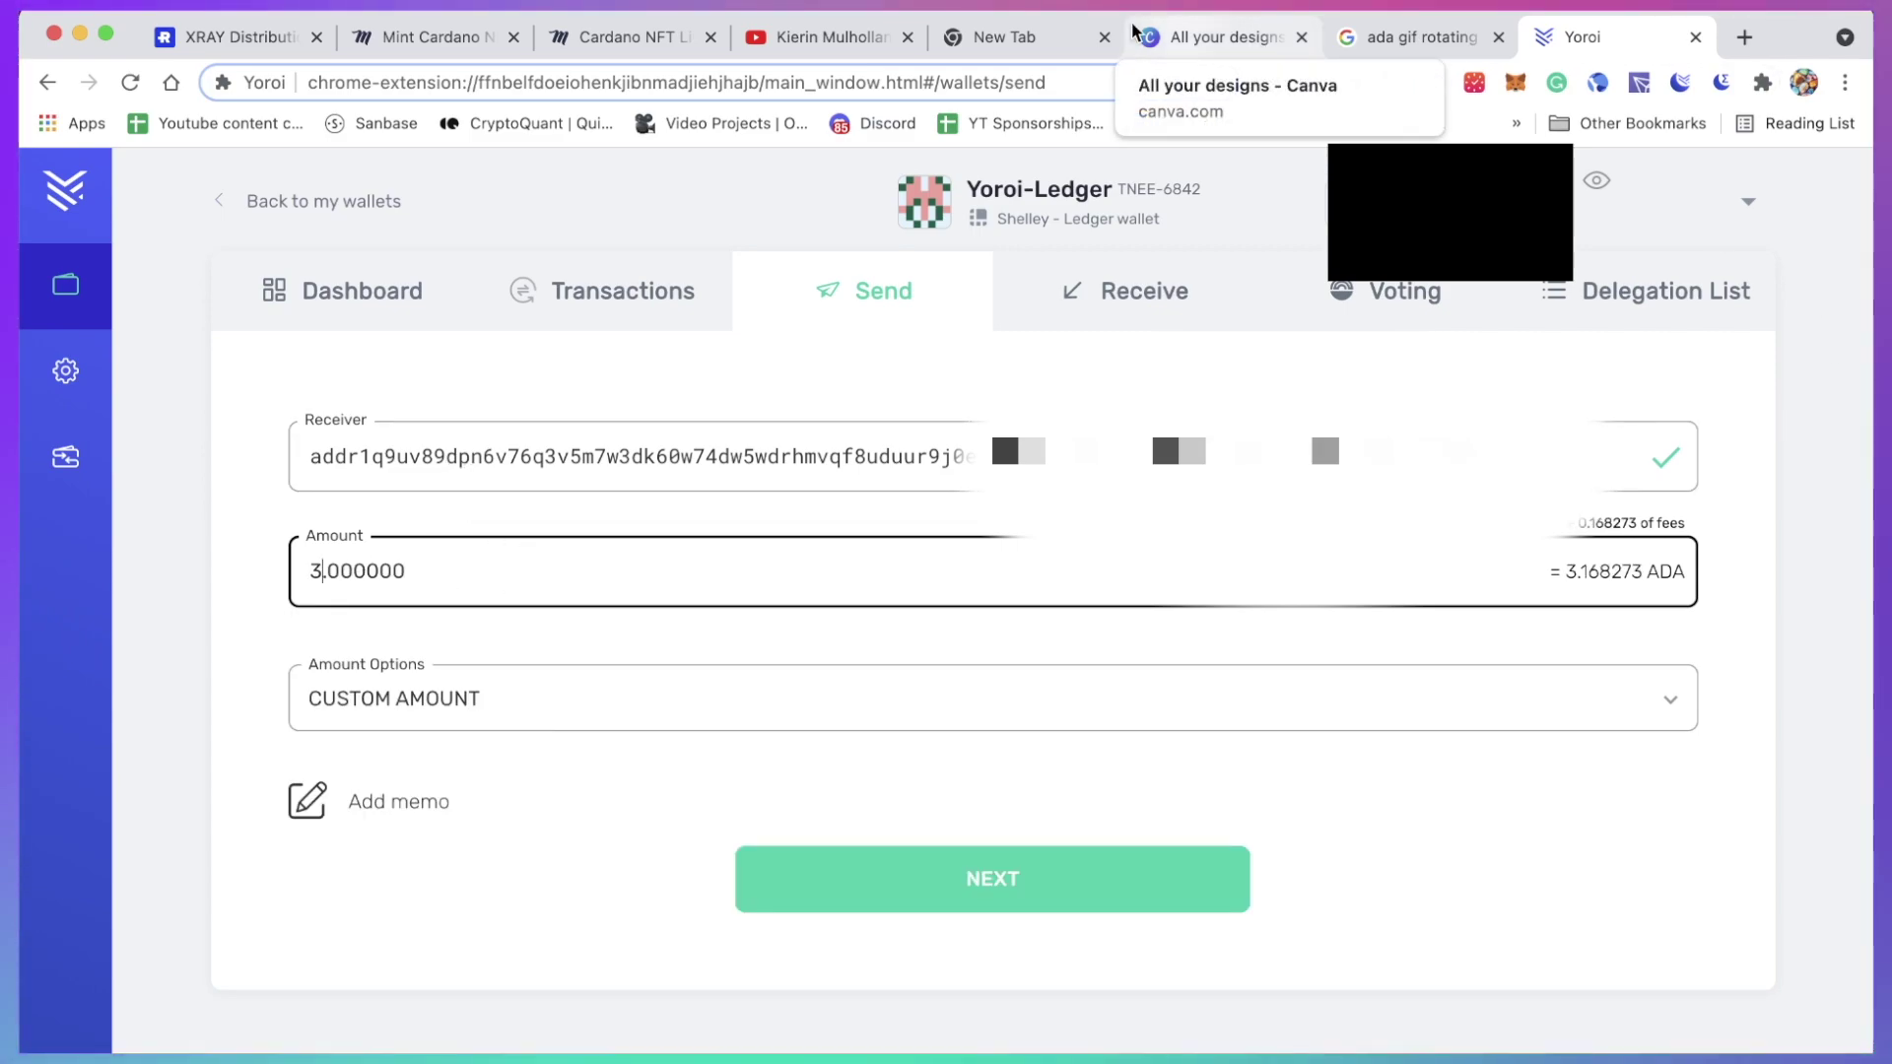
- Go back to Minterr's Mint Cardano NFT Tokens page and review the form
{"action": "left_click", "coordinate": [609, 33]}
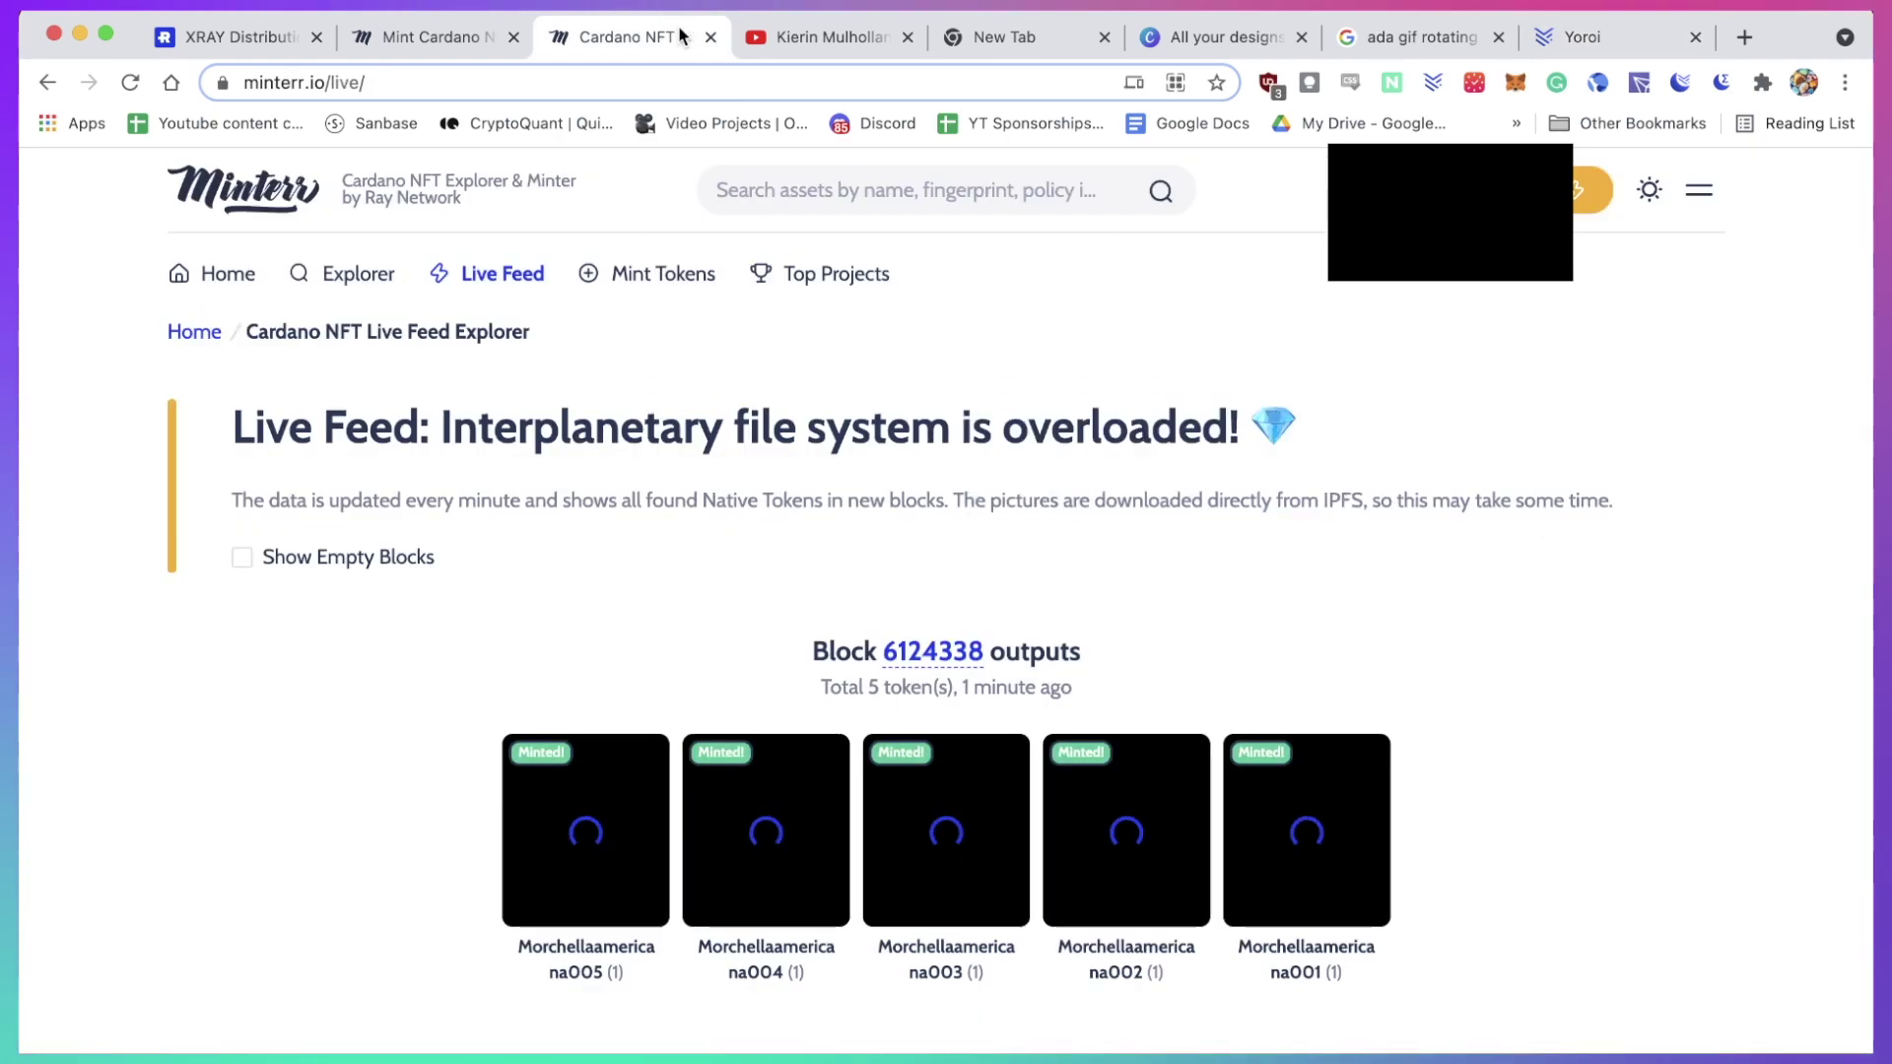
{"action": "left_click", "coordinate": [394, 33]}
{"action": "scroll", "coordinate": [1085, 429], "scroll_direction": "up", "scroll_amount": 1}
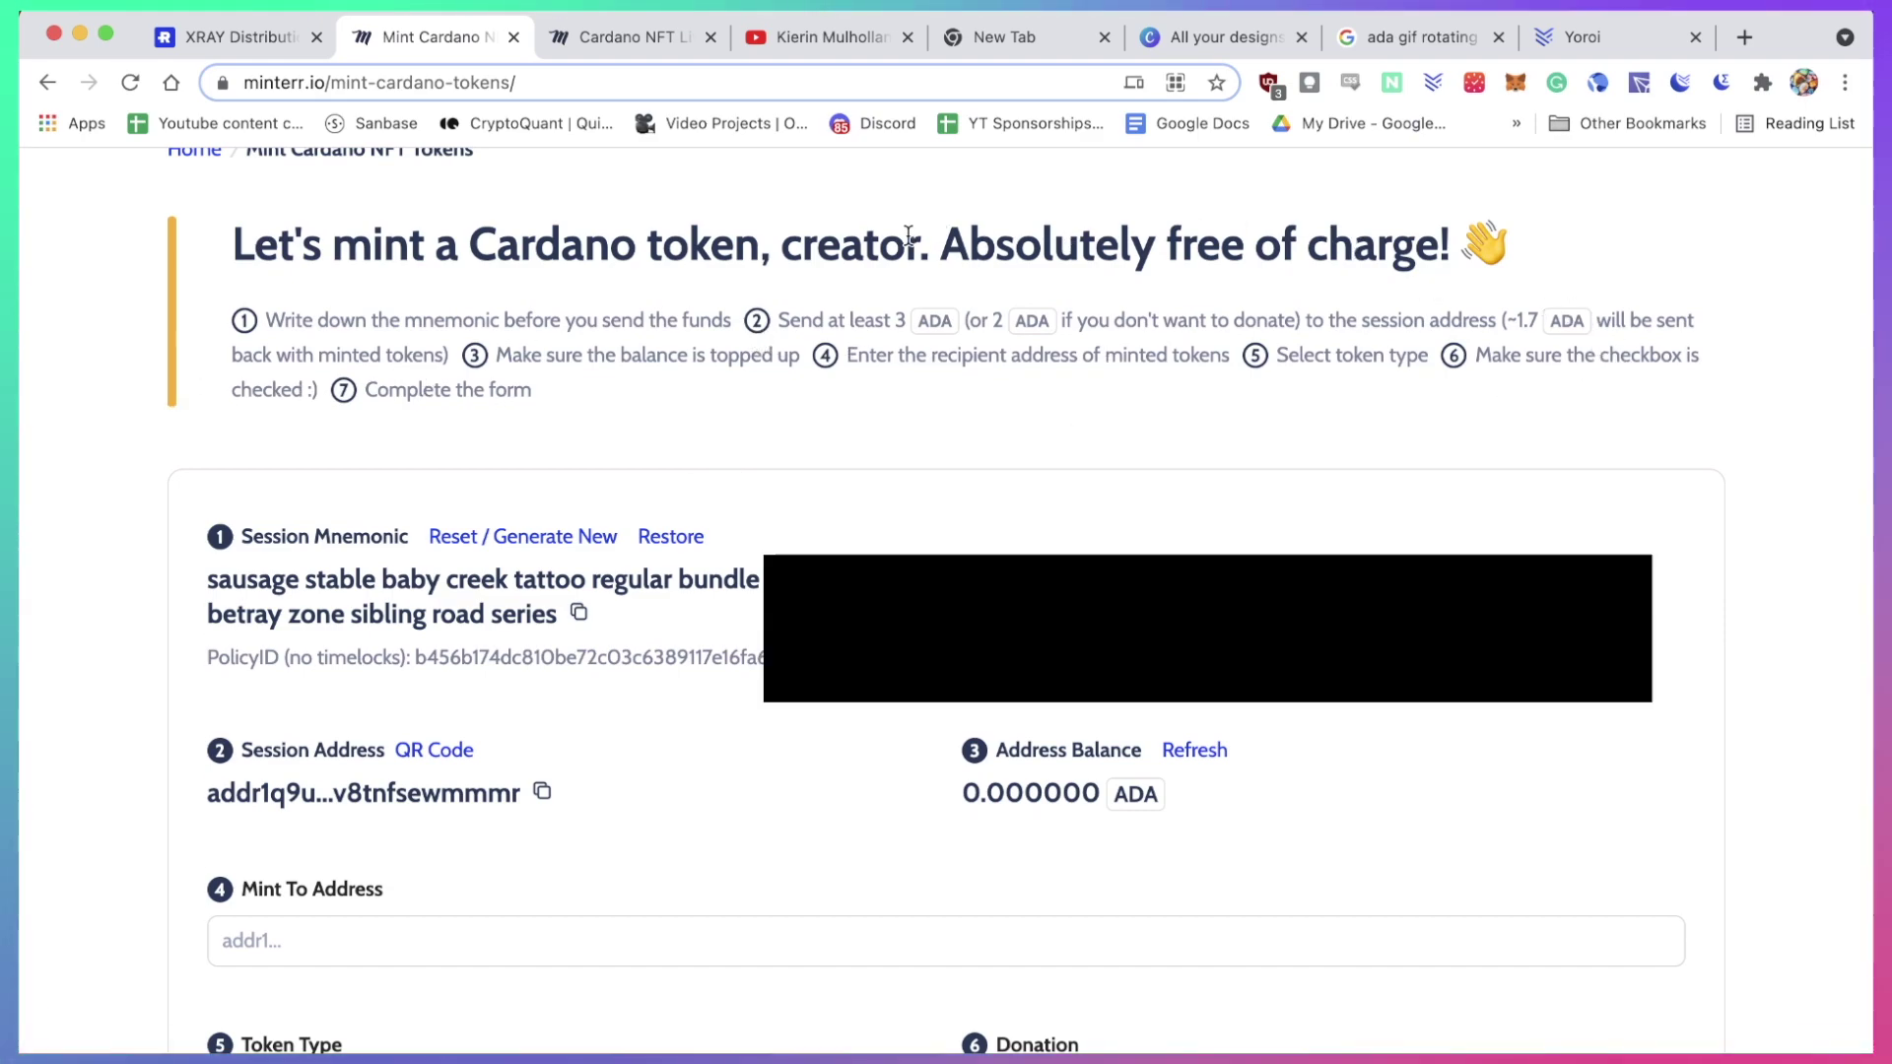
{"action": "scroll", "coordinate": [365, 251], "scroll_direction": "up", "scroll_amount": 1}
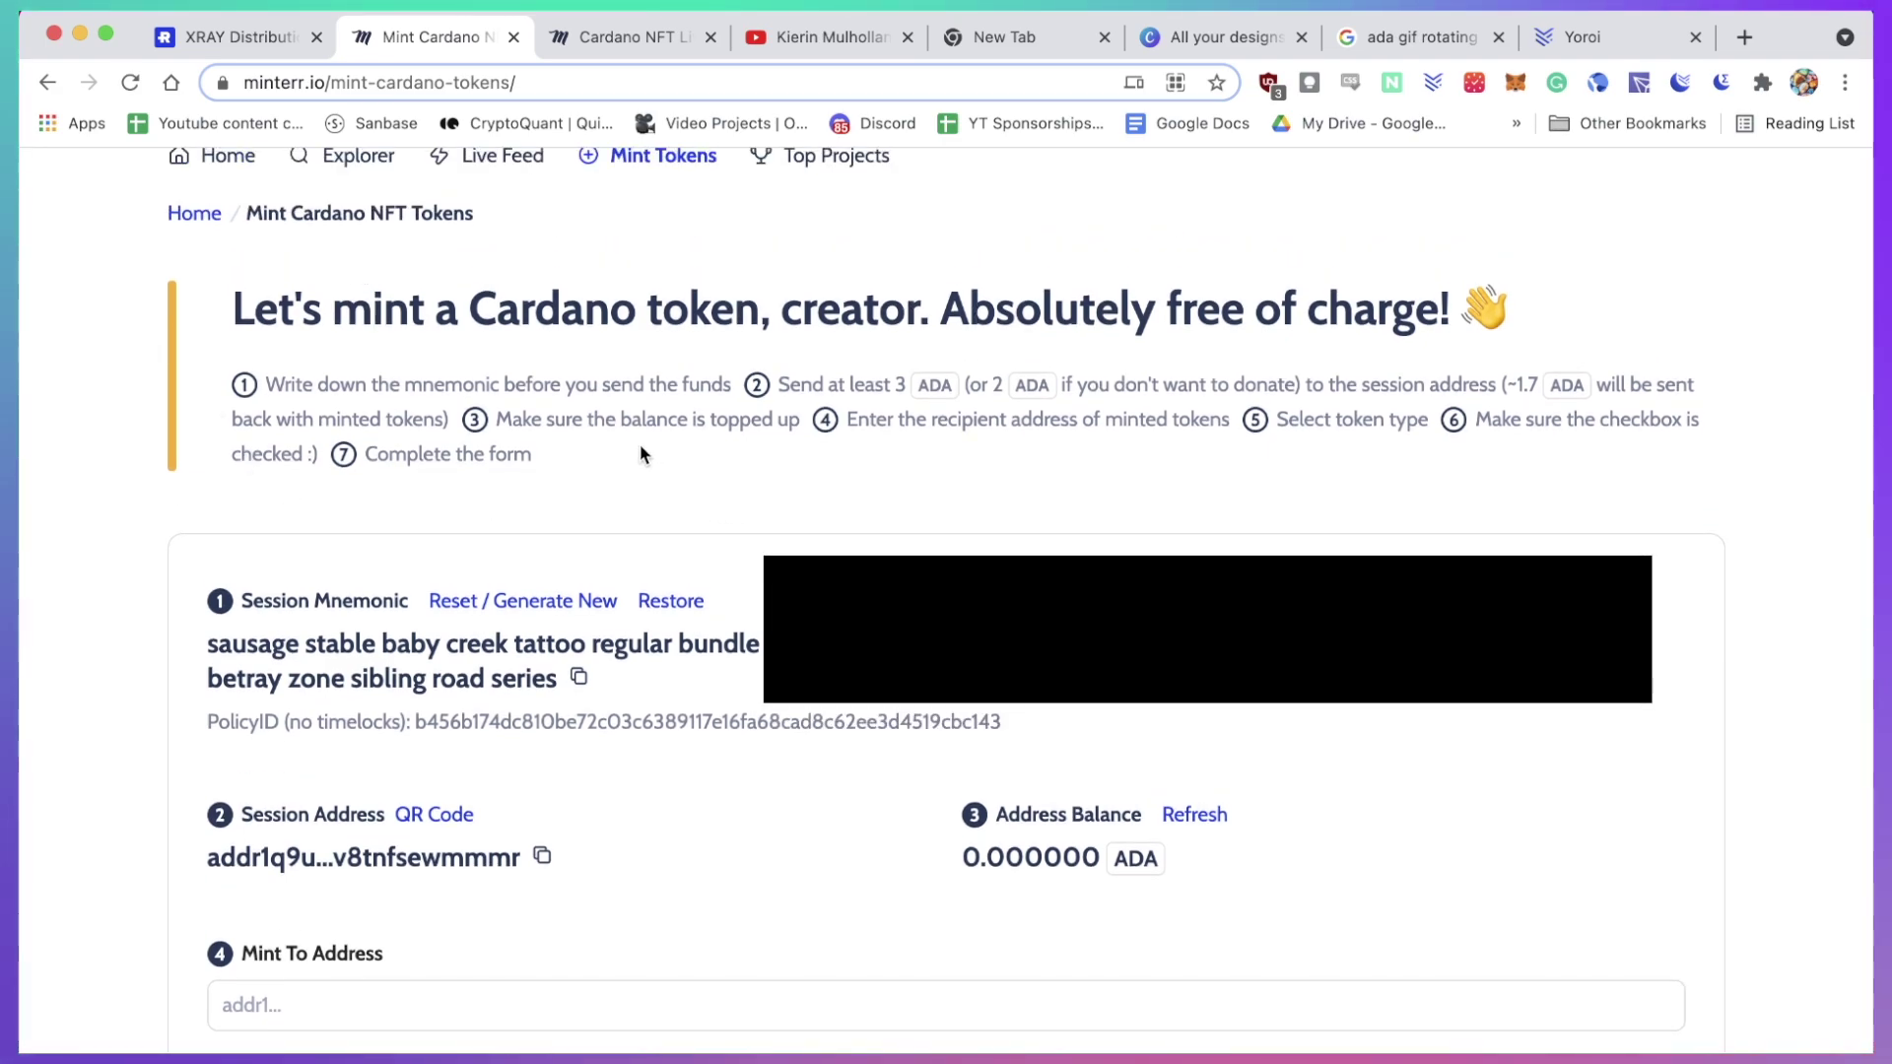
{"action": "scroll", "coordinate": [641, 454], "scroll_direction": "down", "scroll_amount": 4}
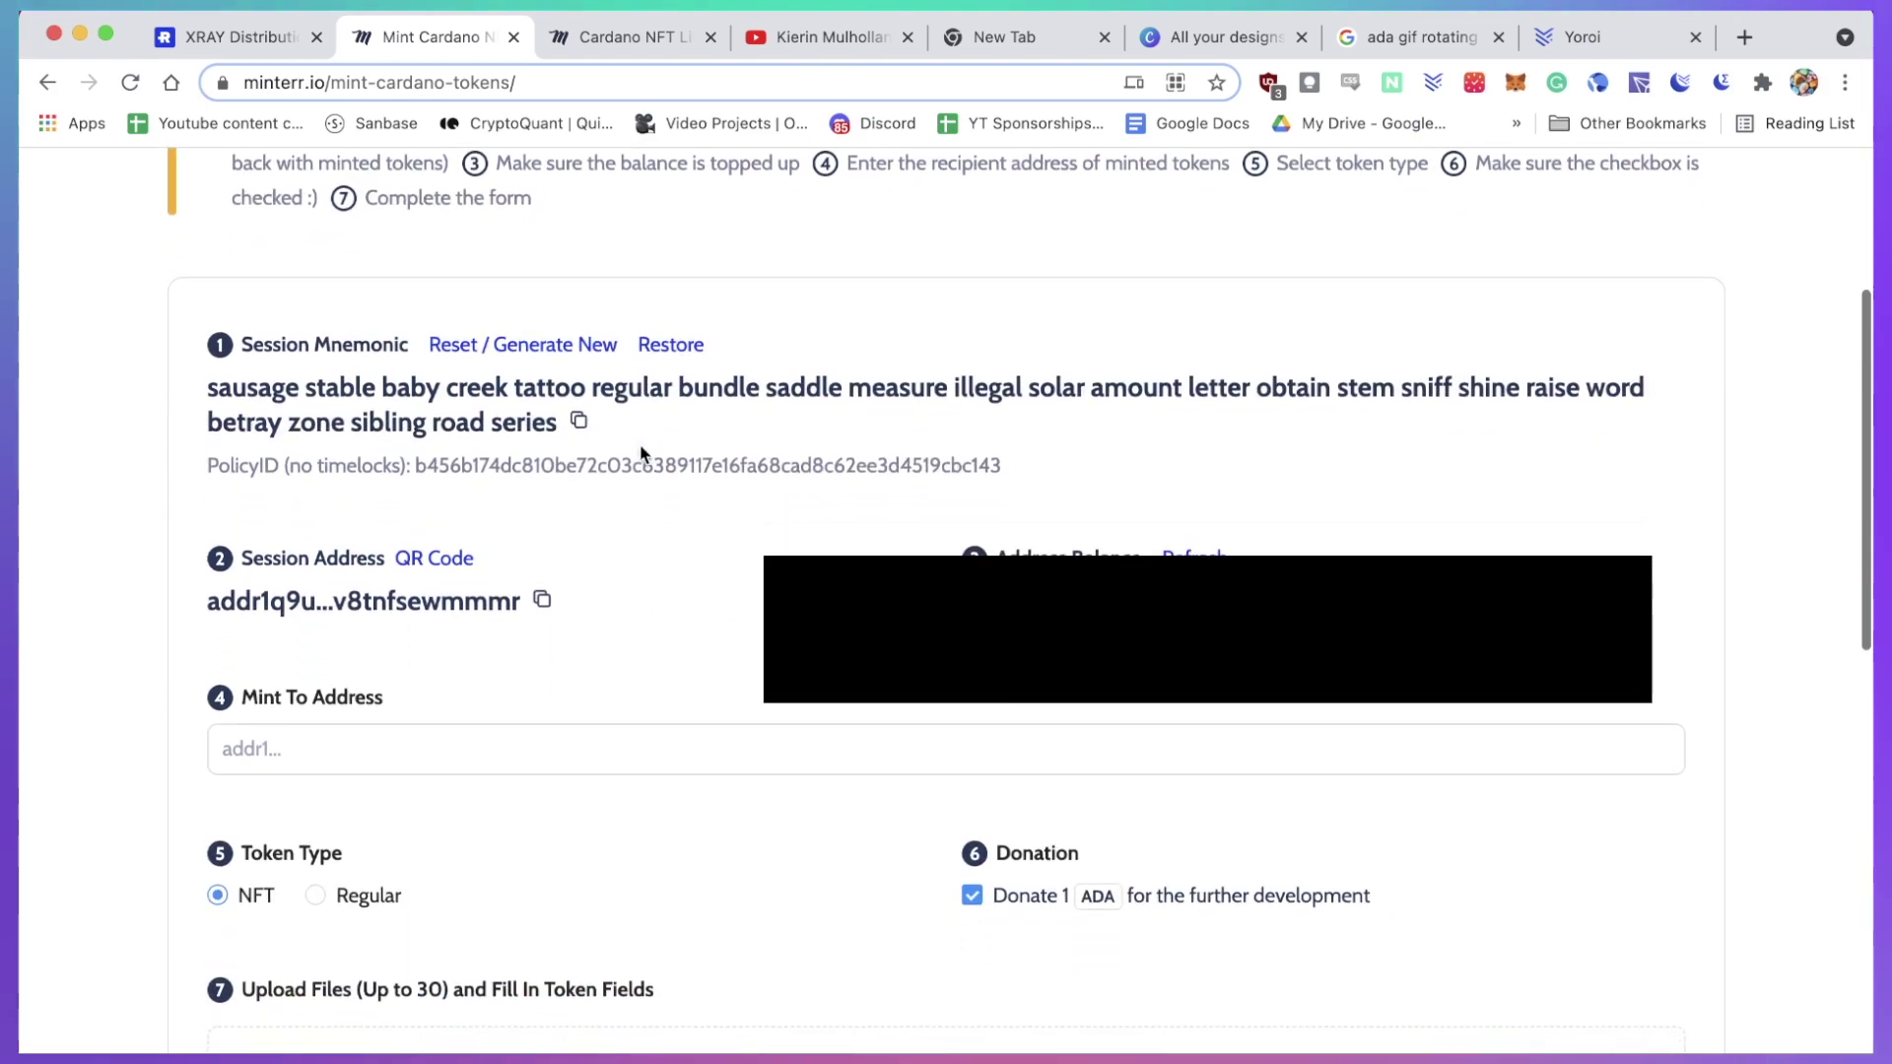
- Return to the filled Yoroi payment and proceed to confirm sending 3 ADA
{"action": "left_click", "coordinate": [1608, 51]}
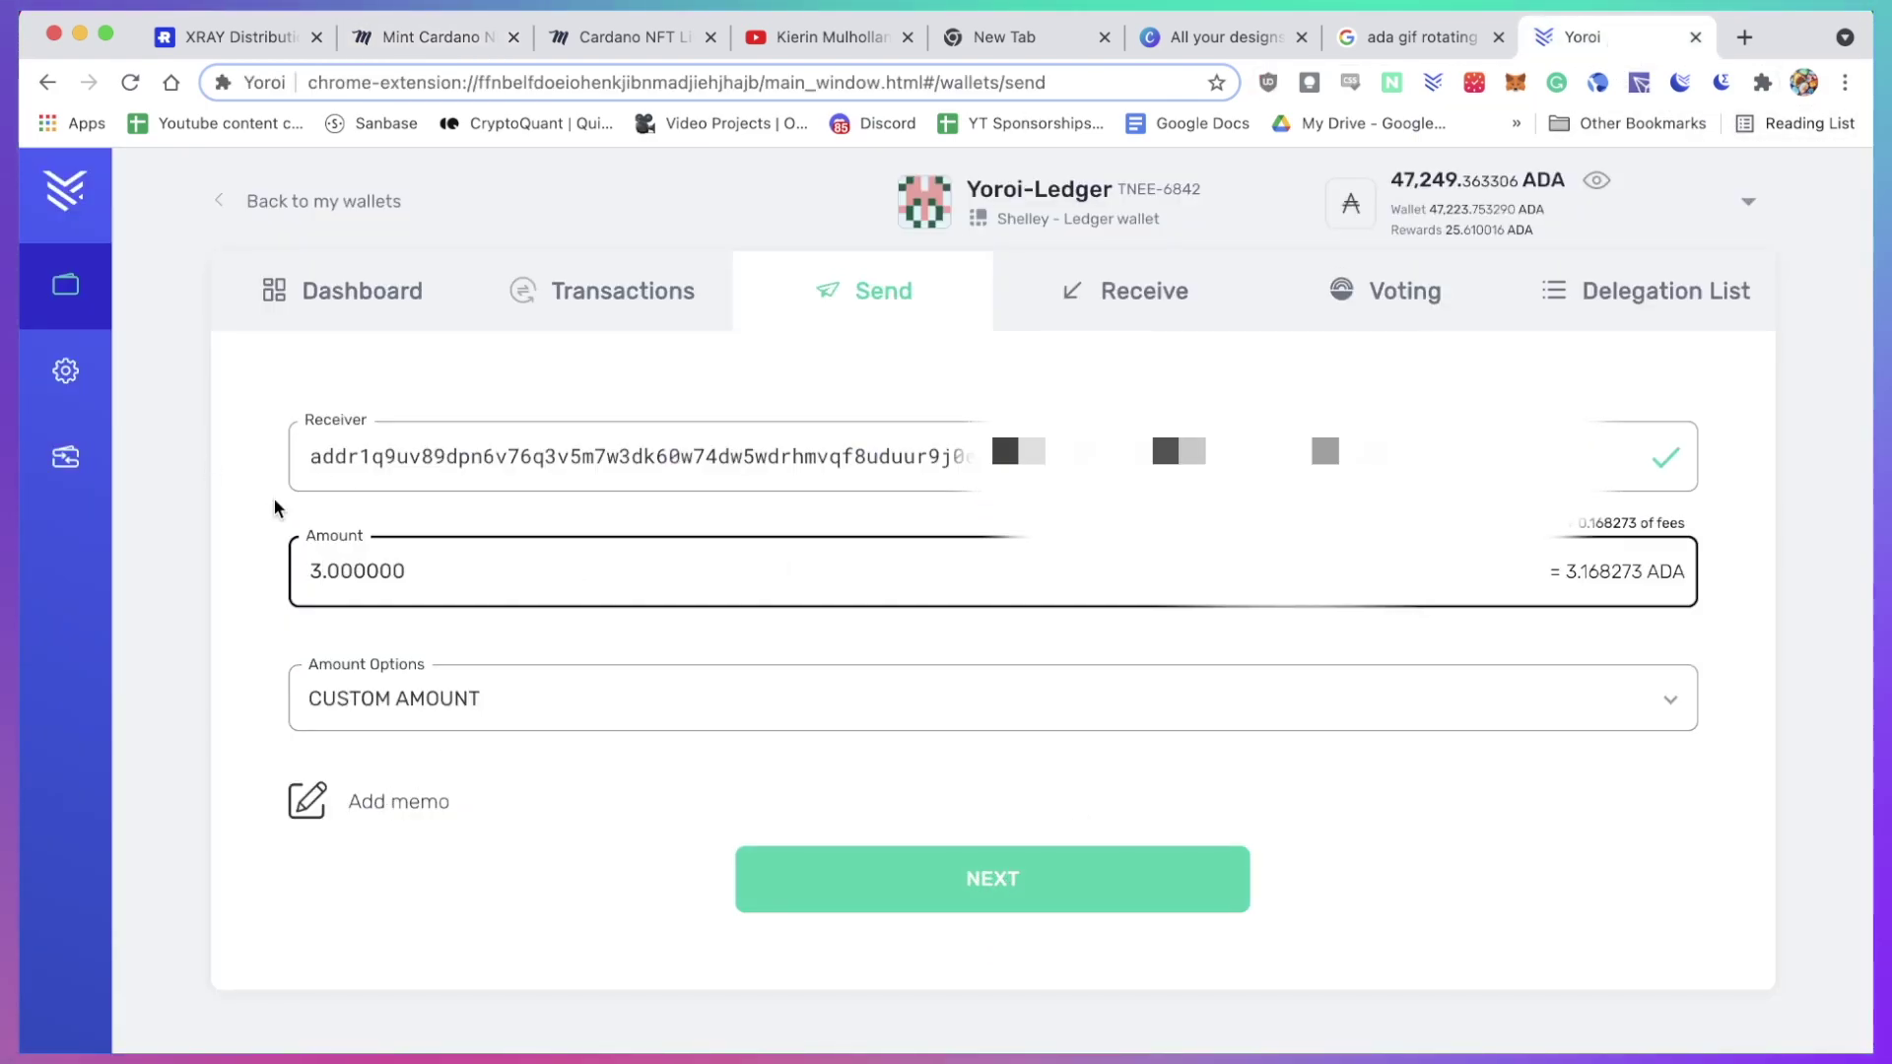
{"action": "left_click", "coordinate": [998, 872]}
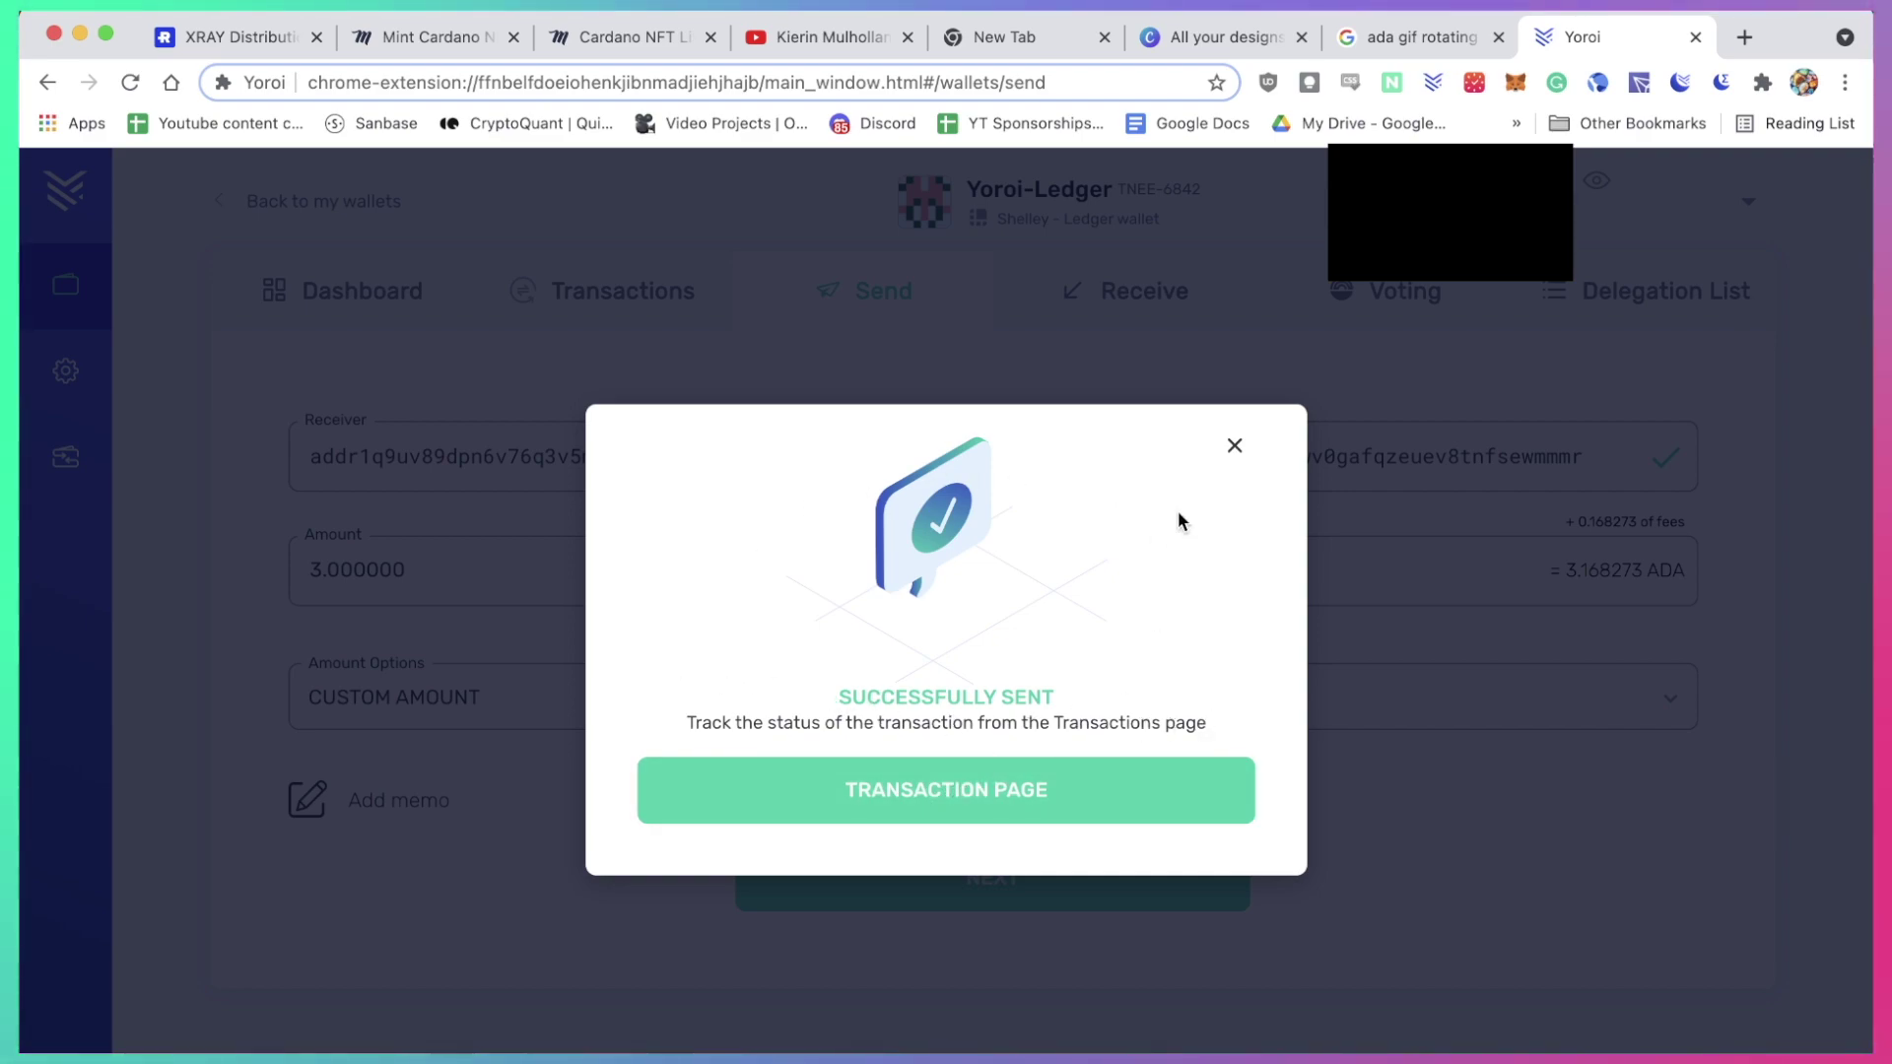
{"action": "left_click", "coordinate": [1234, 449]}
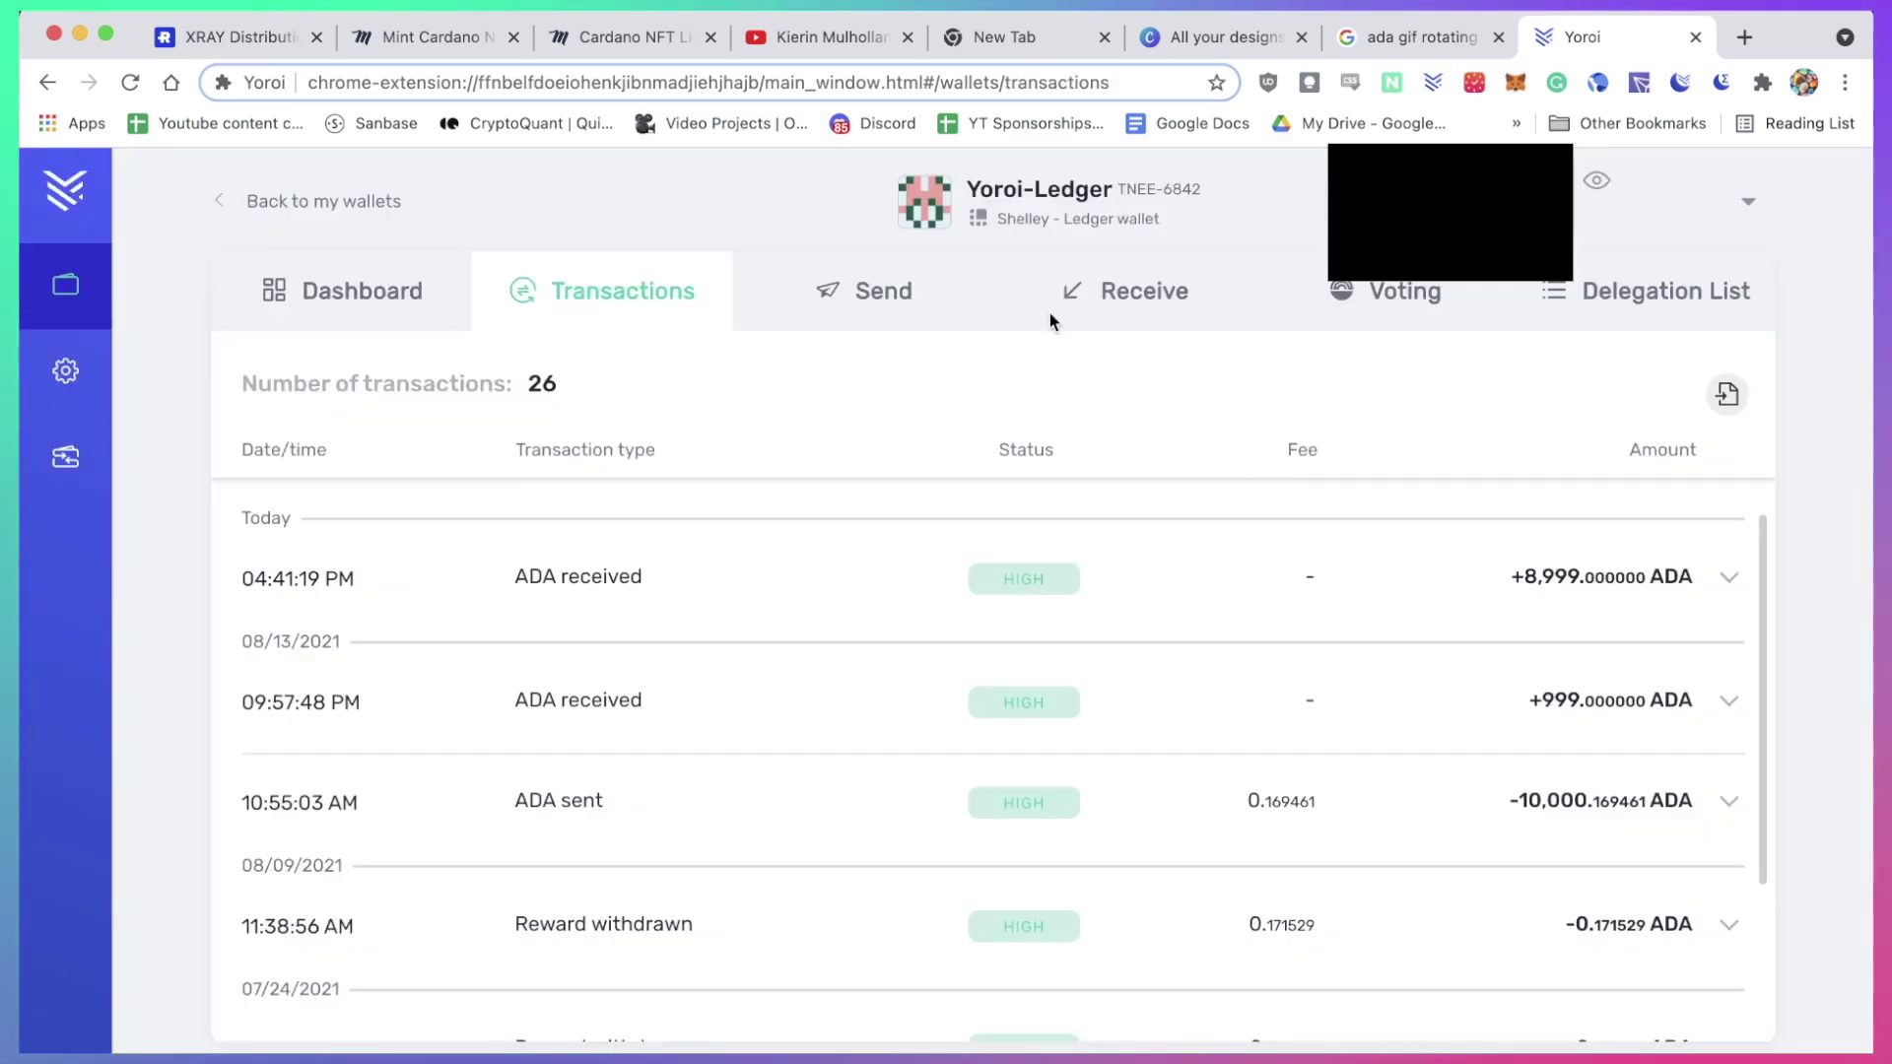
{"action": "left_click", "coordinate": [416, 39]}
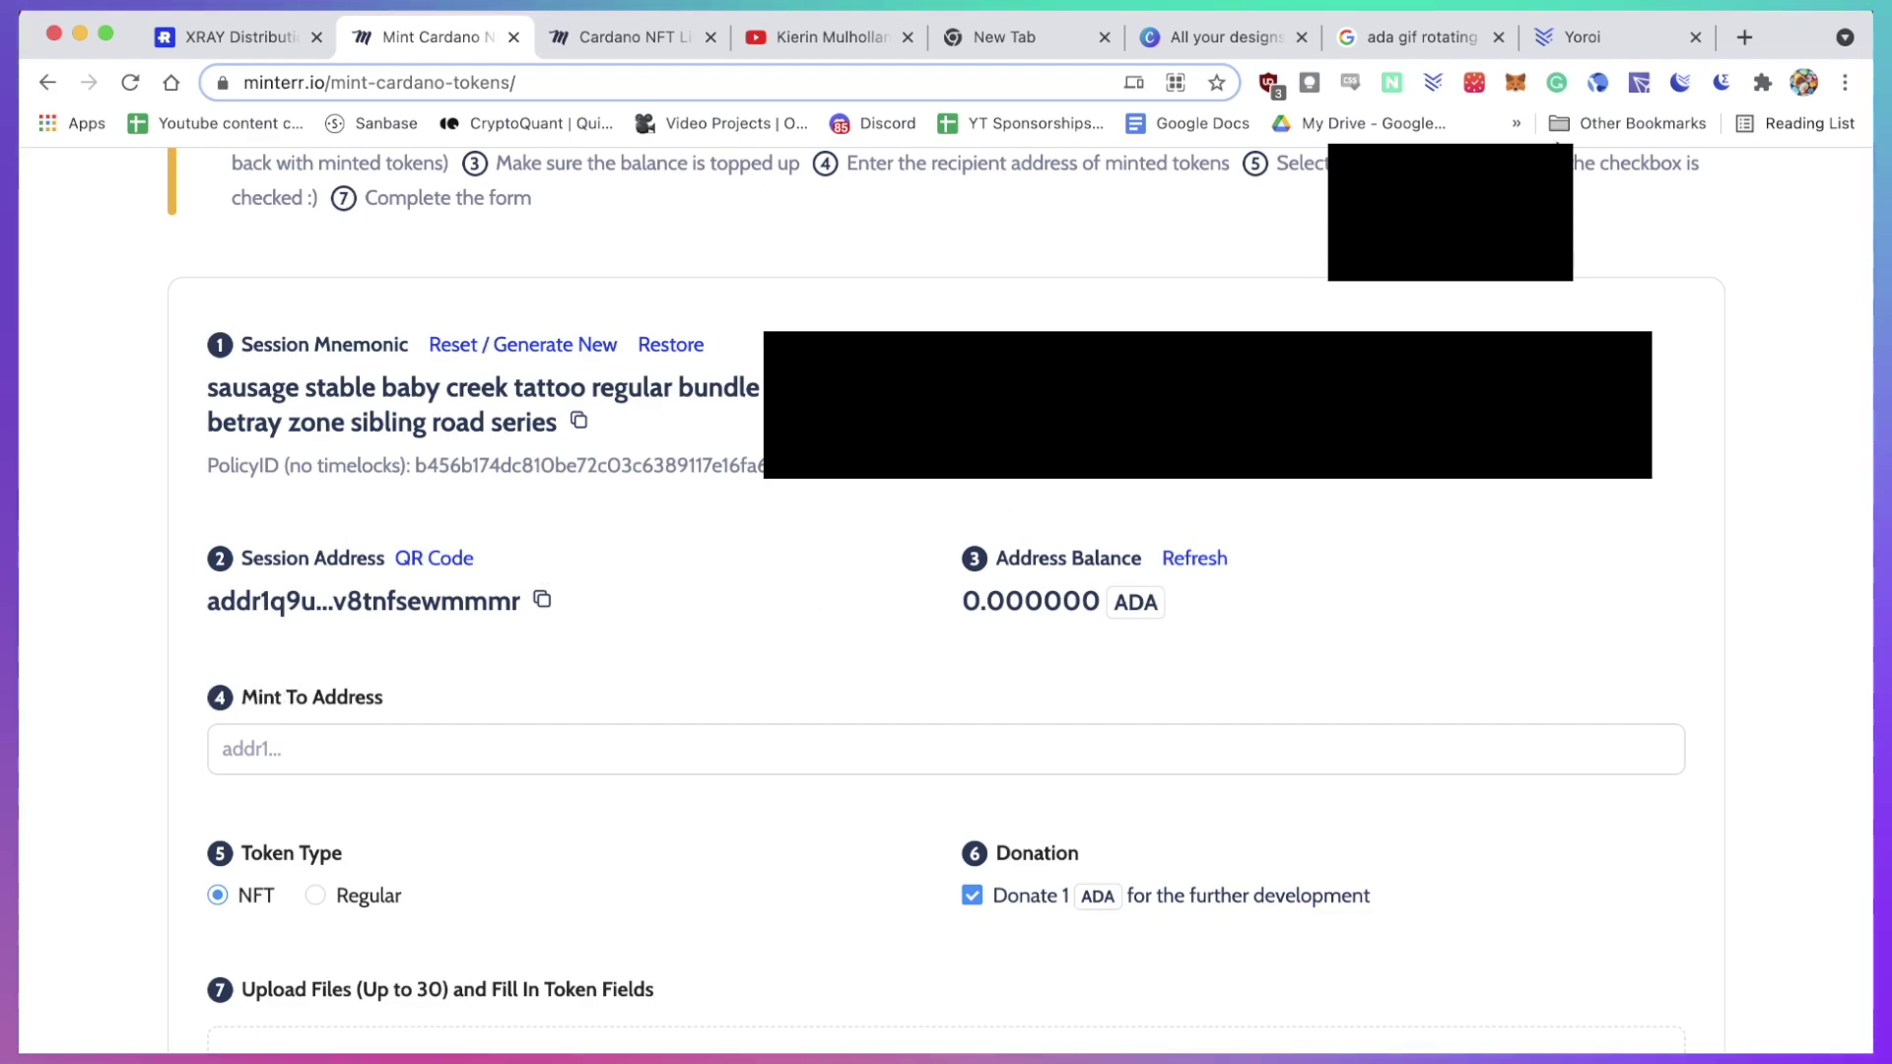
{"action": "left_click", "coordinate": [1609, 45]}
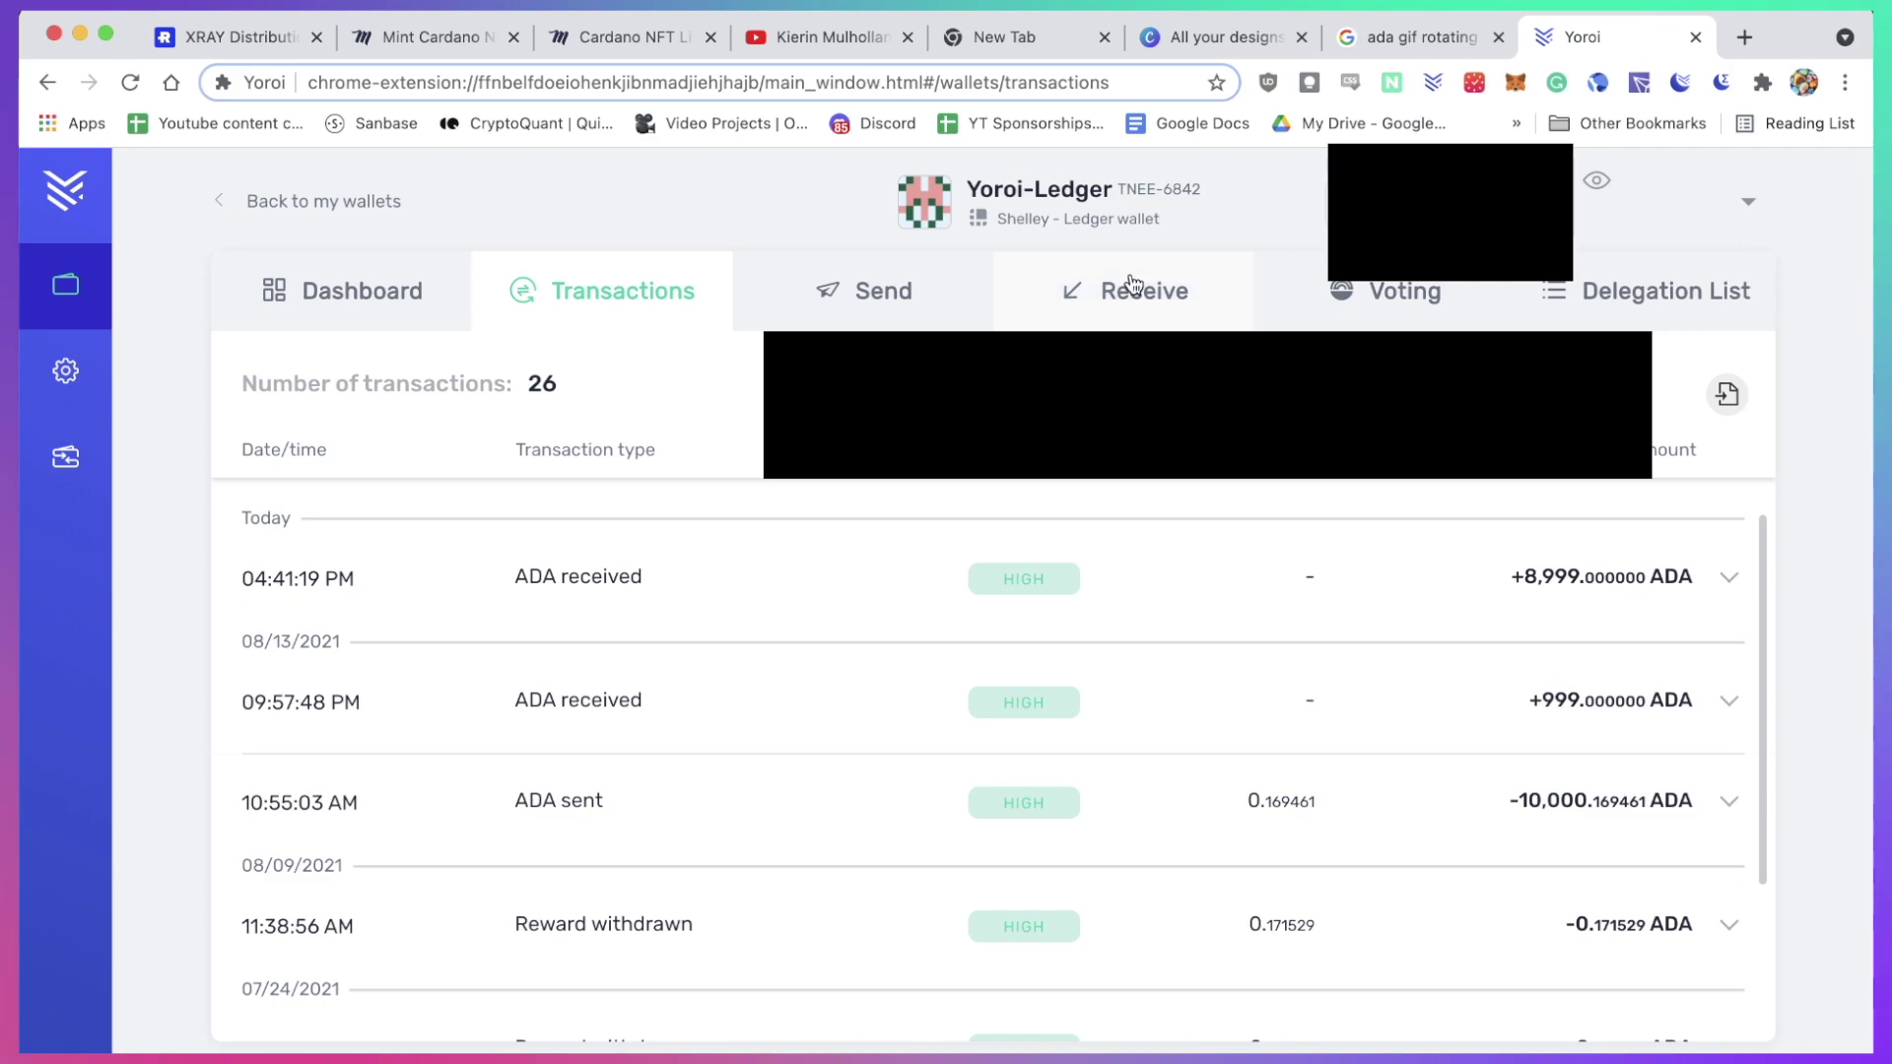
- Show Yoroi's external receiving address and copy it to the clipboard
{"action": "left_click", "coordinate": [1074, 299]}
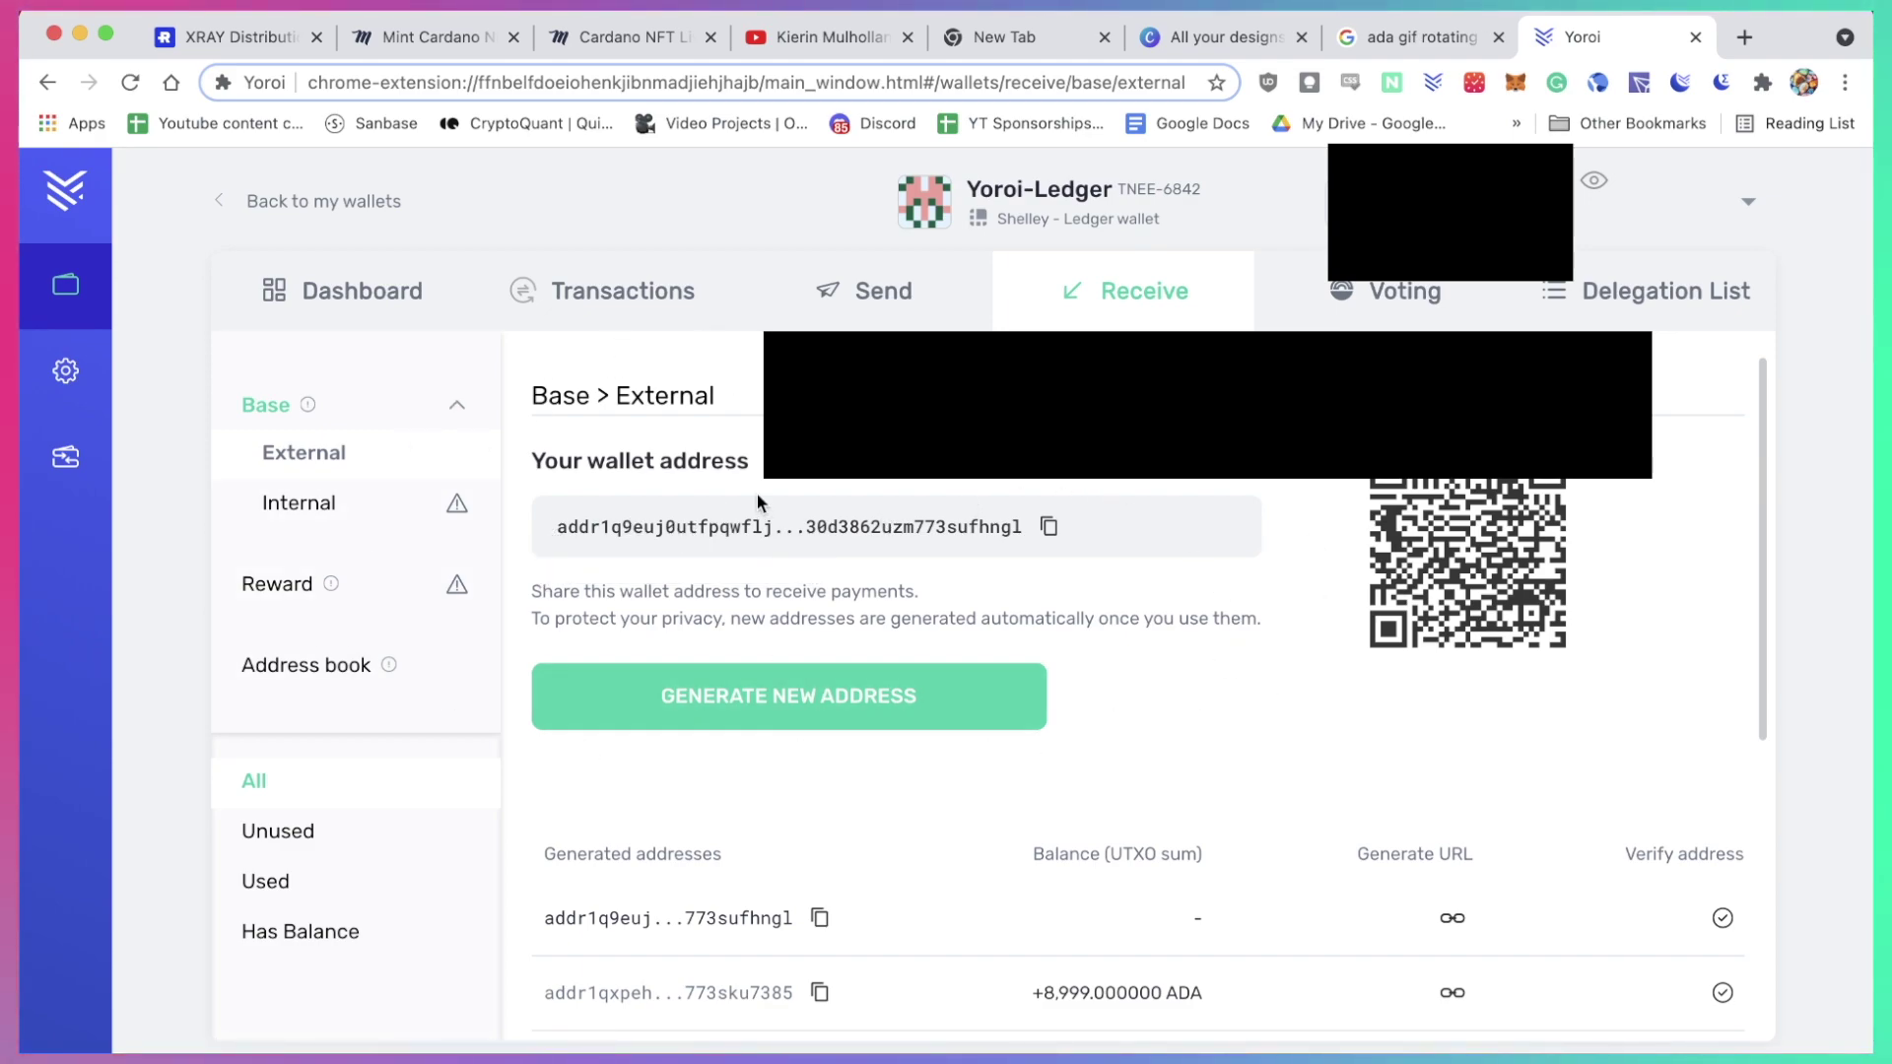
{"action": "left_click", "coordinate": [1049, 529]}
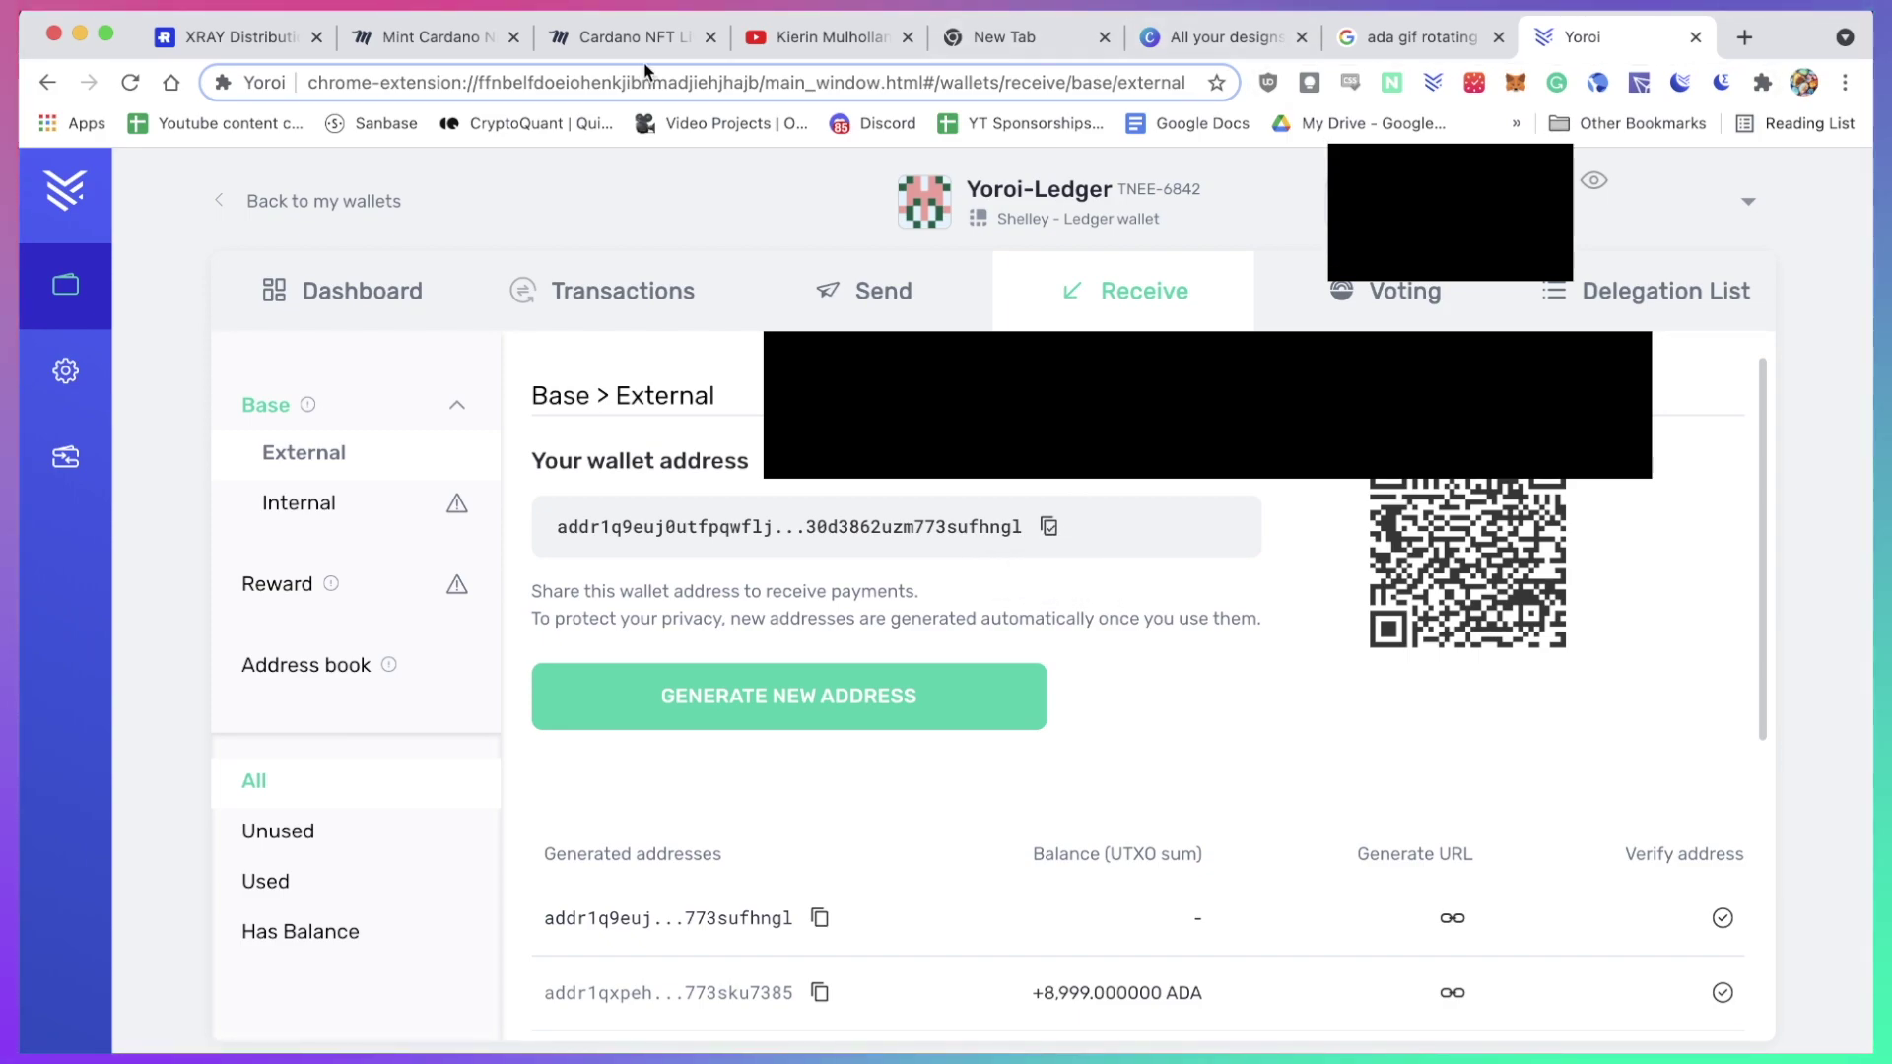
- Paste the wallet address as Mint To Address and refresh the balance to 3.000000 ADA
{"action": "left_click", "coordinate": [405, 36]}
{"action": "left_click", "coordinate": [392, 747]}
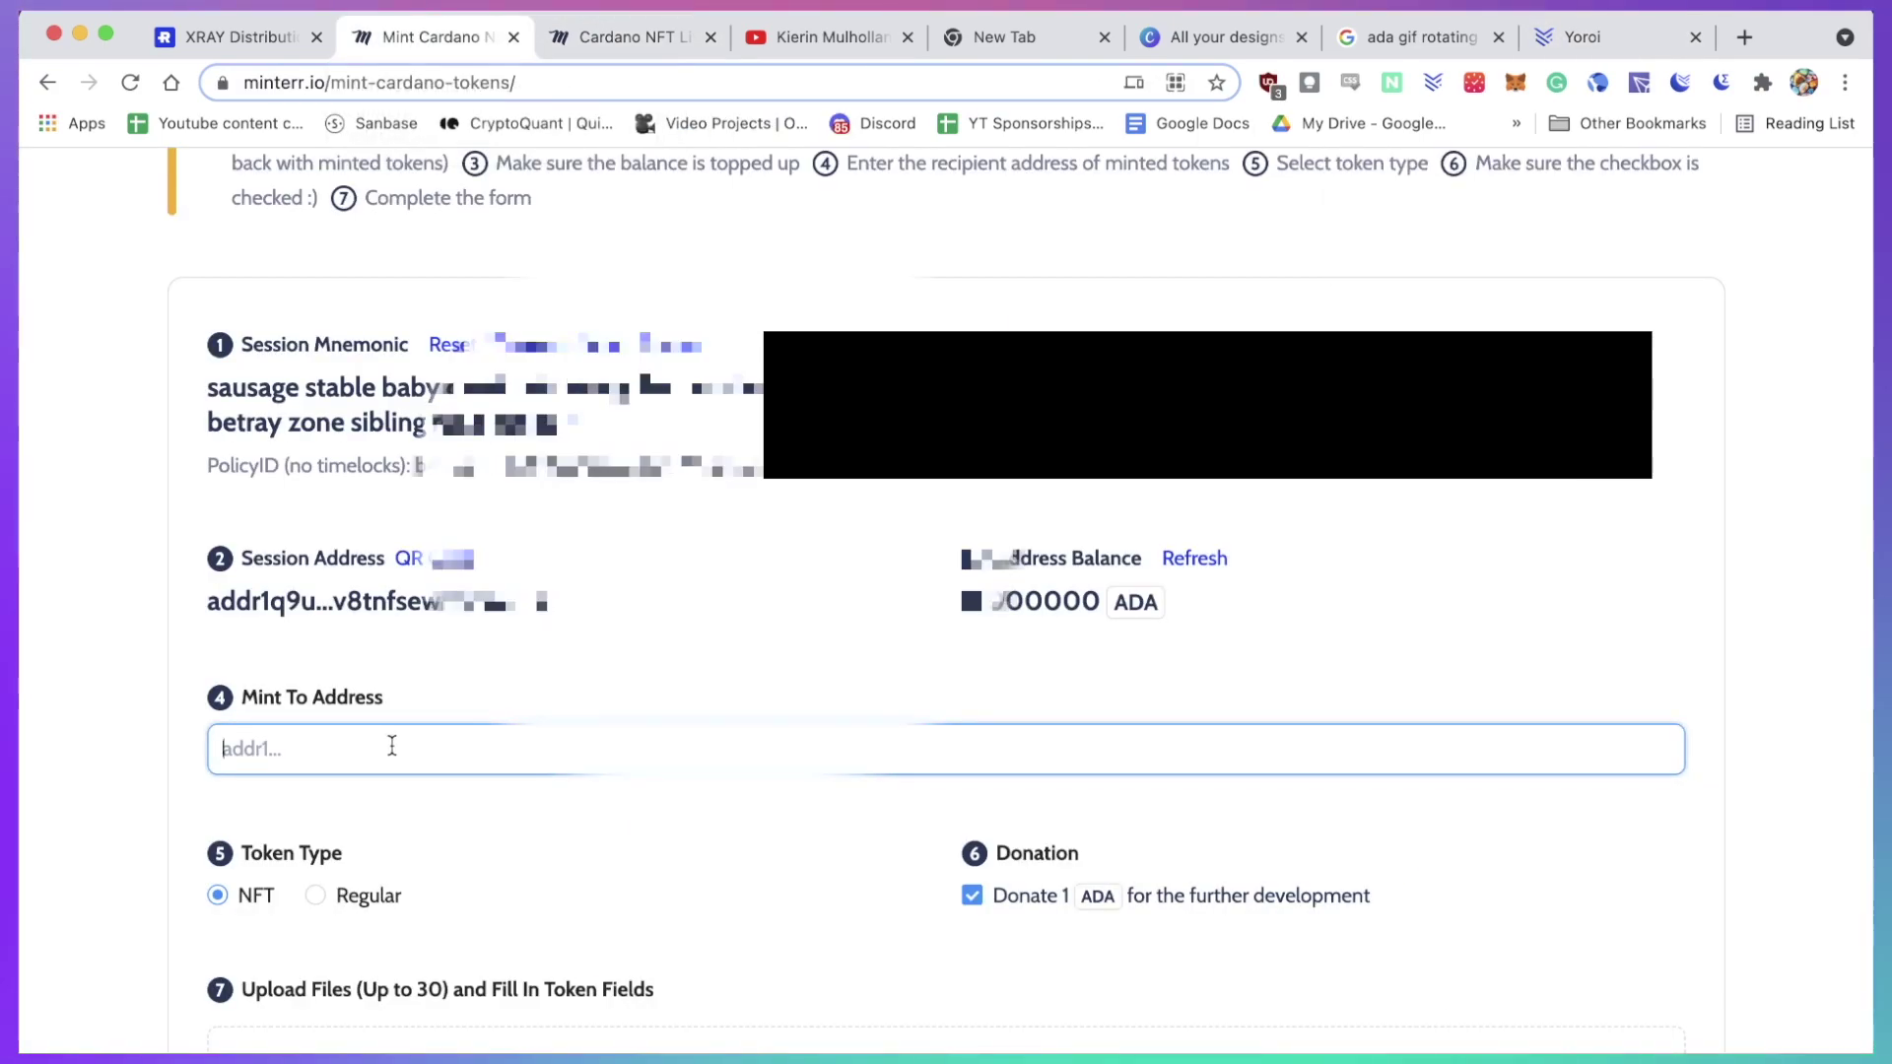
{"action": "key", "text": "super+v"}
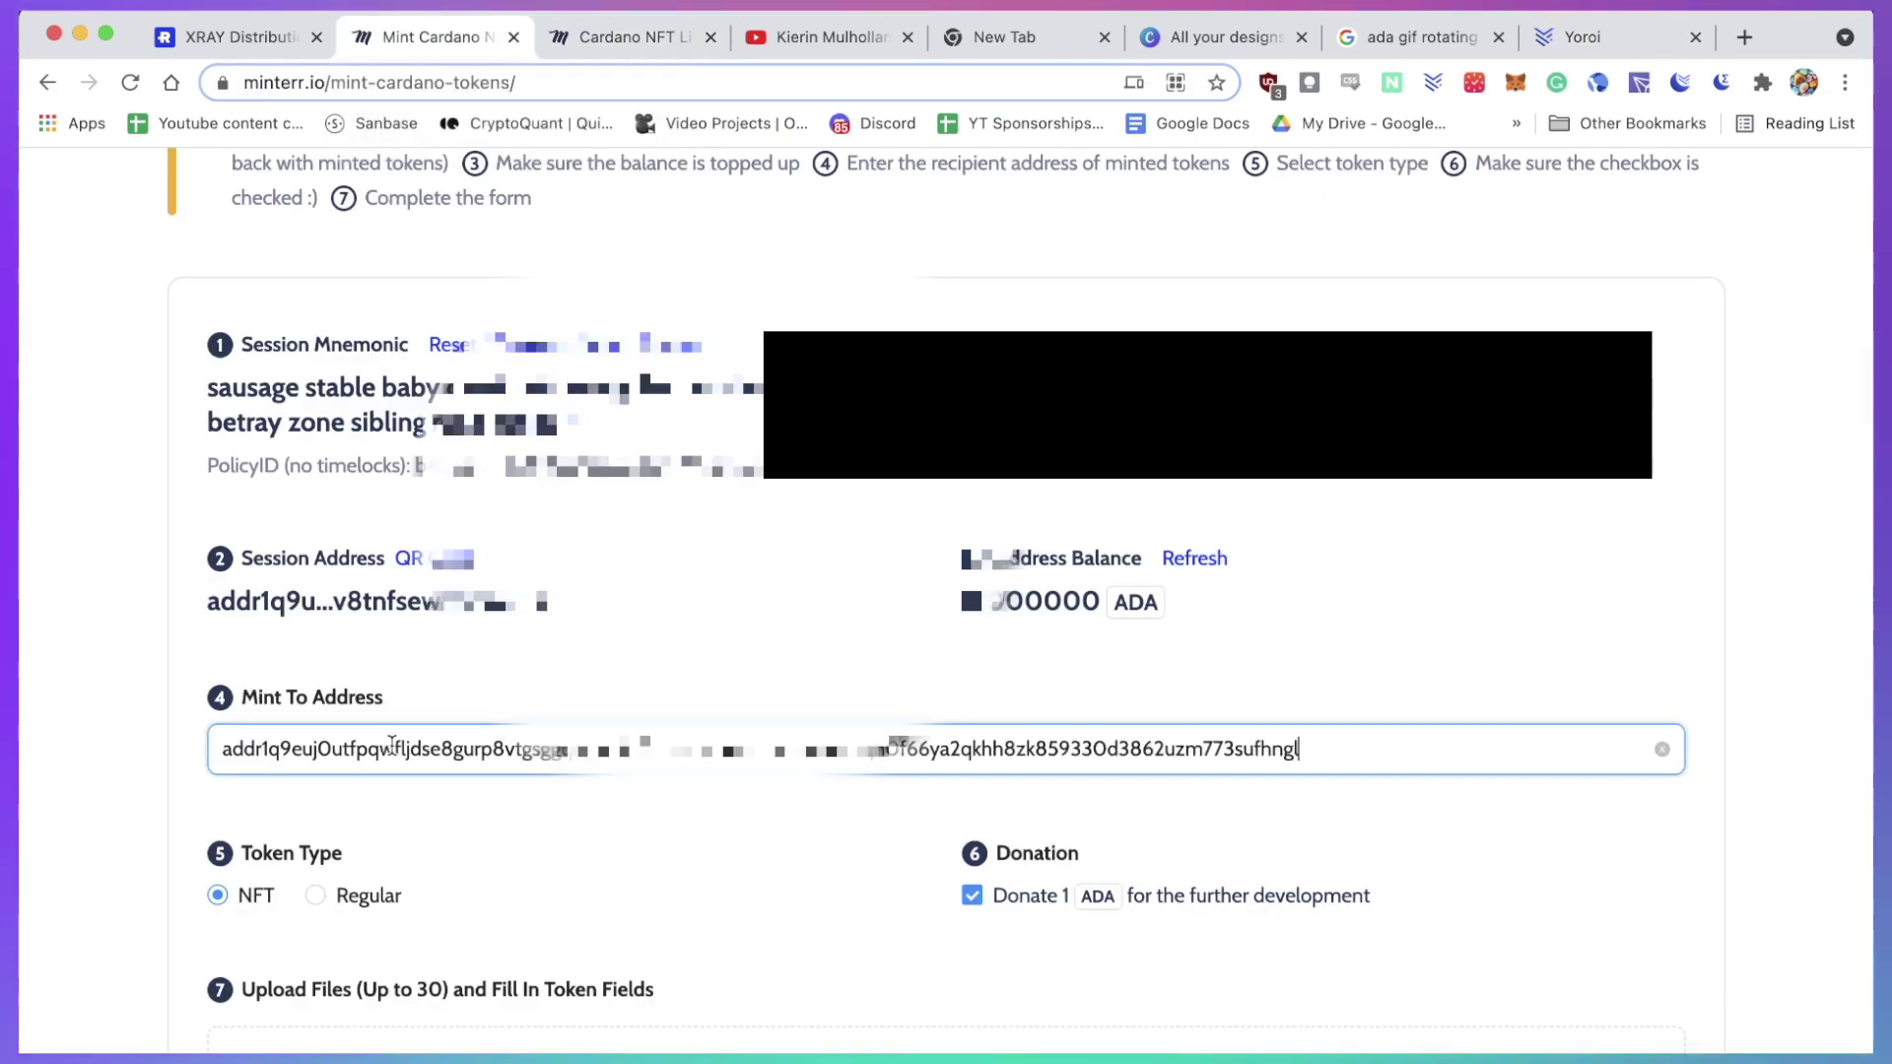
{"action": "left_click", "coordinate": [1195, 560]}
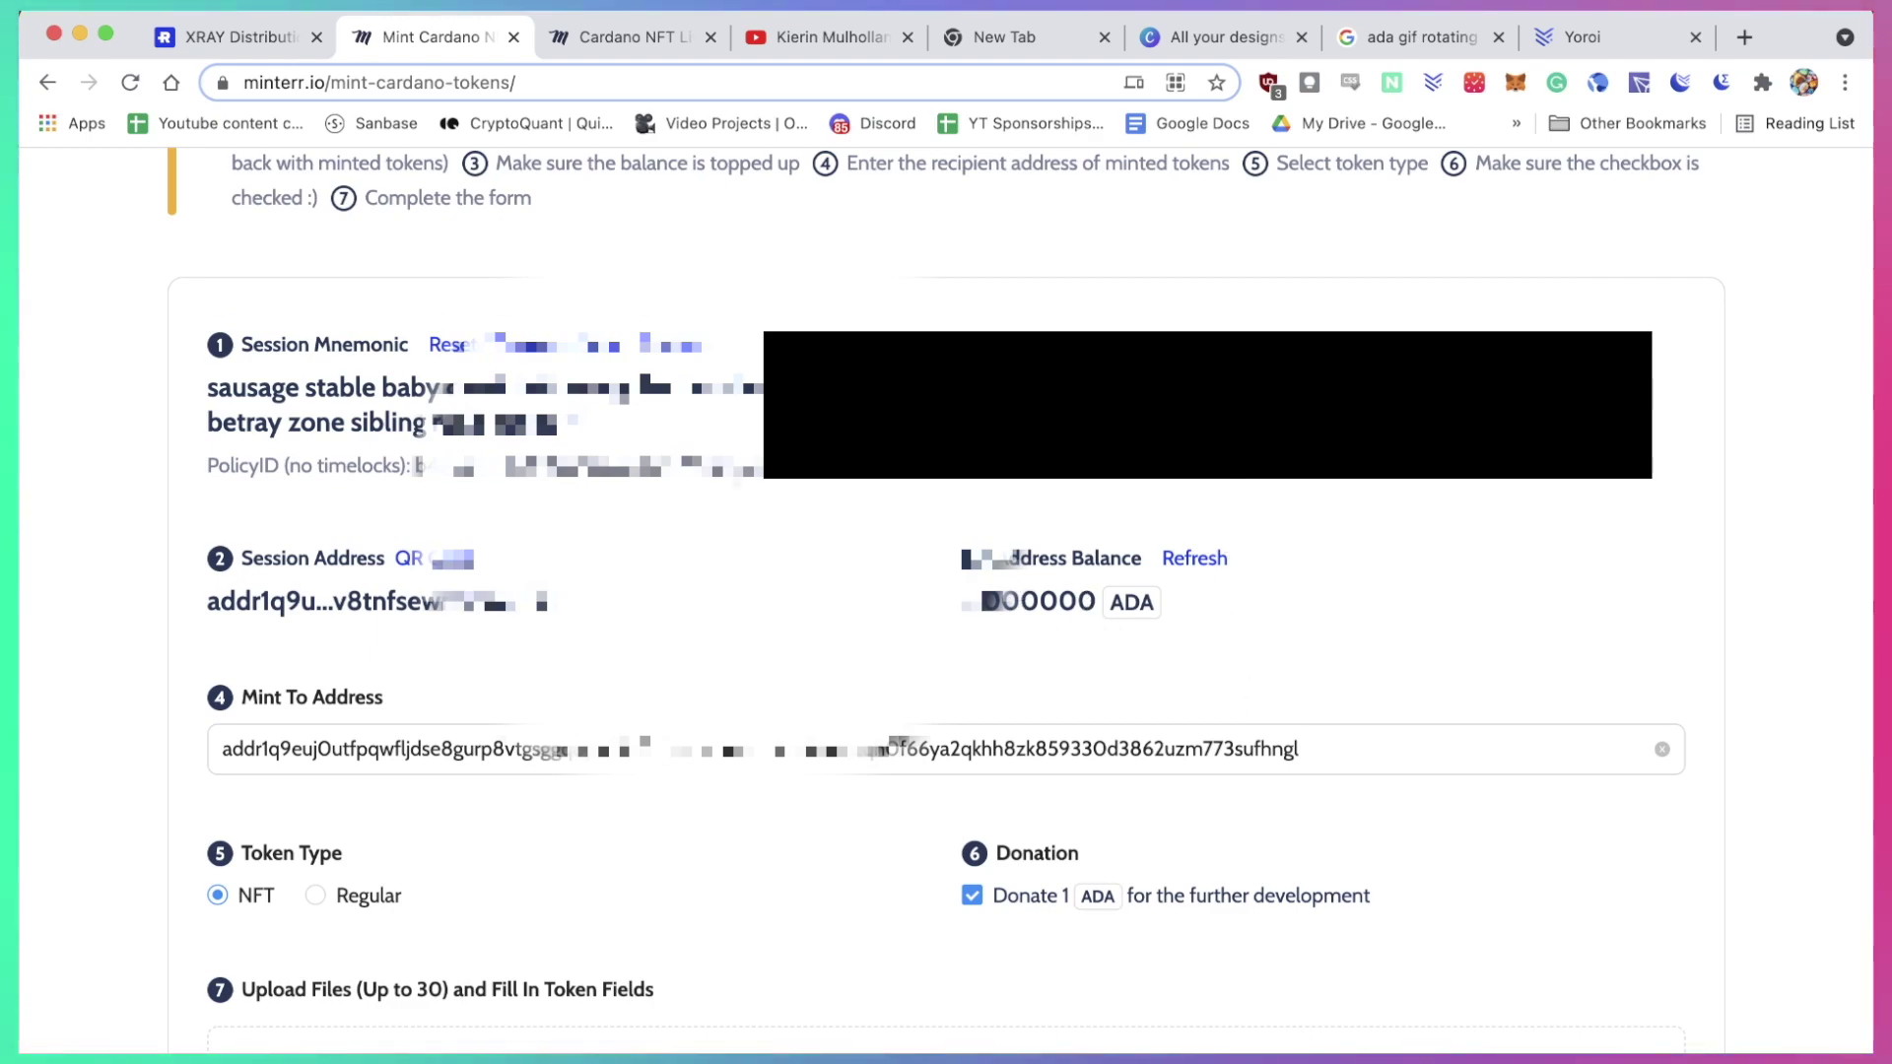
{"action": "scroll", "coordinate": [1088, 600], "scroll_direction": "down", "scroll_amount": 3}
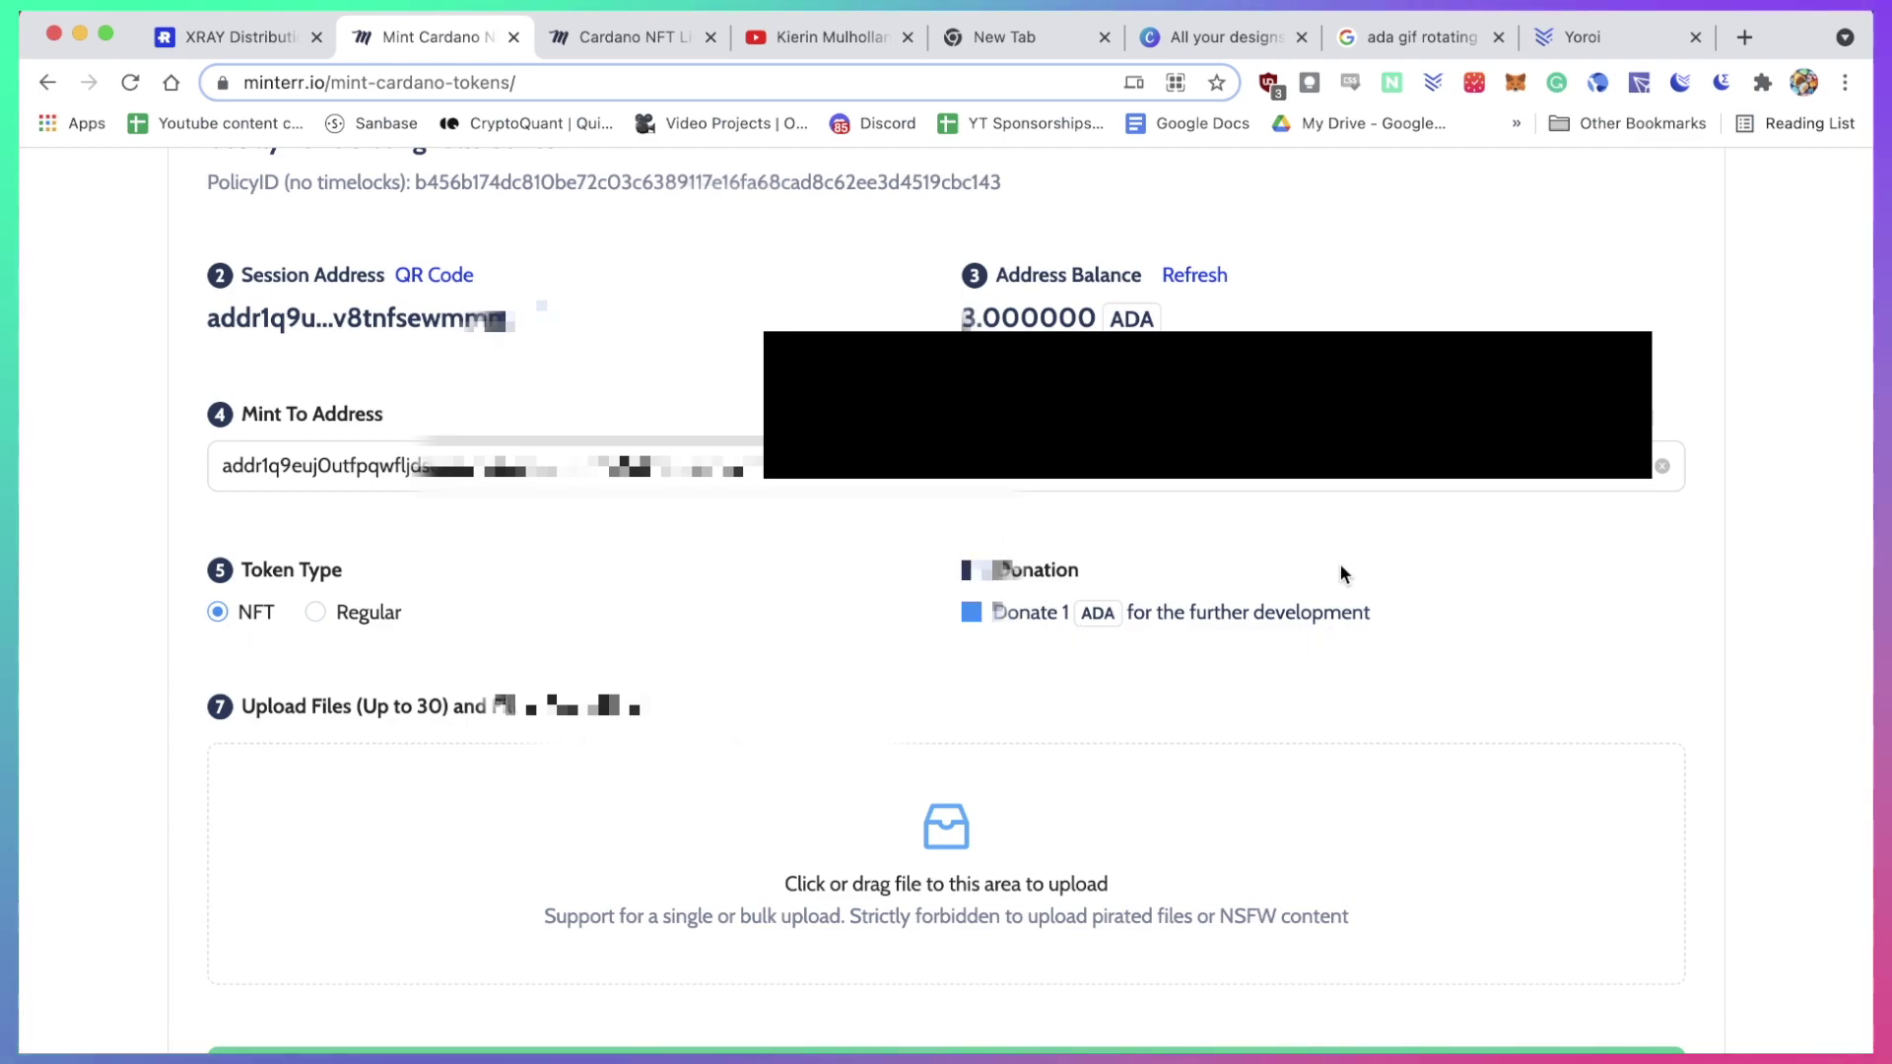
{"action": "scroll", "coordinate": [541, 549], "scroll_direction": "down", "scroll_amount": 2}
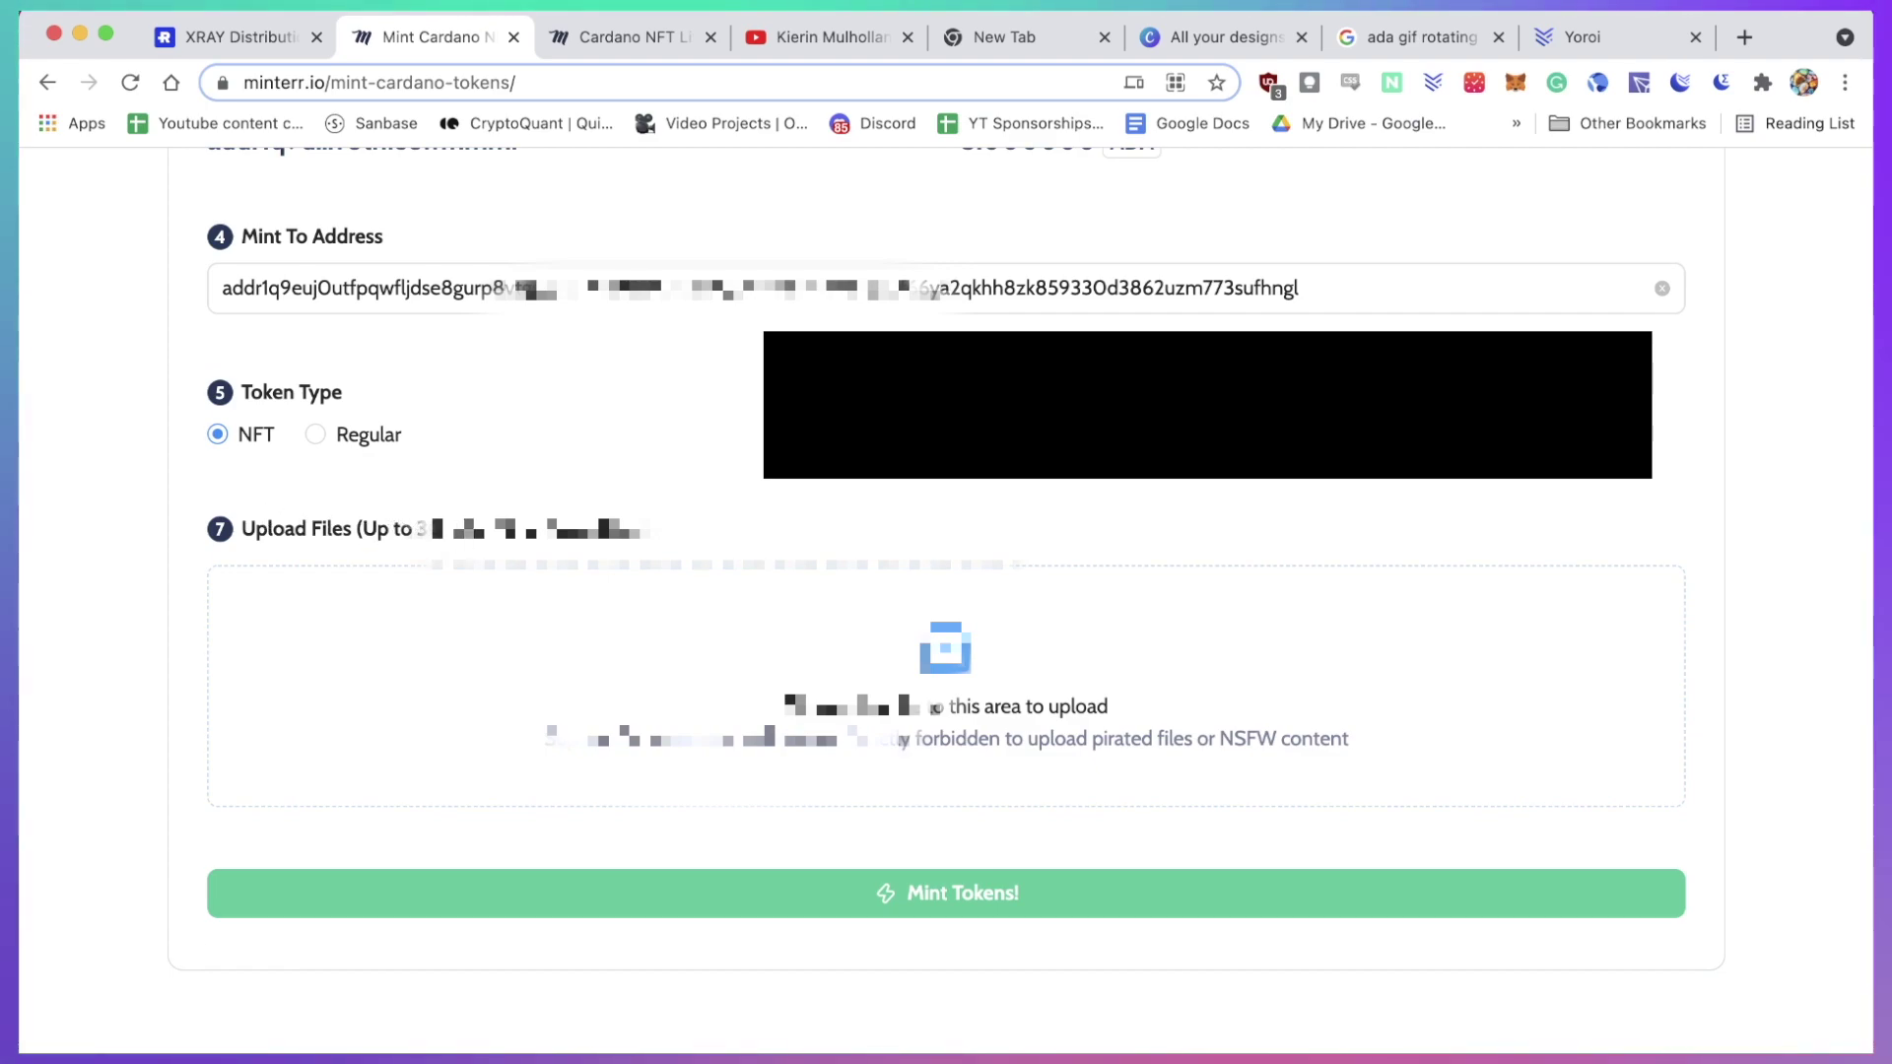
- Upload cardano_logo_zoom3 (1).gif, the 1.1 MB GIF from Downloads, to the mint form
{"action": "left_click", "coordinate": [958, 662]}
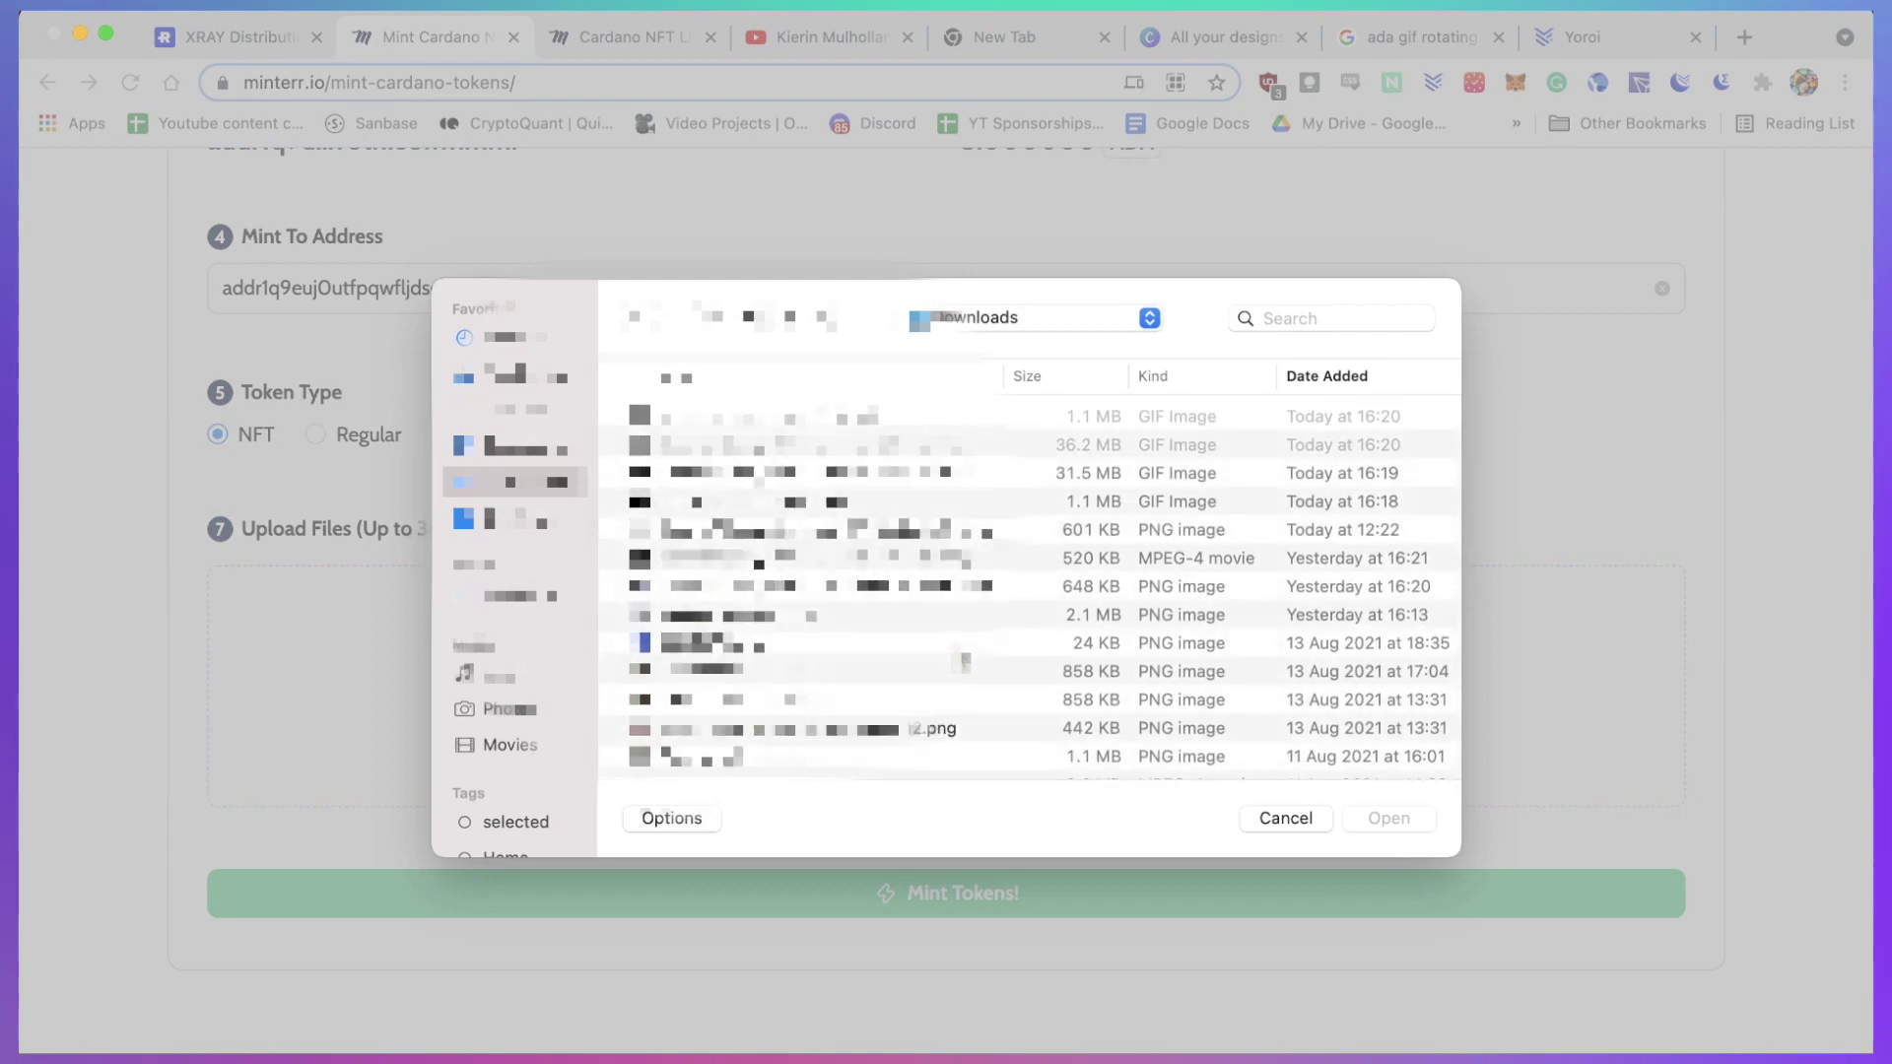
{"action": "left_click", "coordinate": [788, 416]}
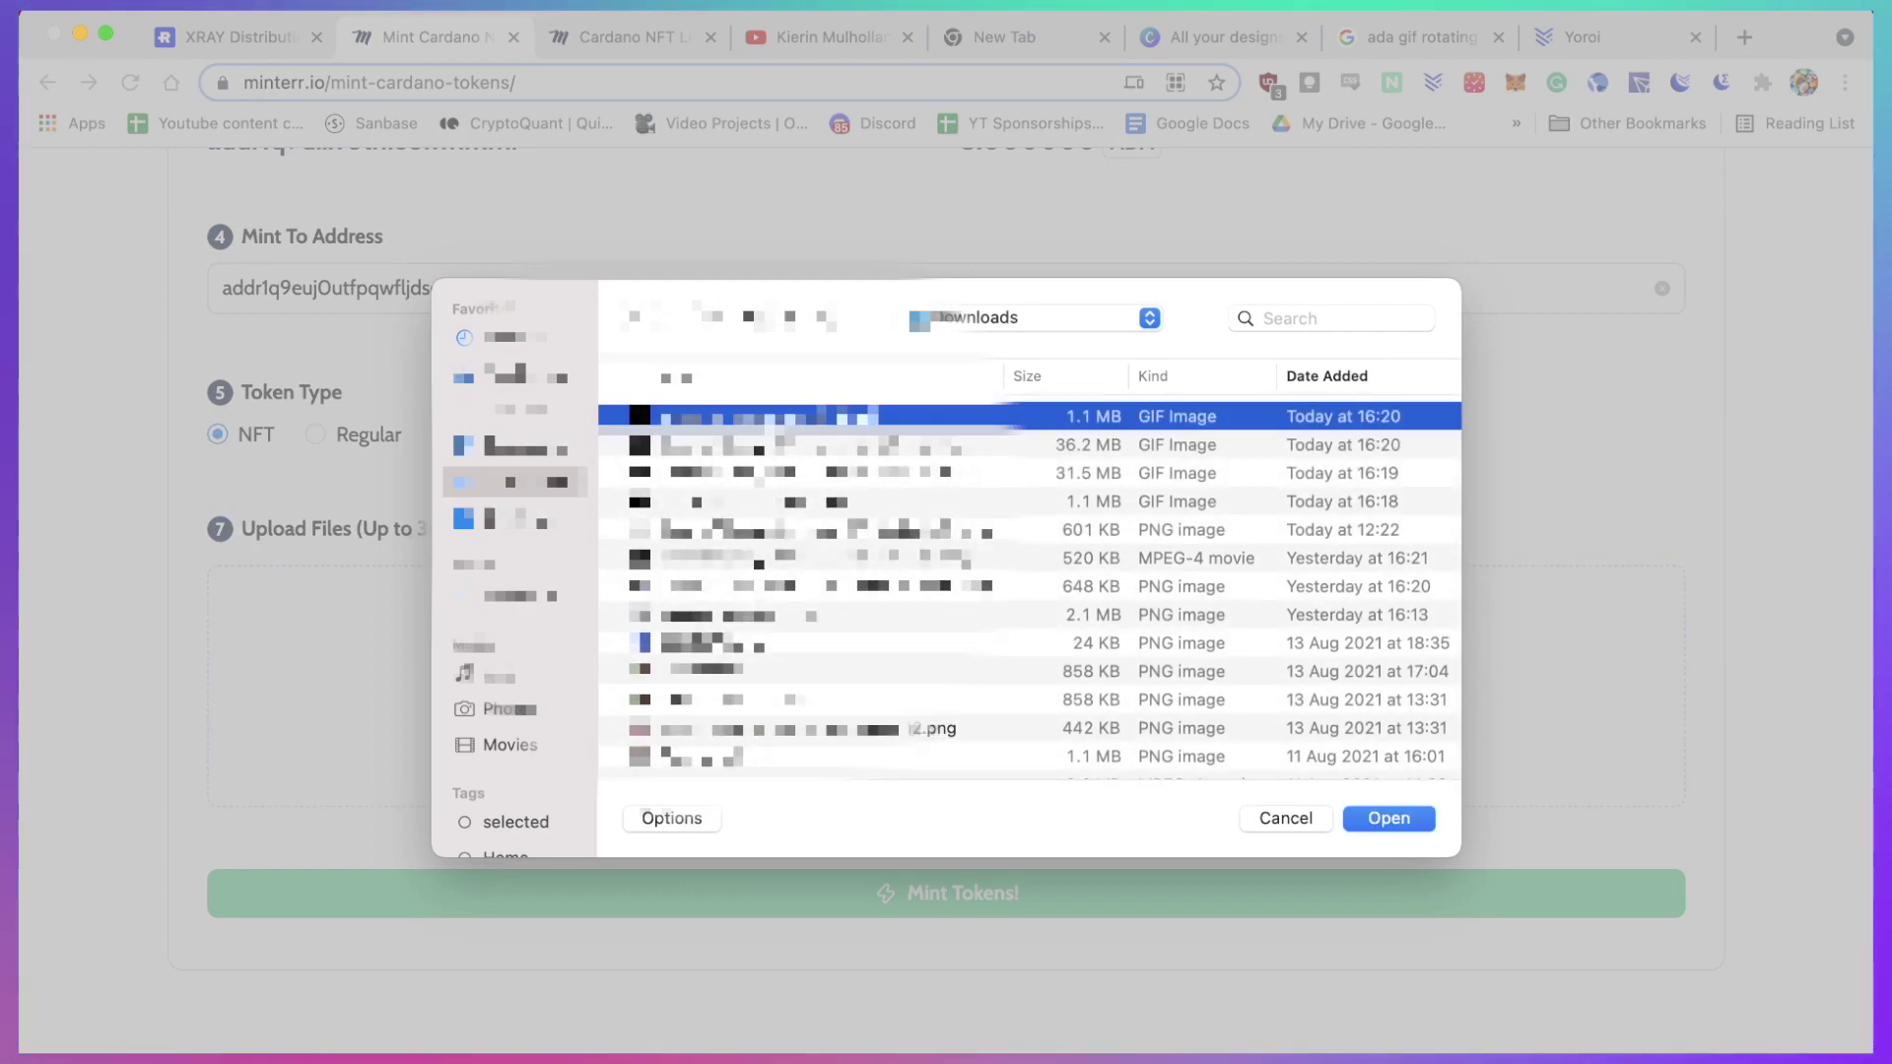
{"action": "left_click", "coordinate": [1382, 818]}
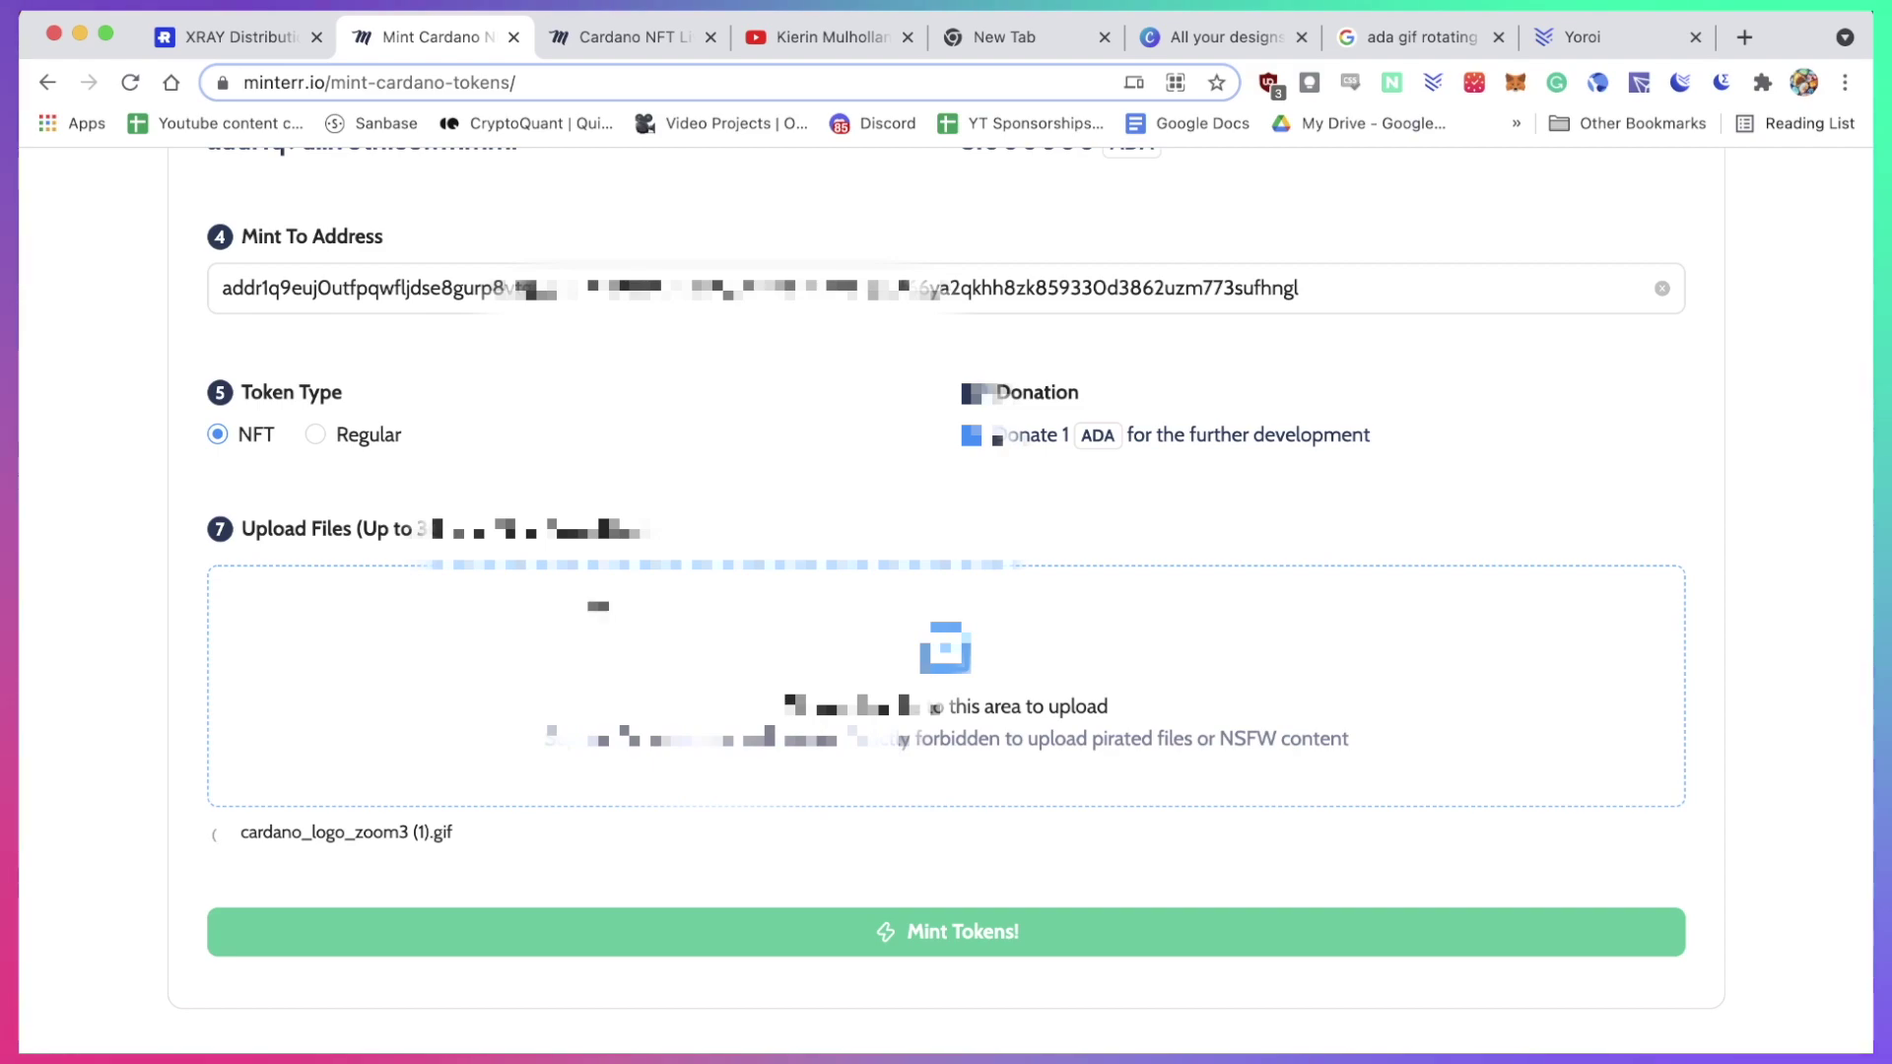
- Set the token ticker to adafuture, removing the underscore from ada_future
{"action": "scroll", "coordinate": [701, 453], "scroll_direction": "down", "scroll_amount": 1}
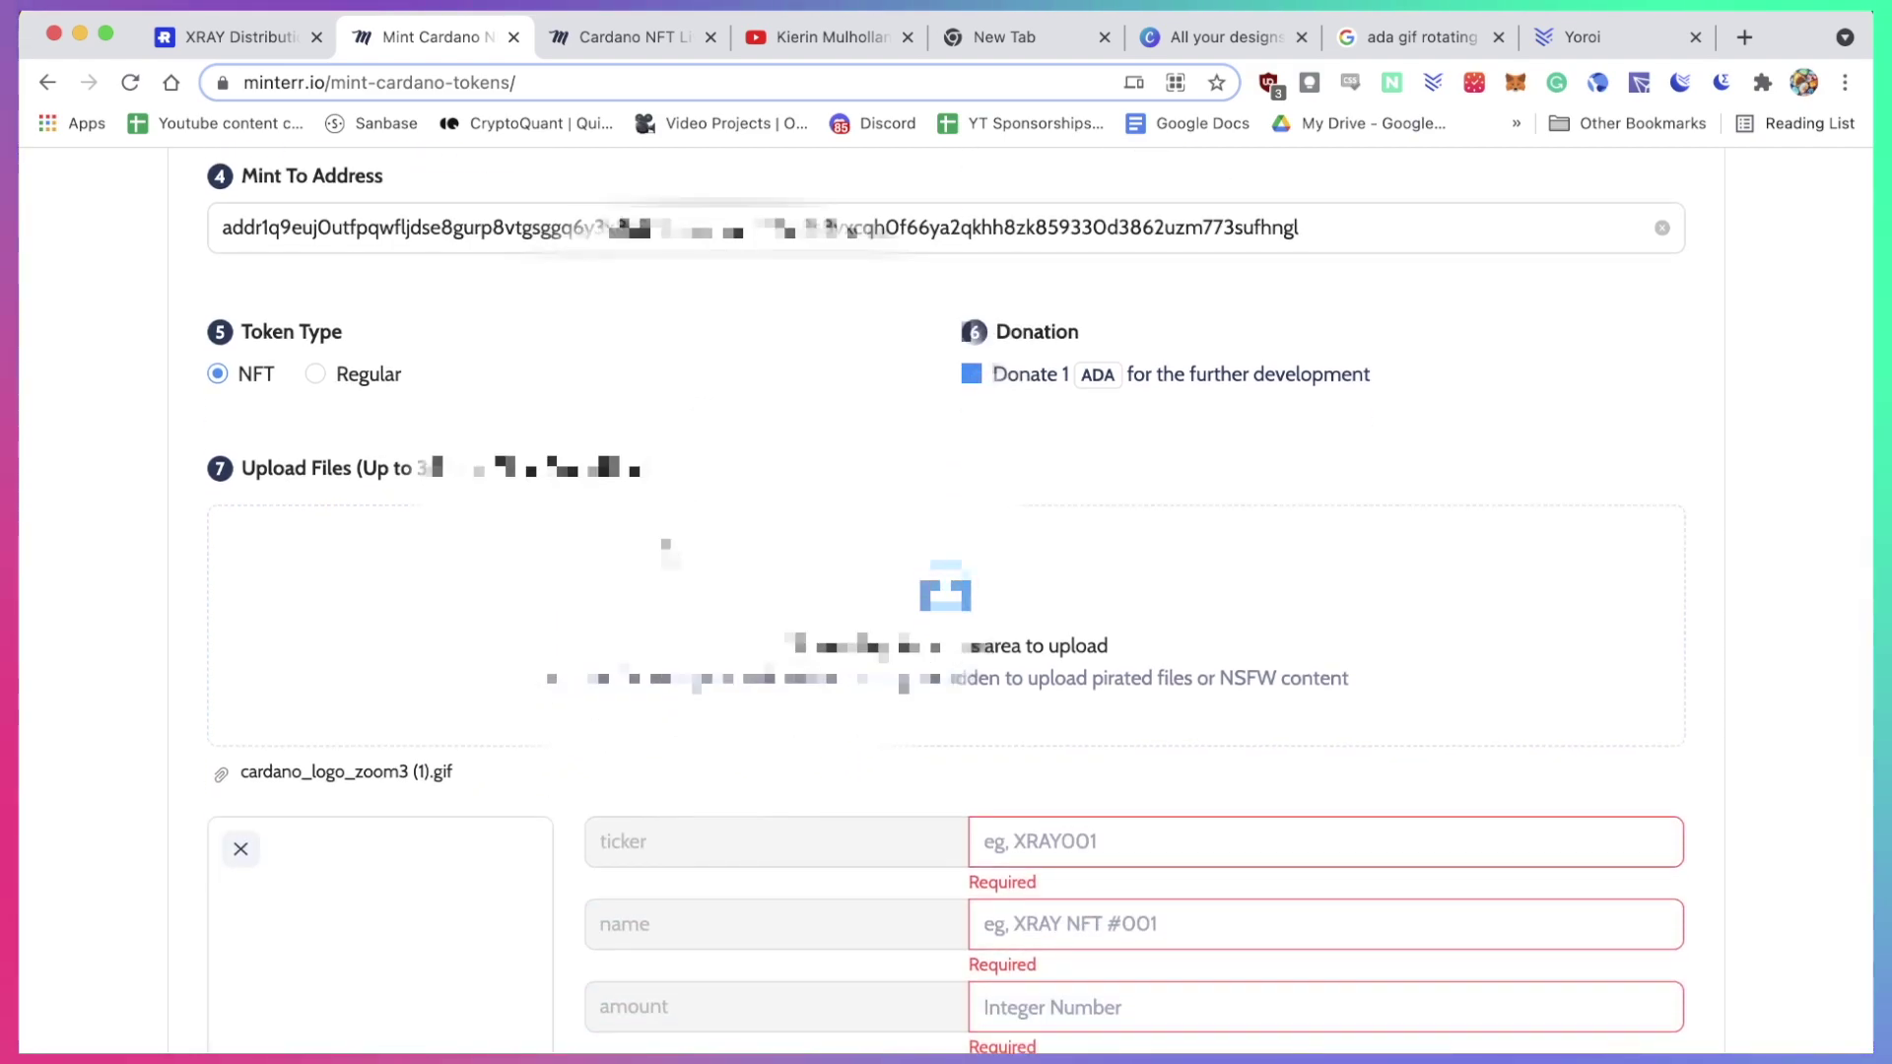
{"action": "scroll", "coordinate": [614, 853], "scroll_direction": "down", "scroll_amount": 3}
{"action": "left_click", "coordinate": [1055, 647]}
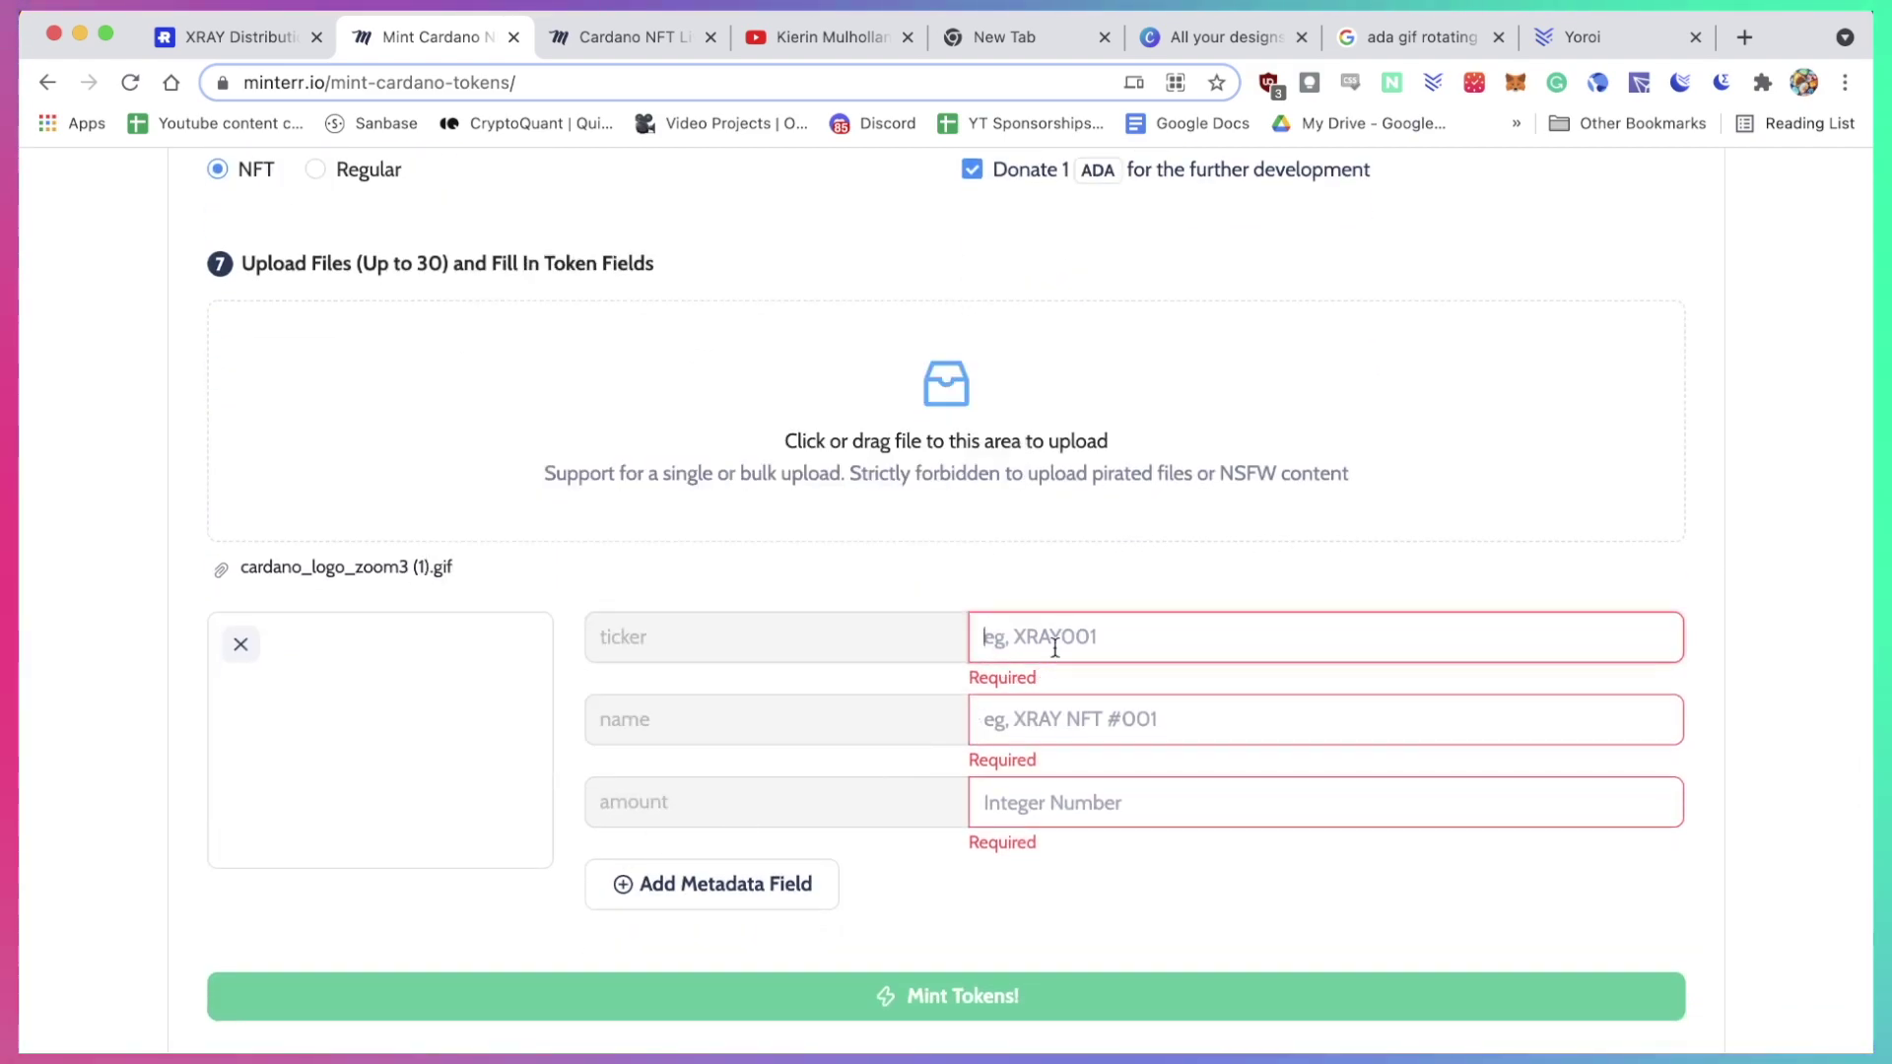
{"action": "type", "text": "ad"}
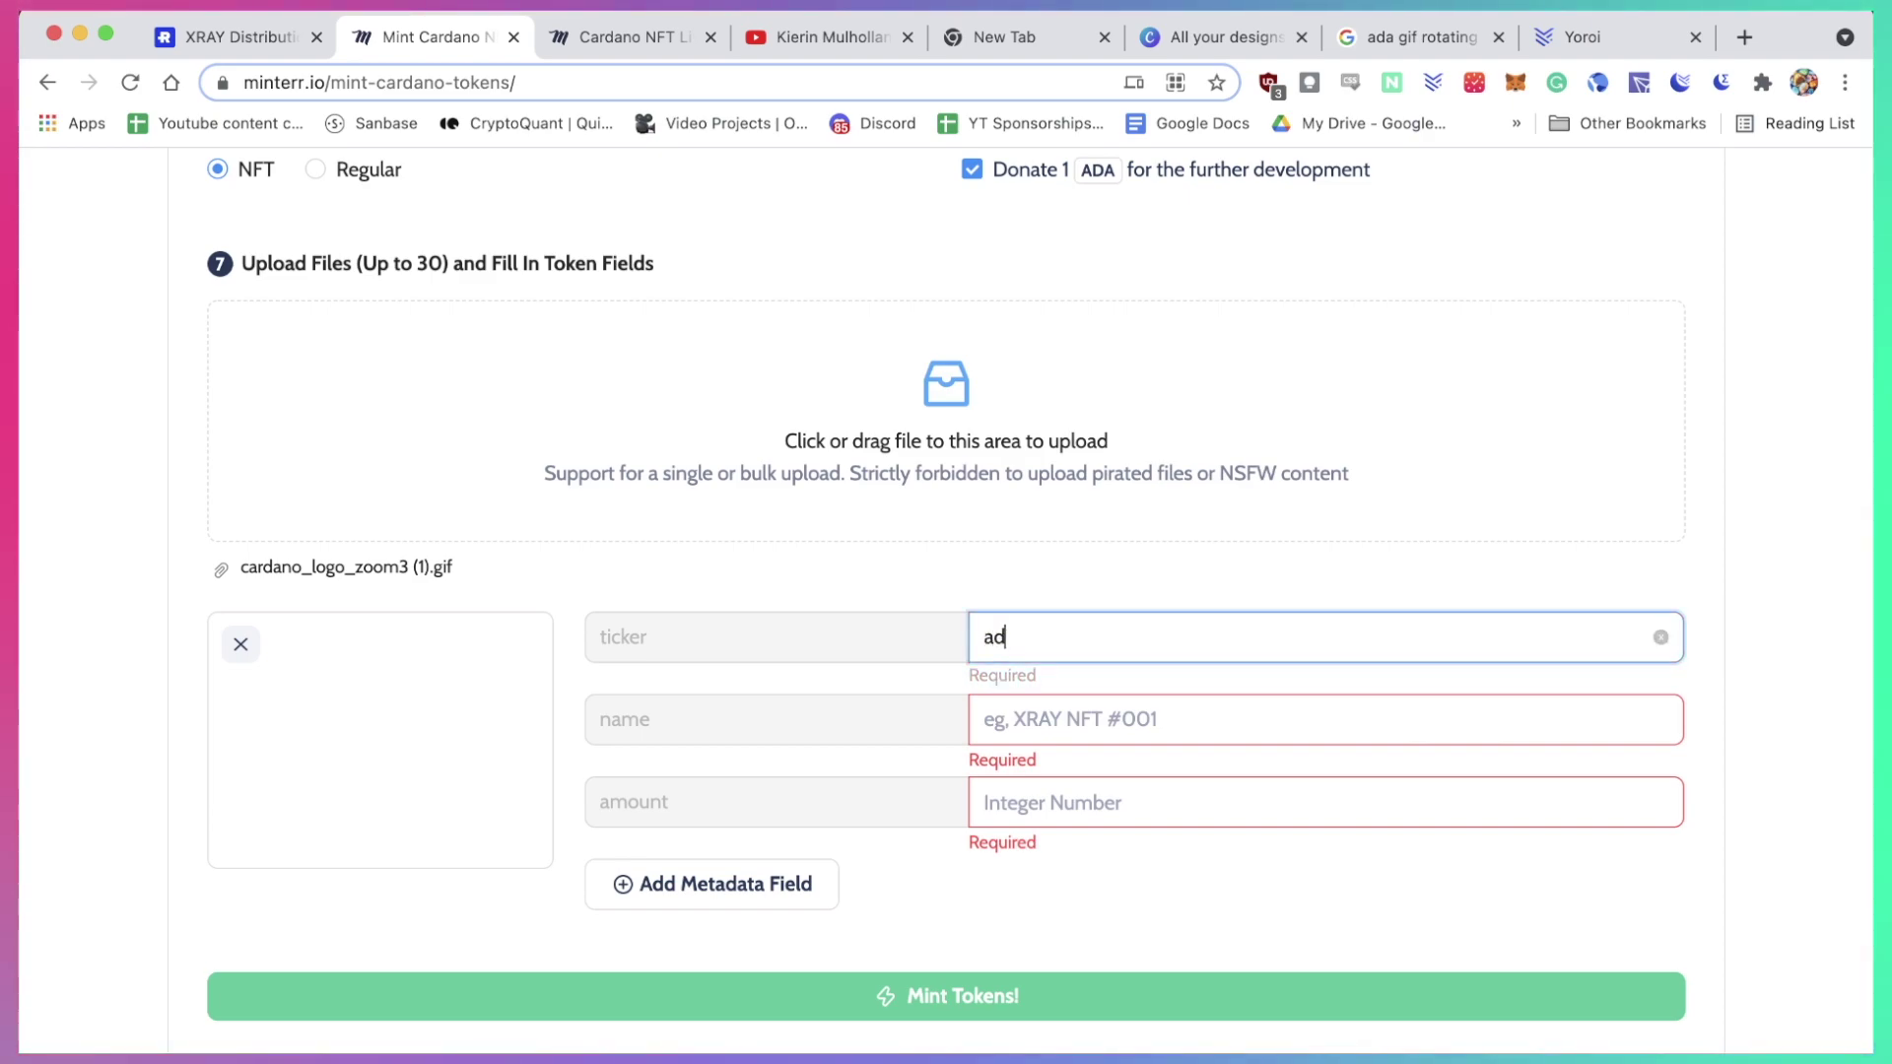
{"action": "type", "text": "a"}
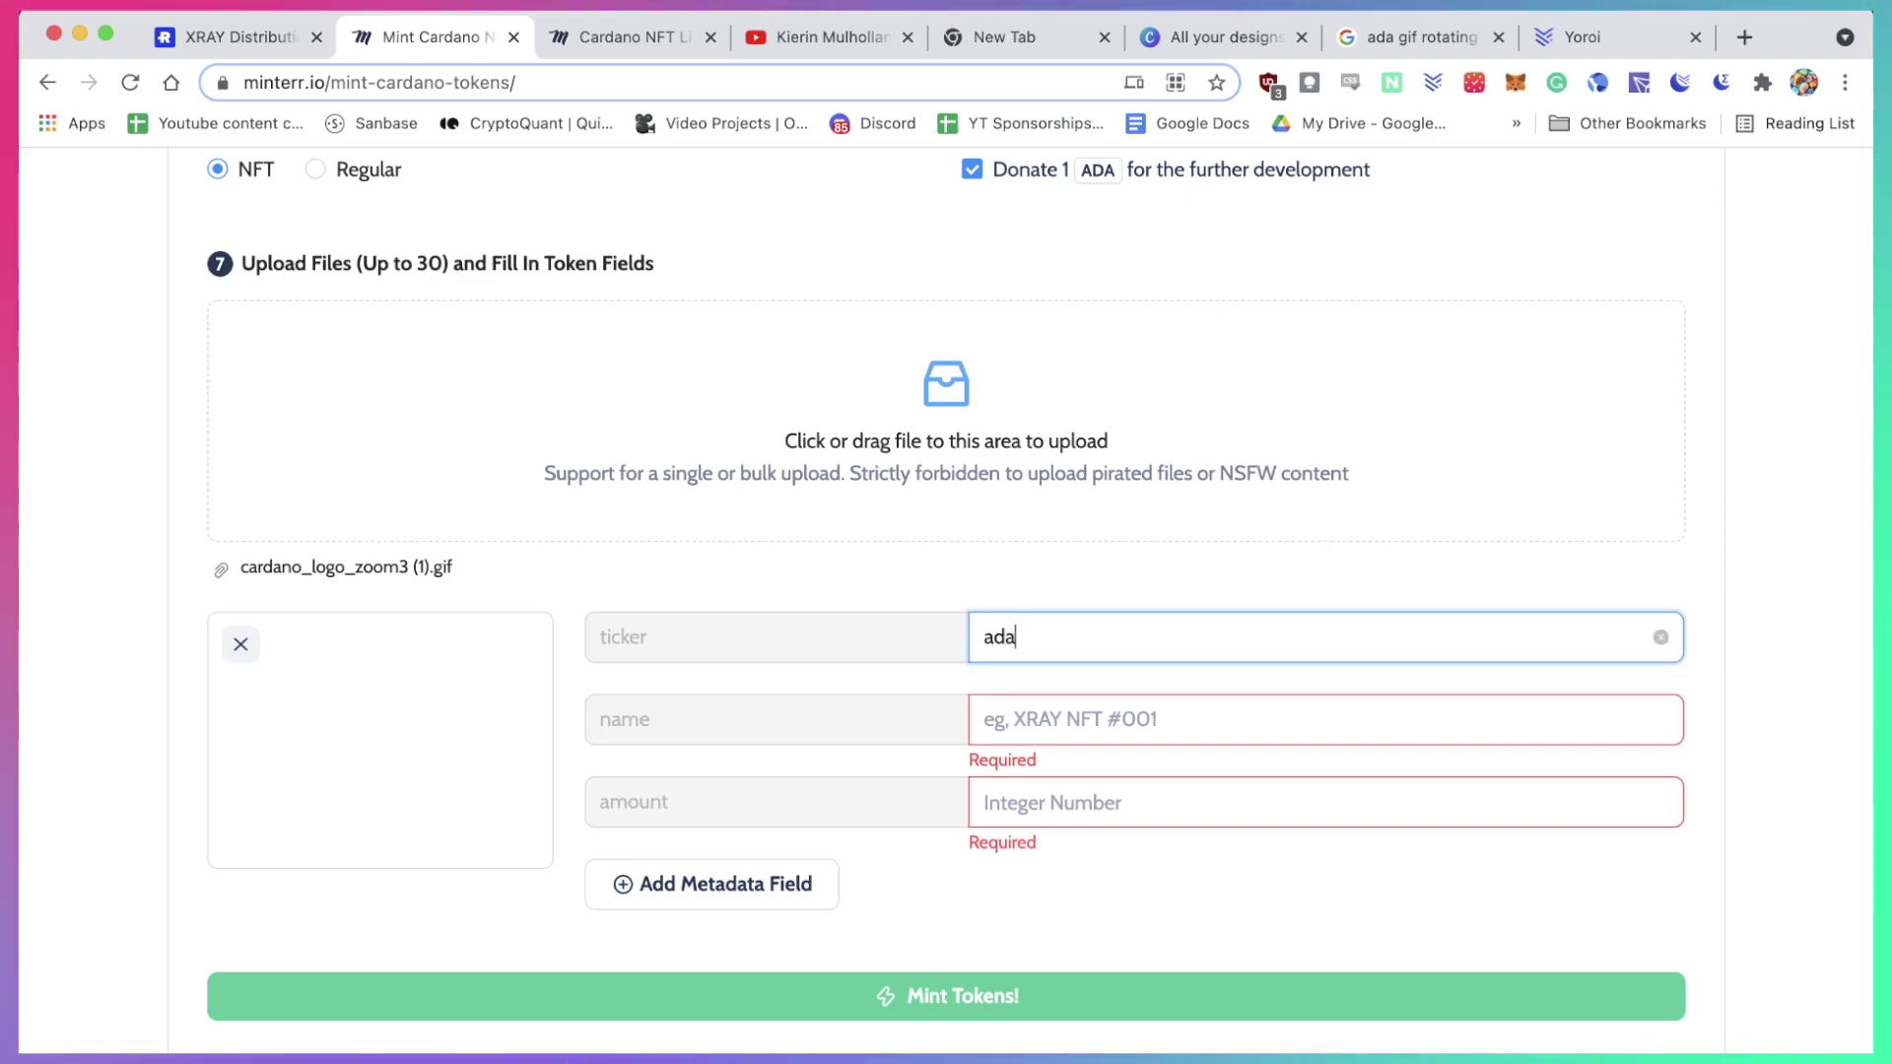
{"action": "type", "text": "_future"}
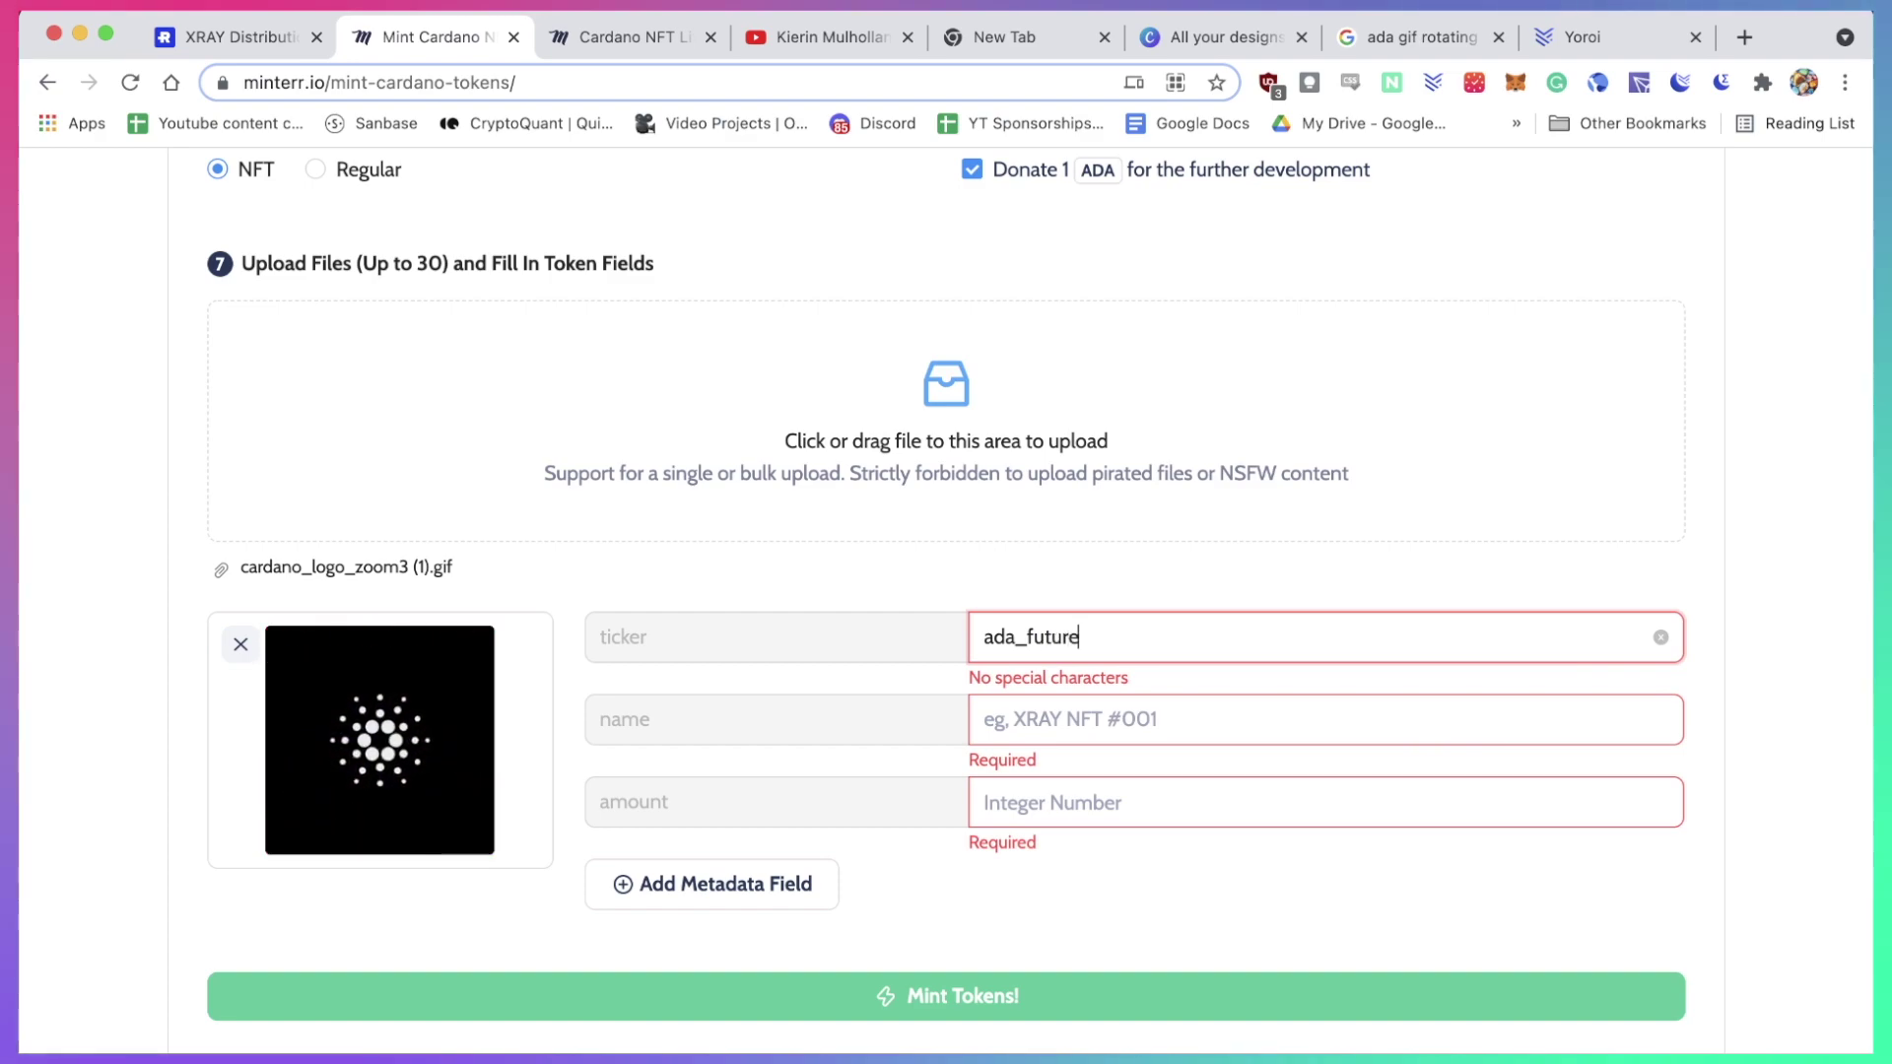
{"action": "left_click", "coordinate": [985, 720]}
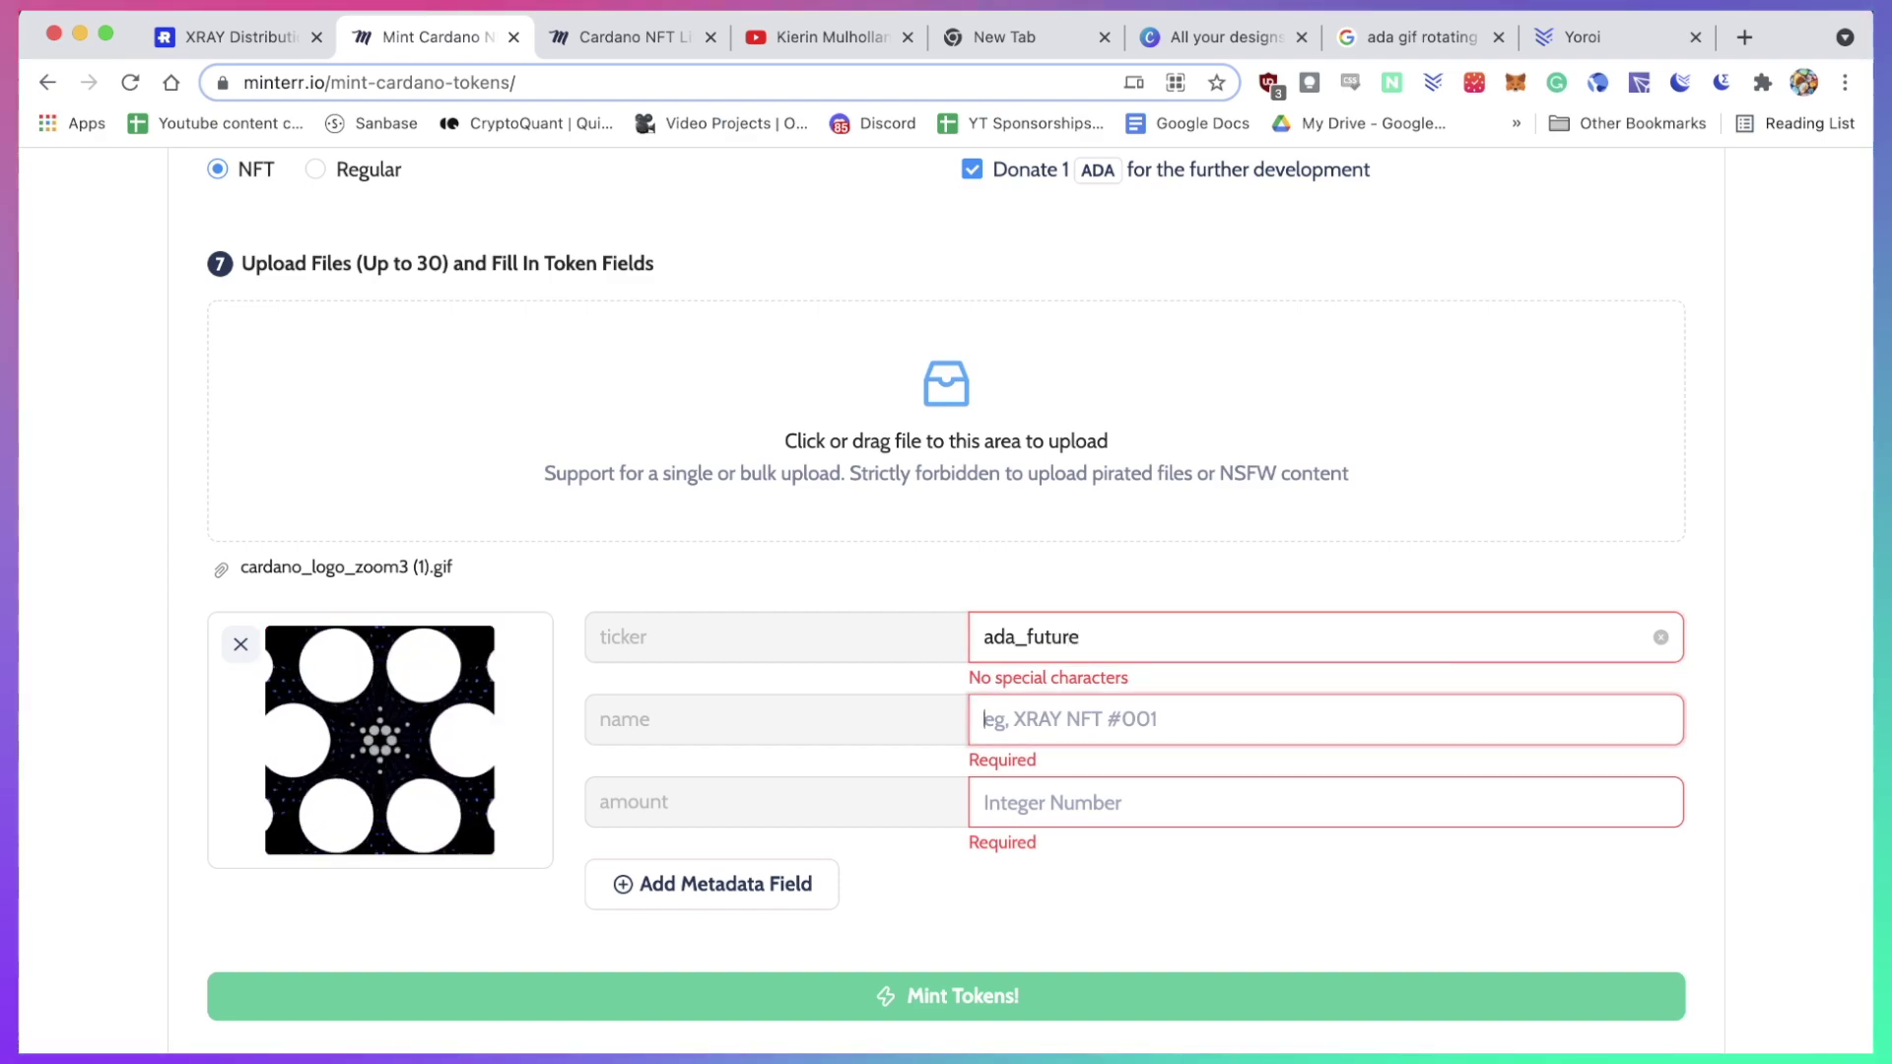
{"action": "left_click", "coordinate": [1023, 635]}
{"action": "key", "text": "BackSpace"}
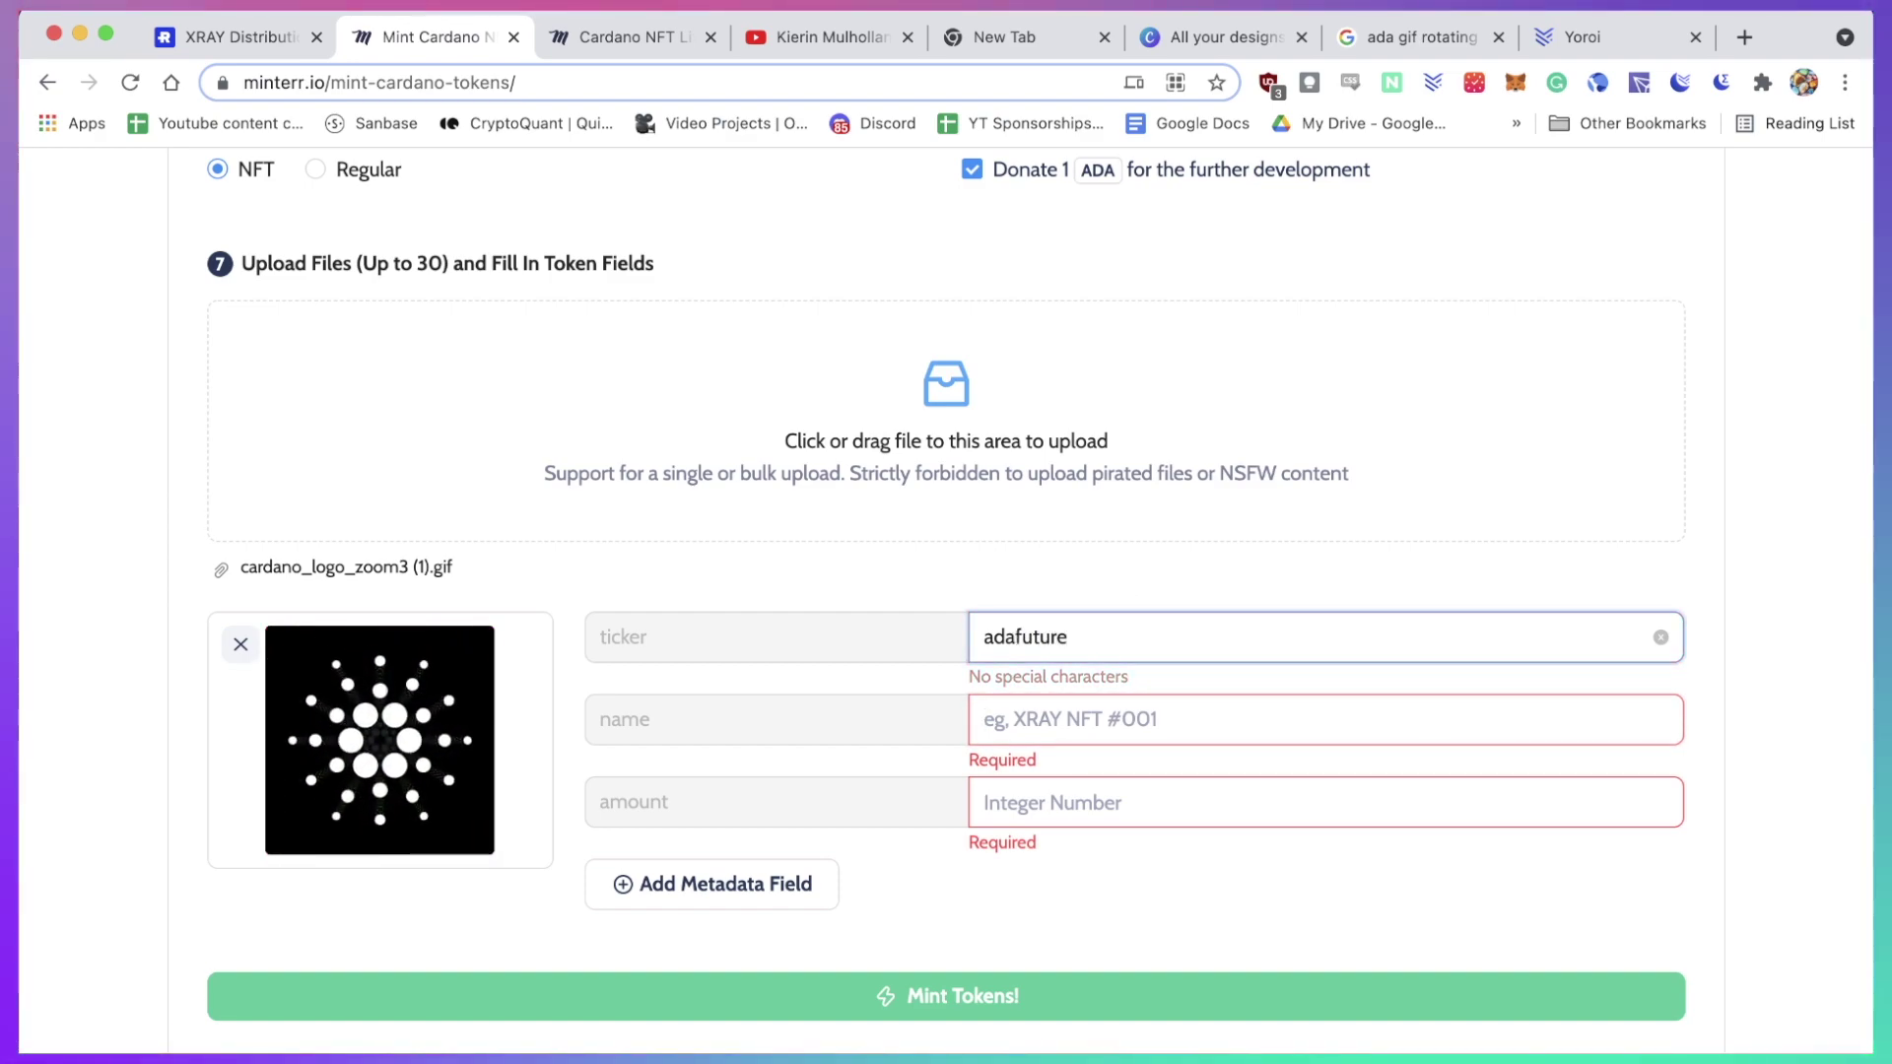
- Enter adafuture as the token name and 10 as the amount to mint
{"action": "left_click", "coordinate": [1101, 717]}
{"action": "type", "text": "ad"}
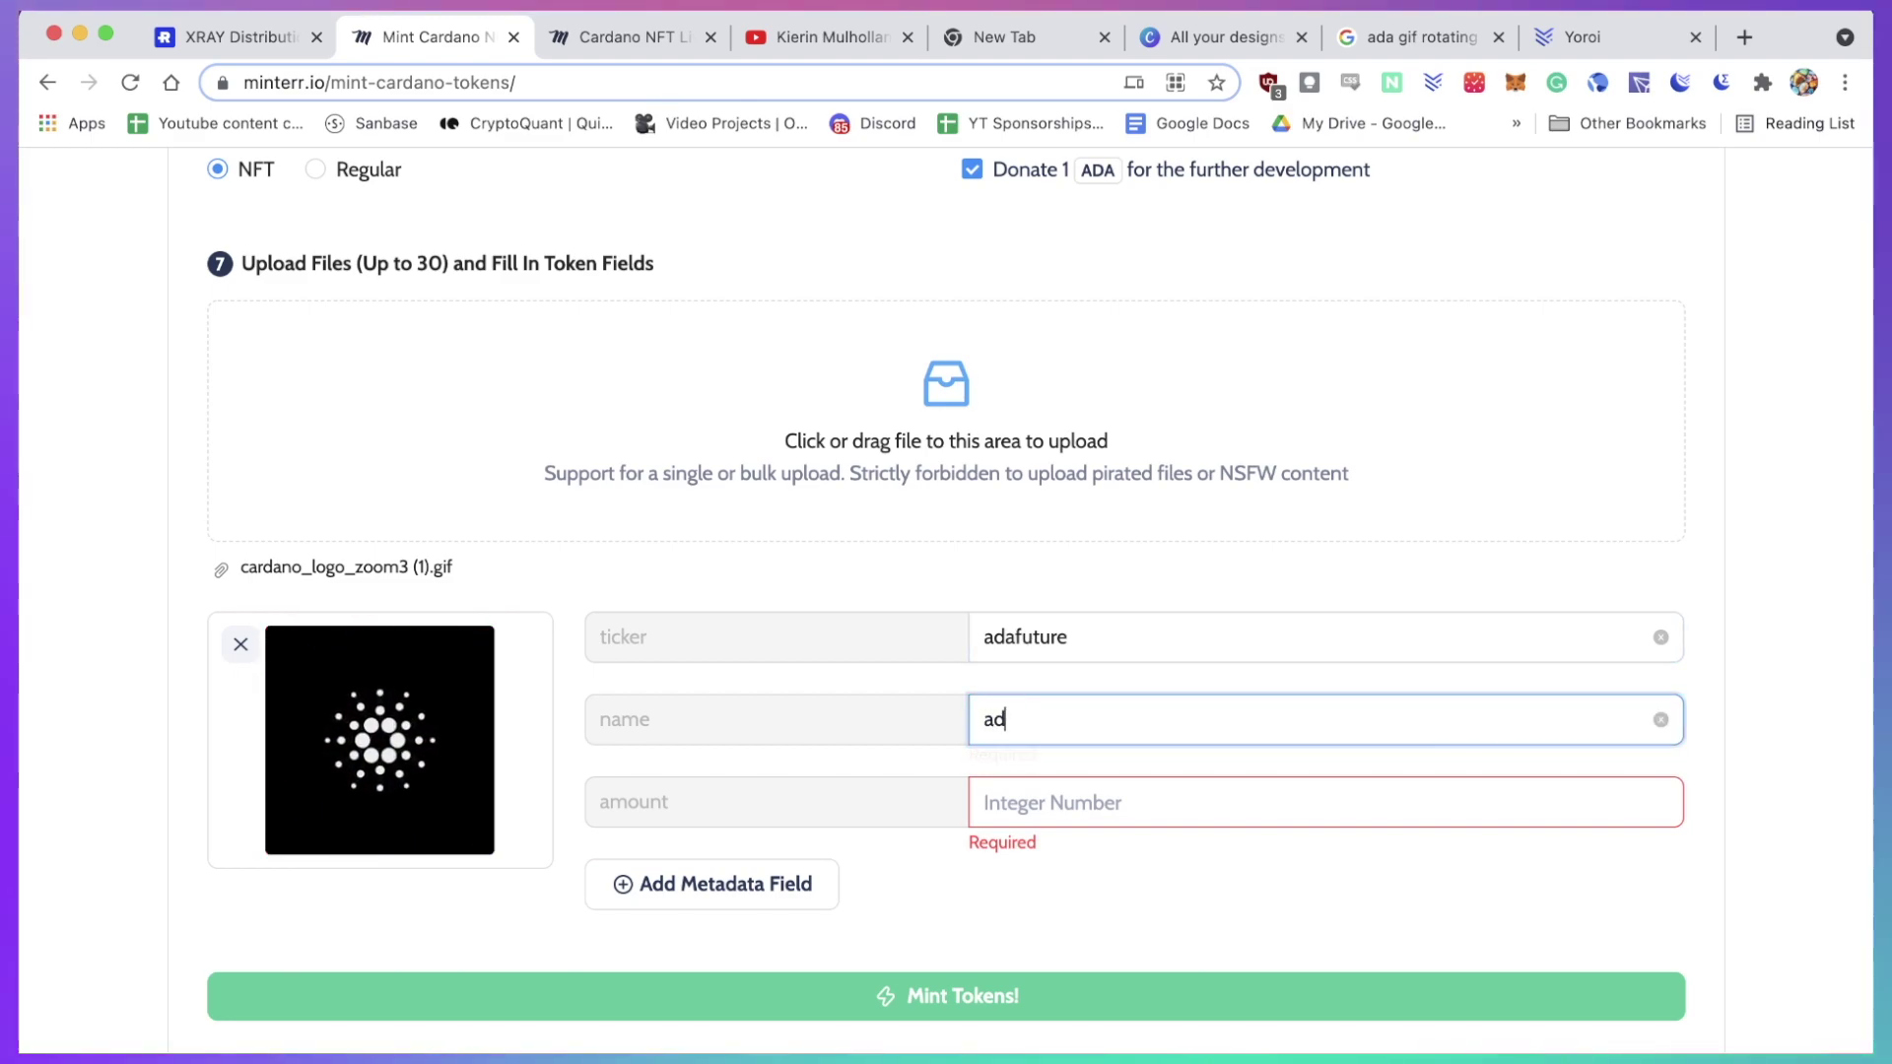
{"action": "type", "text": "afuture"}
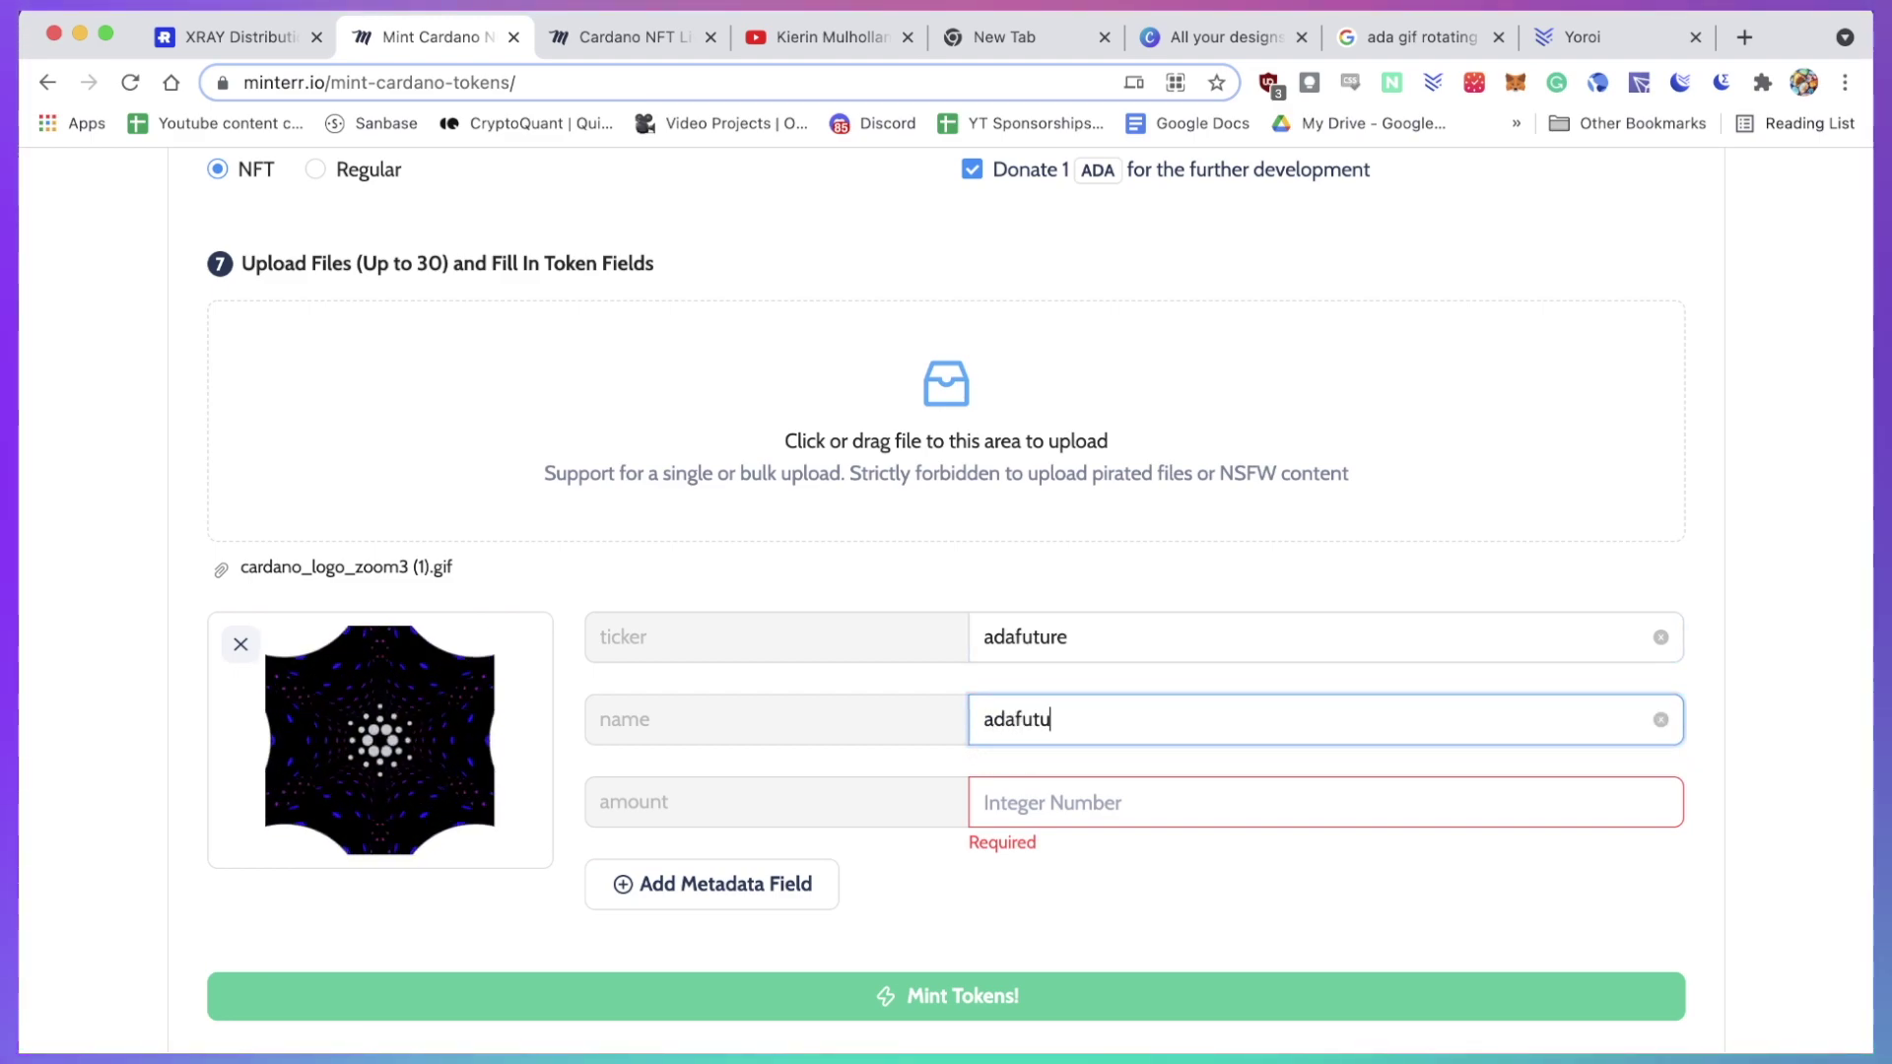
{"action": "left_click", "coordinate": [1114, 806]}
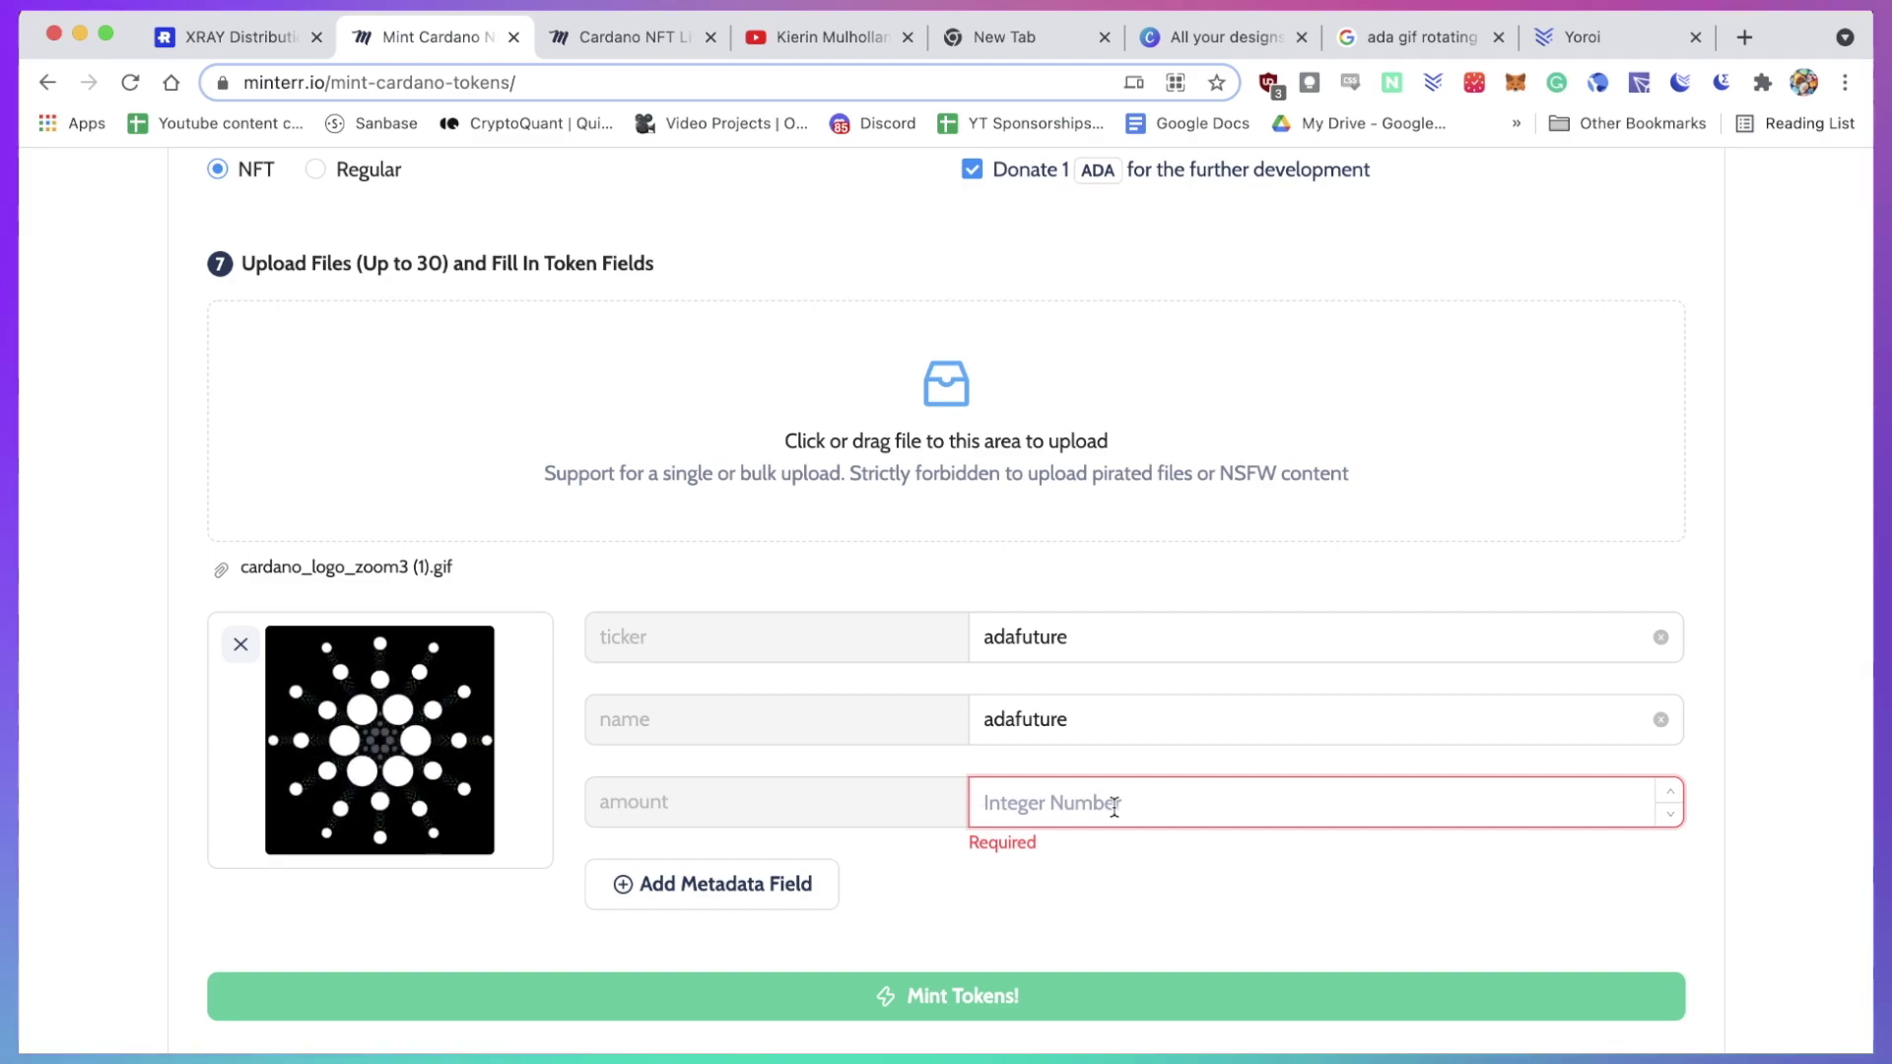
{"action": "type", "text": "10"}
{"action": "left_click", "coordinate": [1105, 881]}
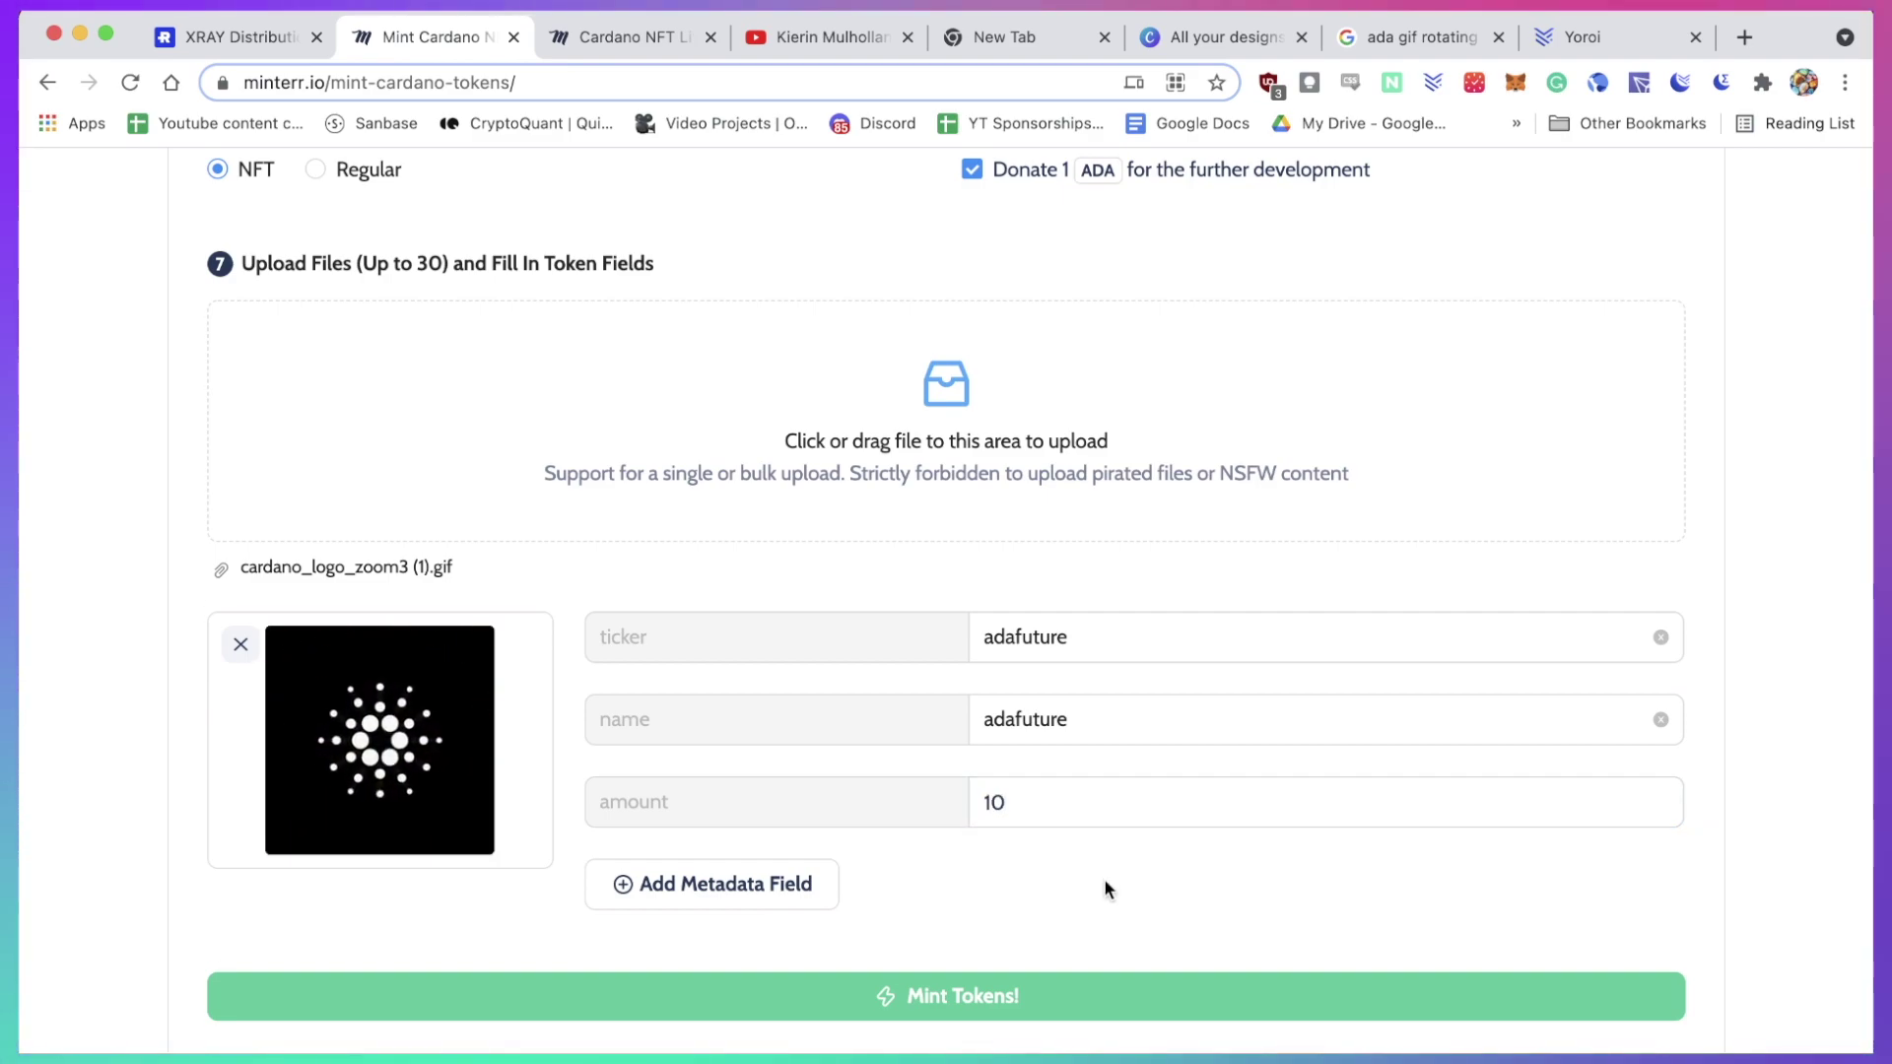
{"action": "left_click", "coordinate": [1104, 803]}
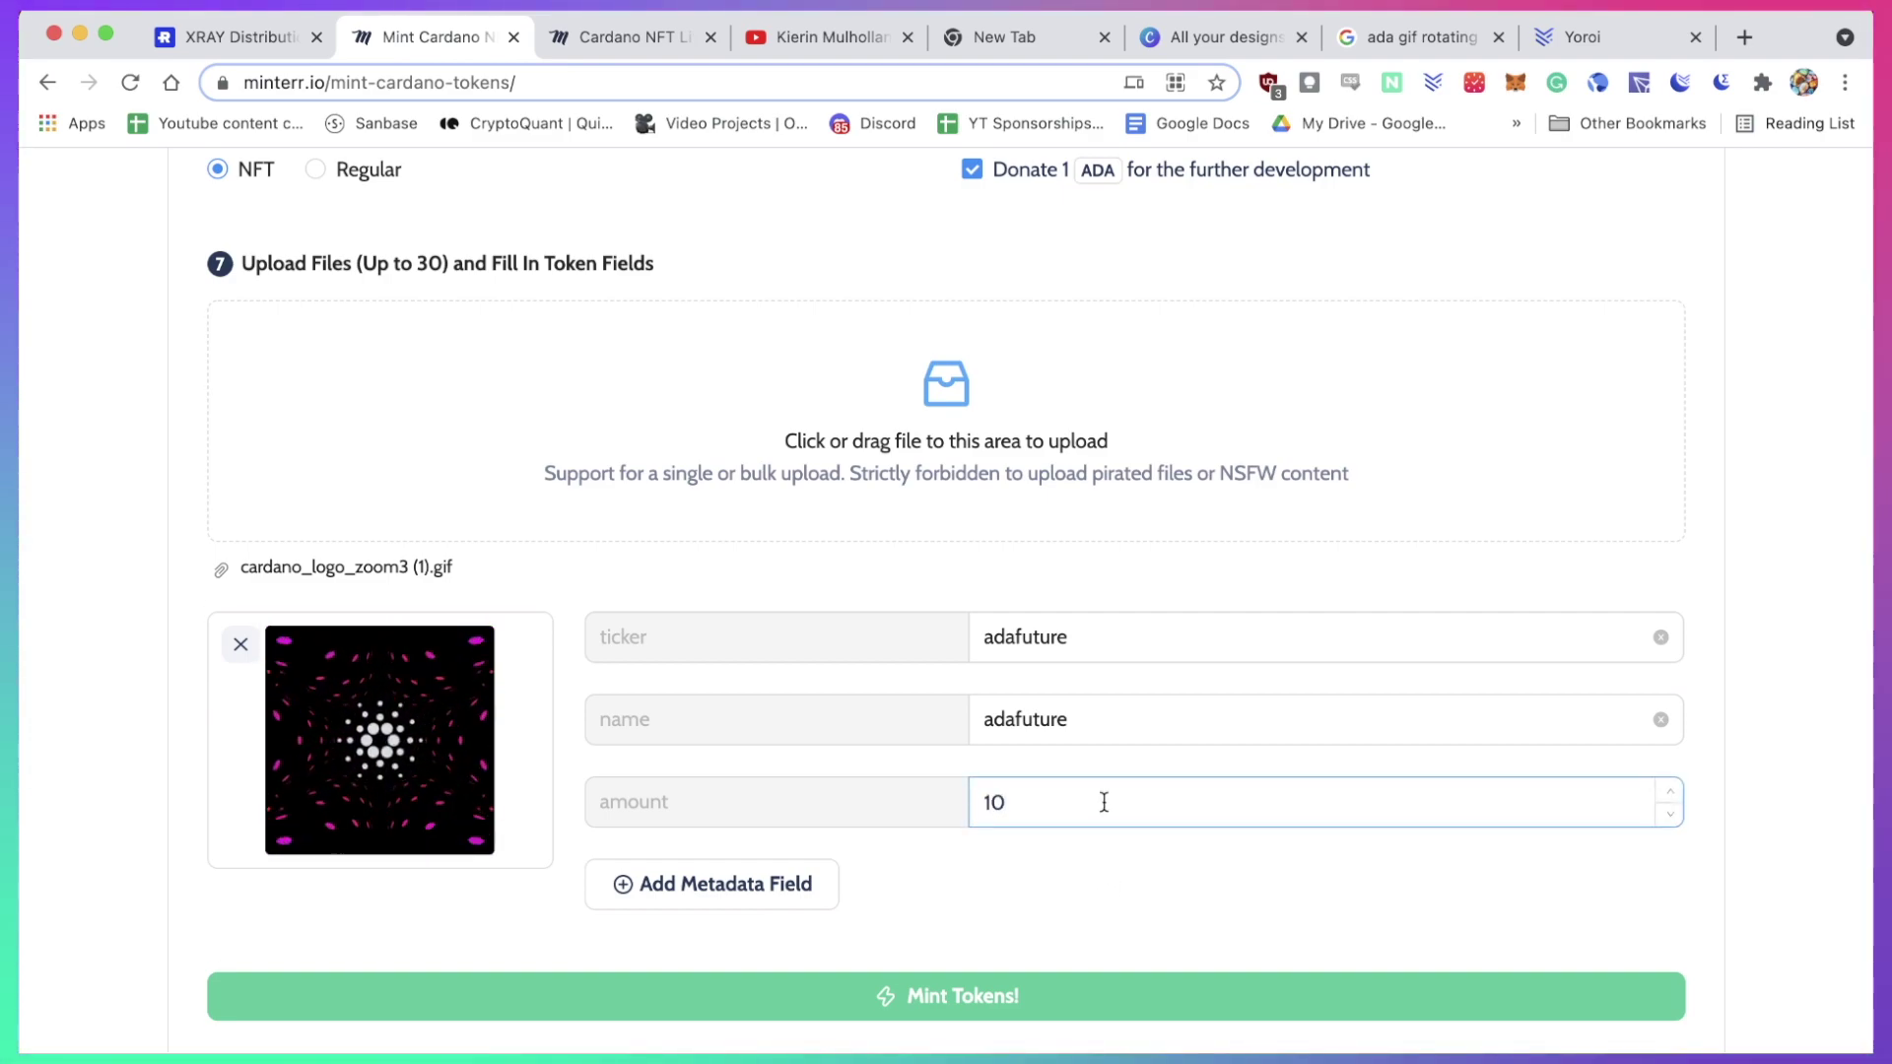
{"action": "left_click", "coordinate": [1111, 772]}
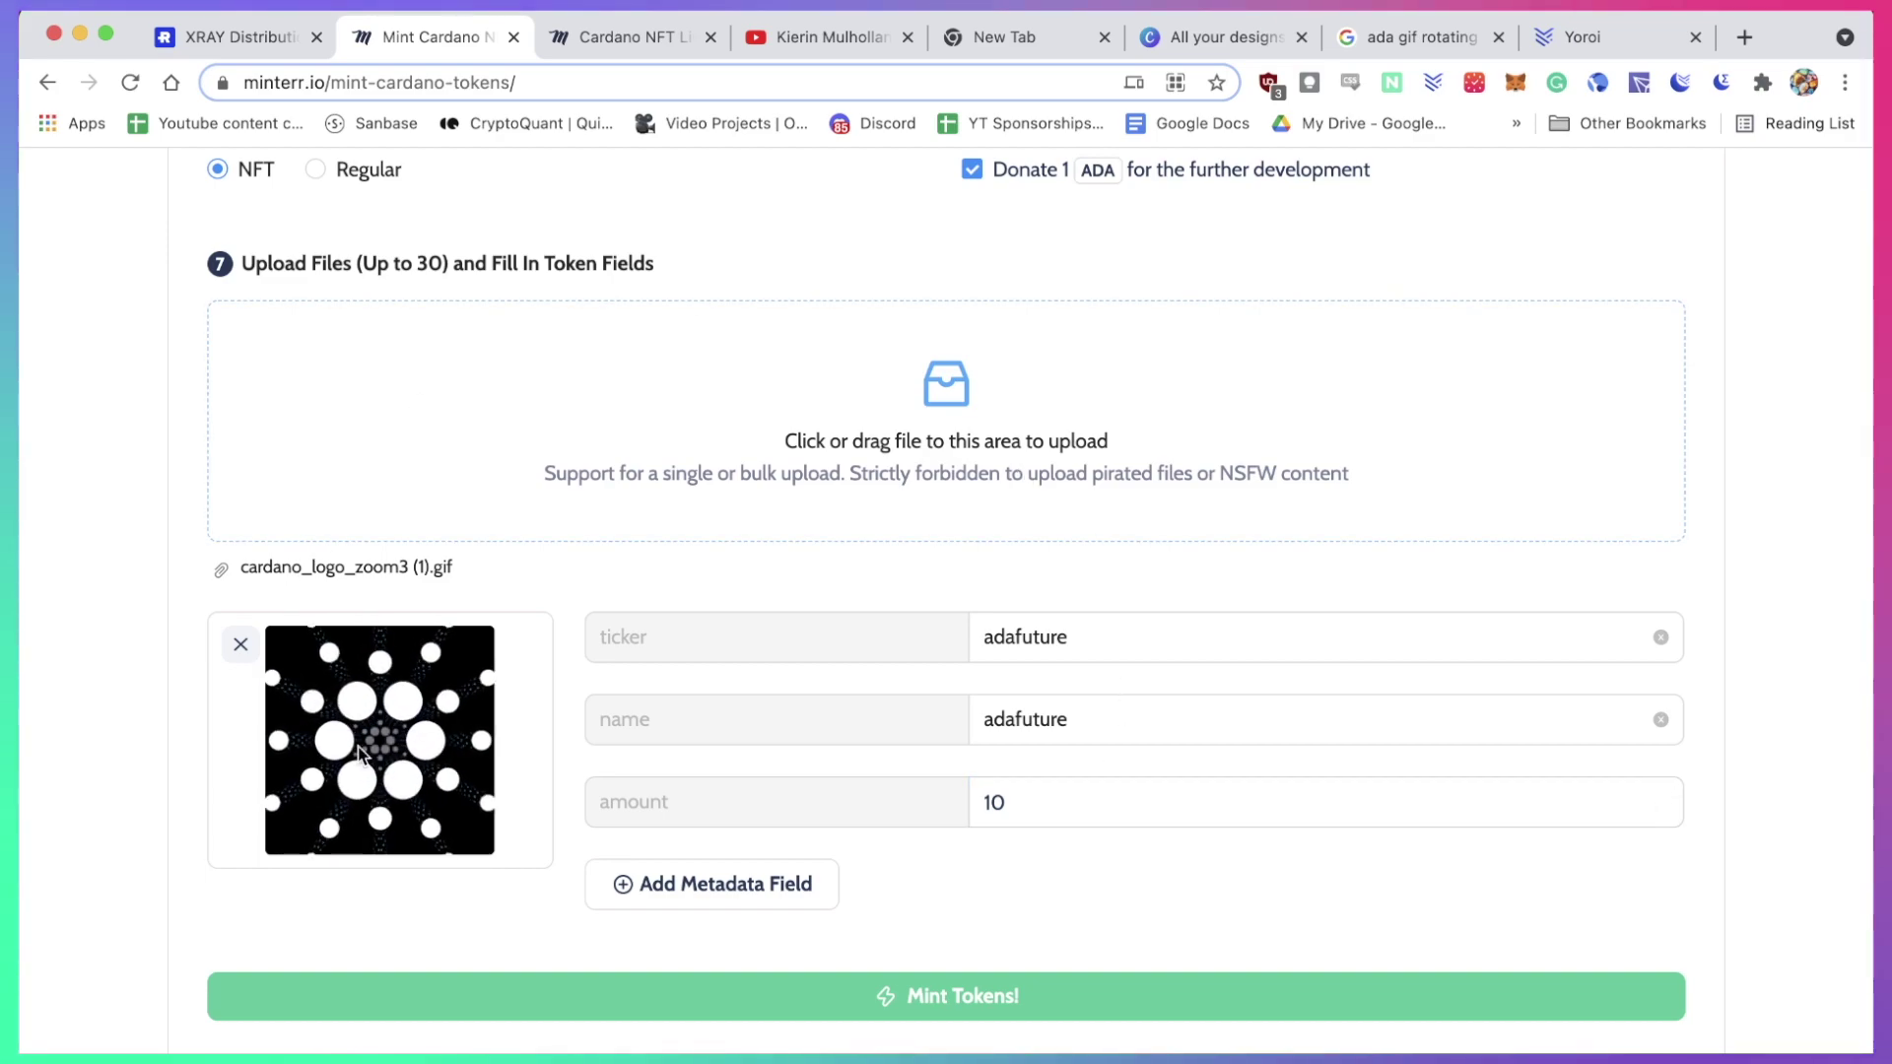
{"action": "scroll", "coordinate": [1159, 763], "scroll_direction": "down", "scroll_amount": 3}
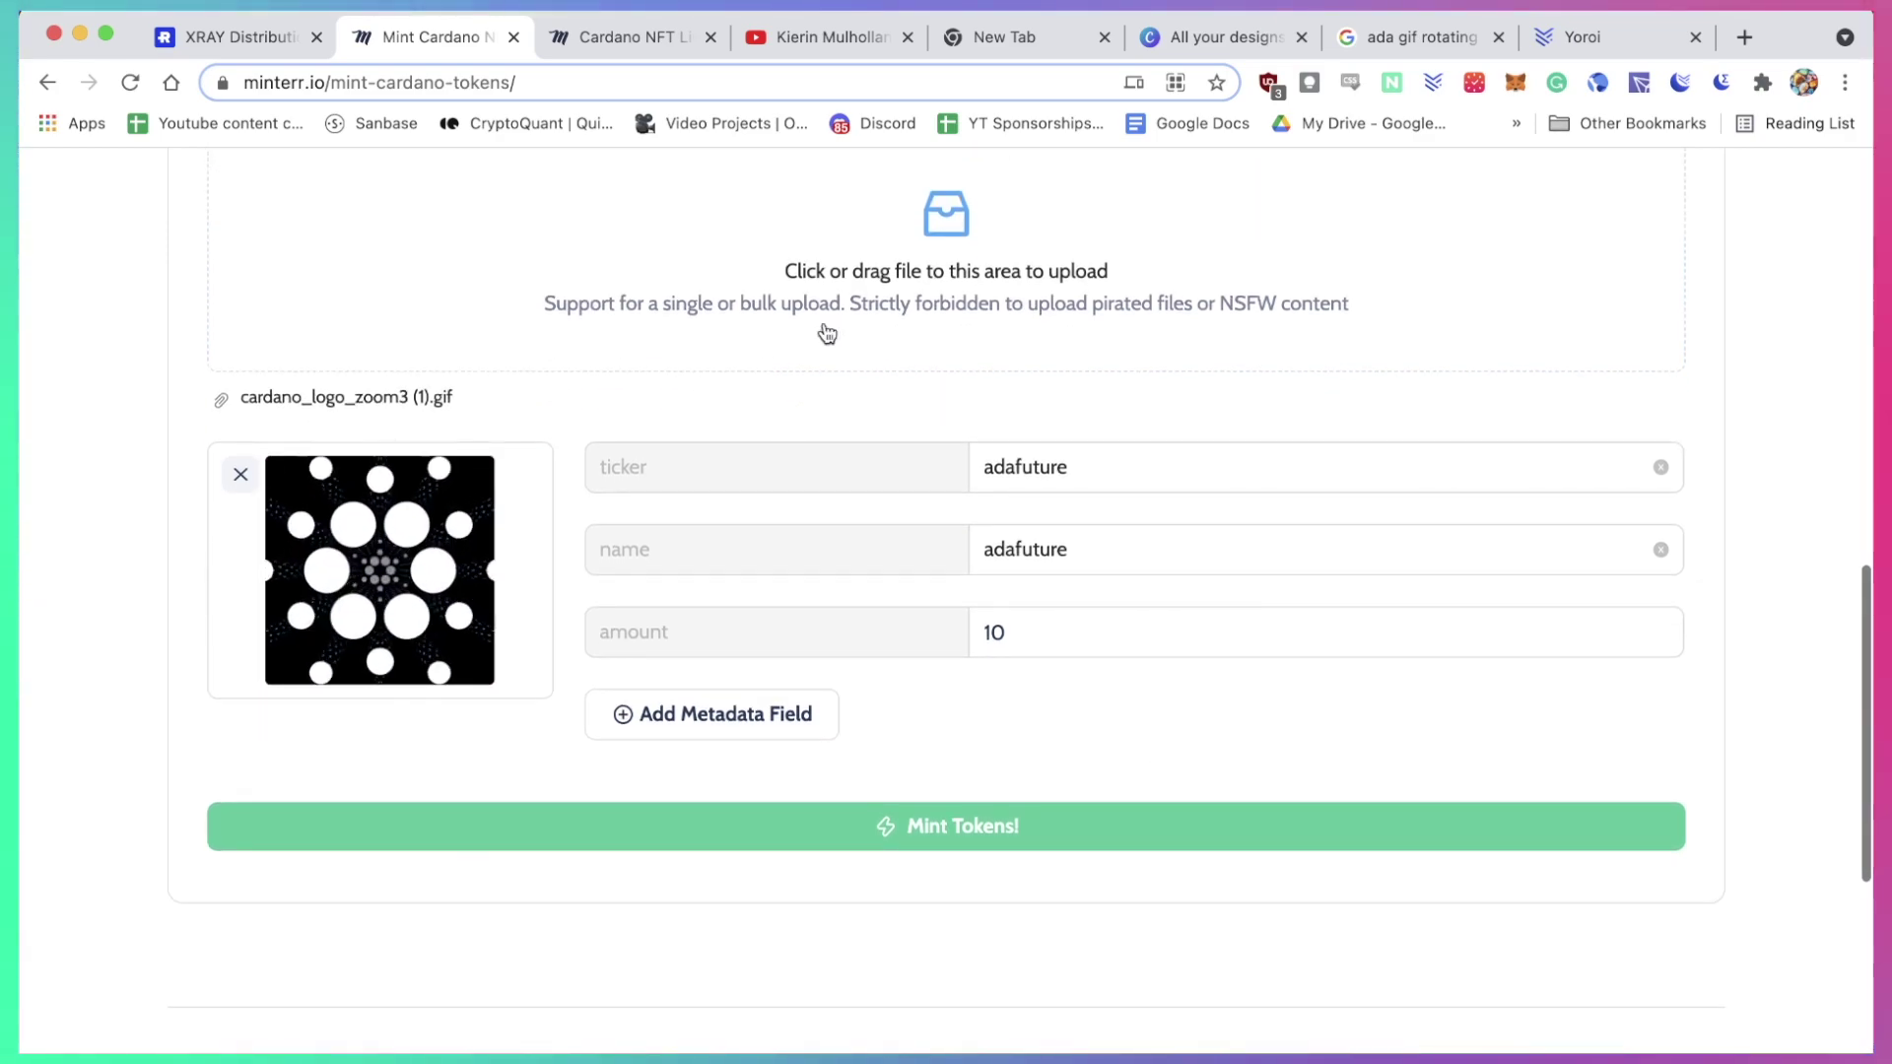
- Mint the adafuture tokens, confirming the mint in the modal
{"action": "left_click", "coordinate": [975, 828]}
{"action": "scroll", "coordinate": [973, 850], "scroll_direction": "down", "scroll_amount": 3}
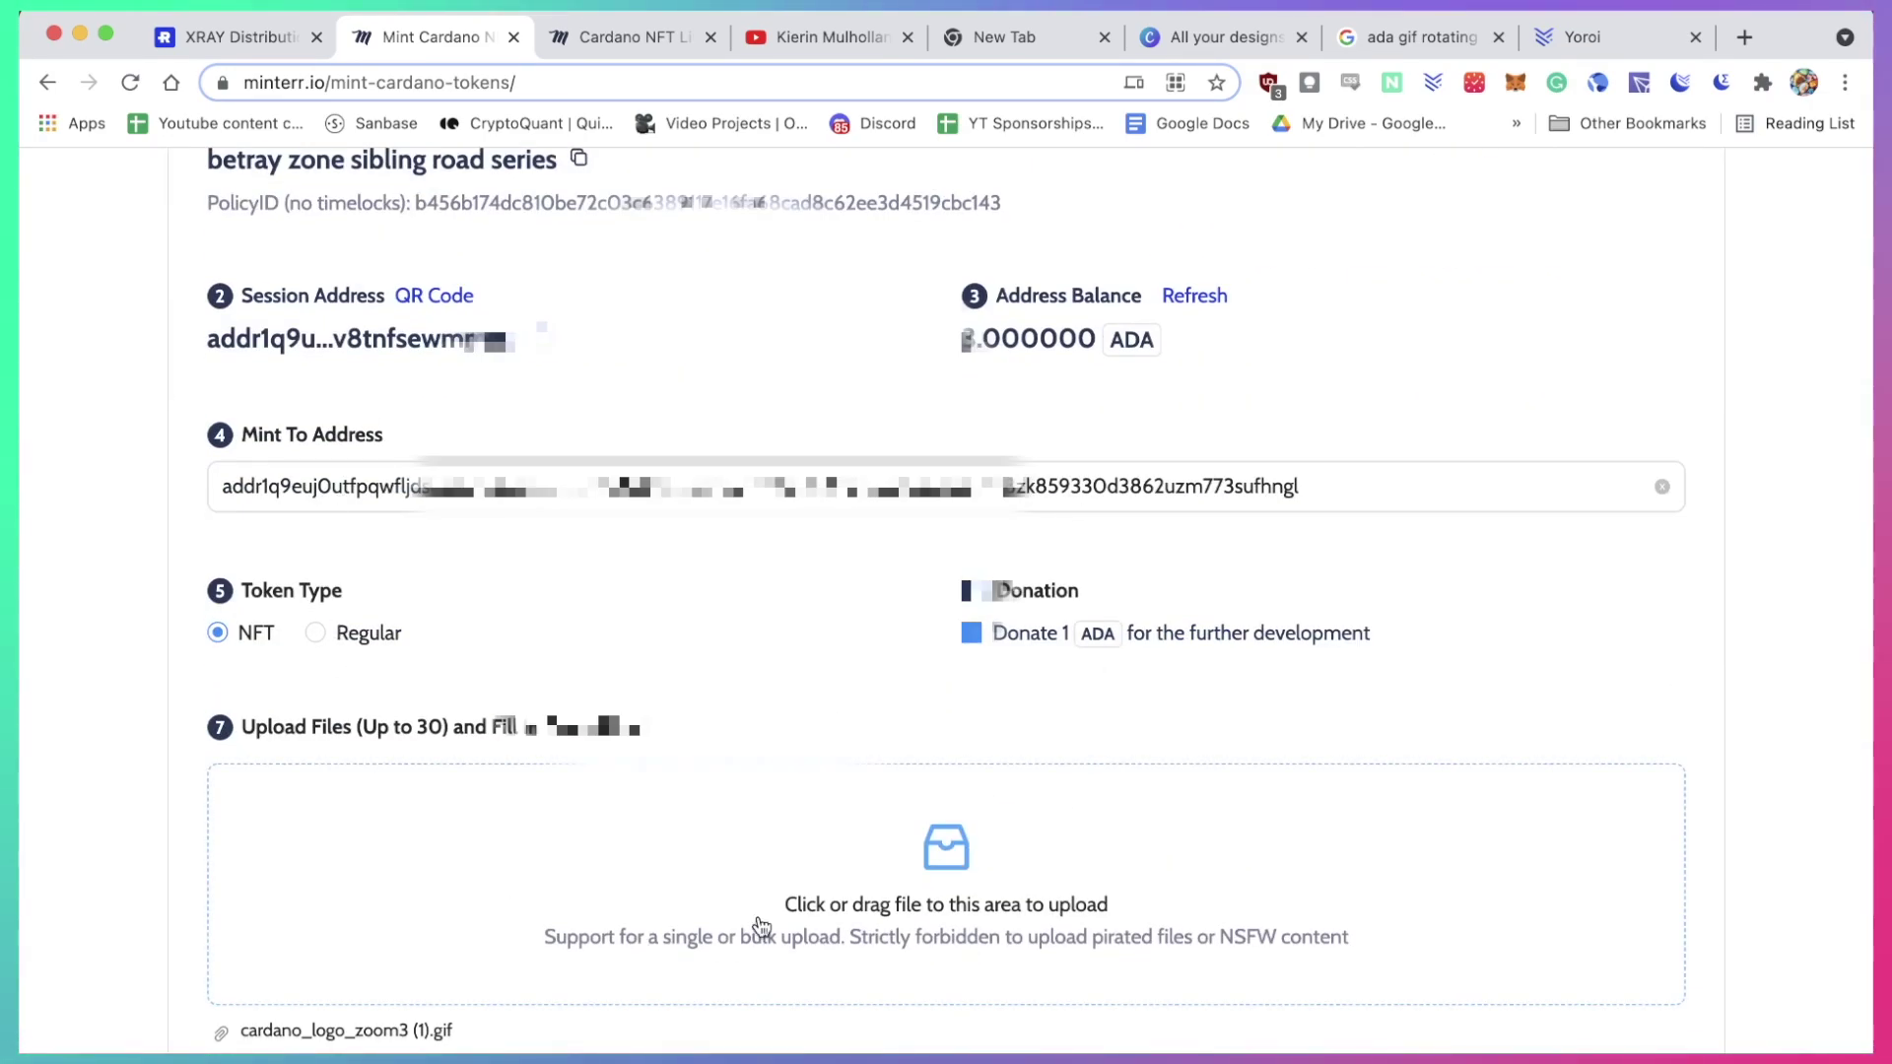
{"action": "scroll", "coordinate": [781, 917], "scroll_direction": "down", "scroll_amount": 10}
{"action": "left_click", "coordinate": [899, 556]}
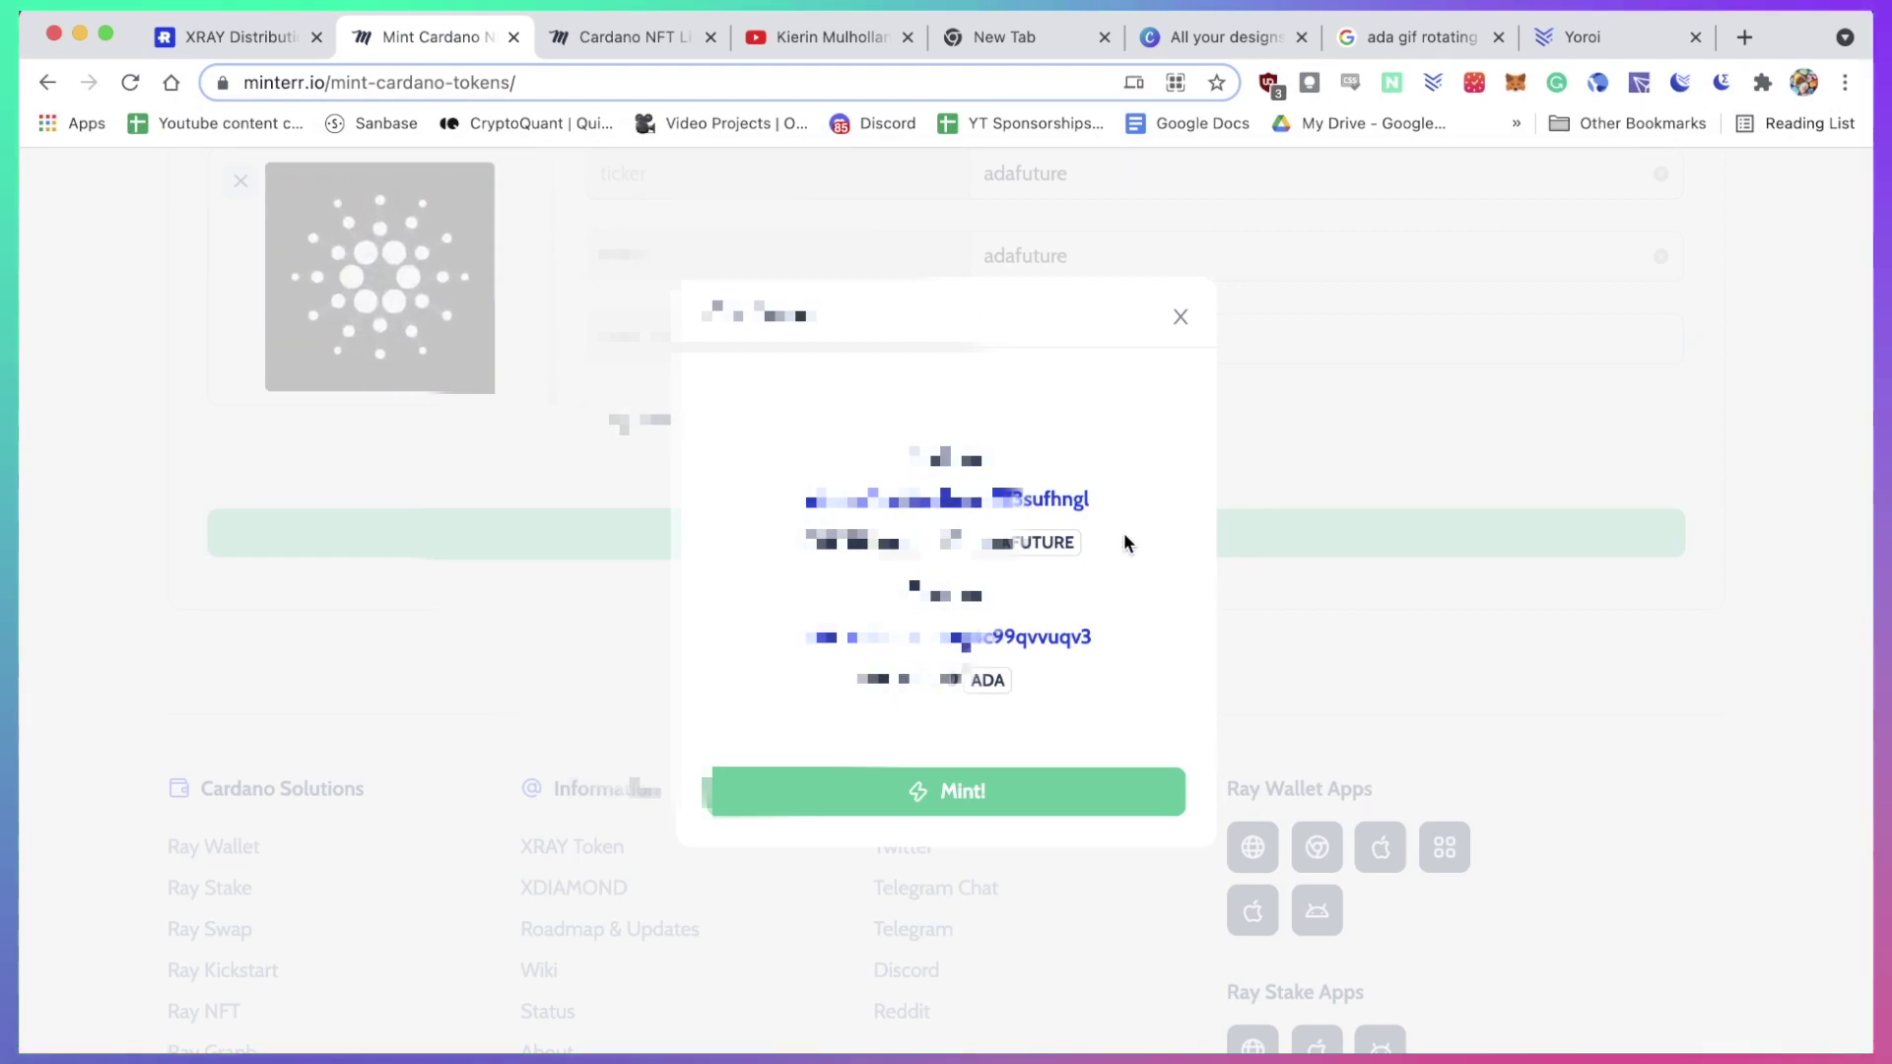
{"action": "left_click", "coordinate": [954, 796]}
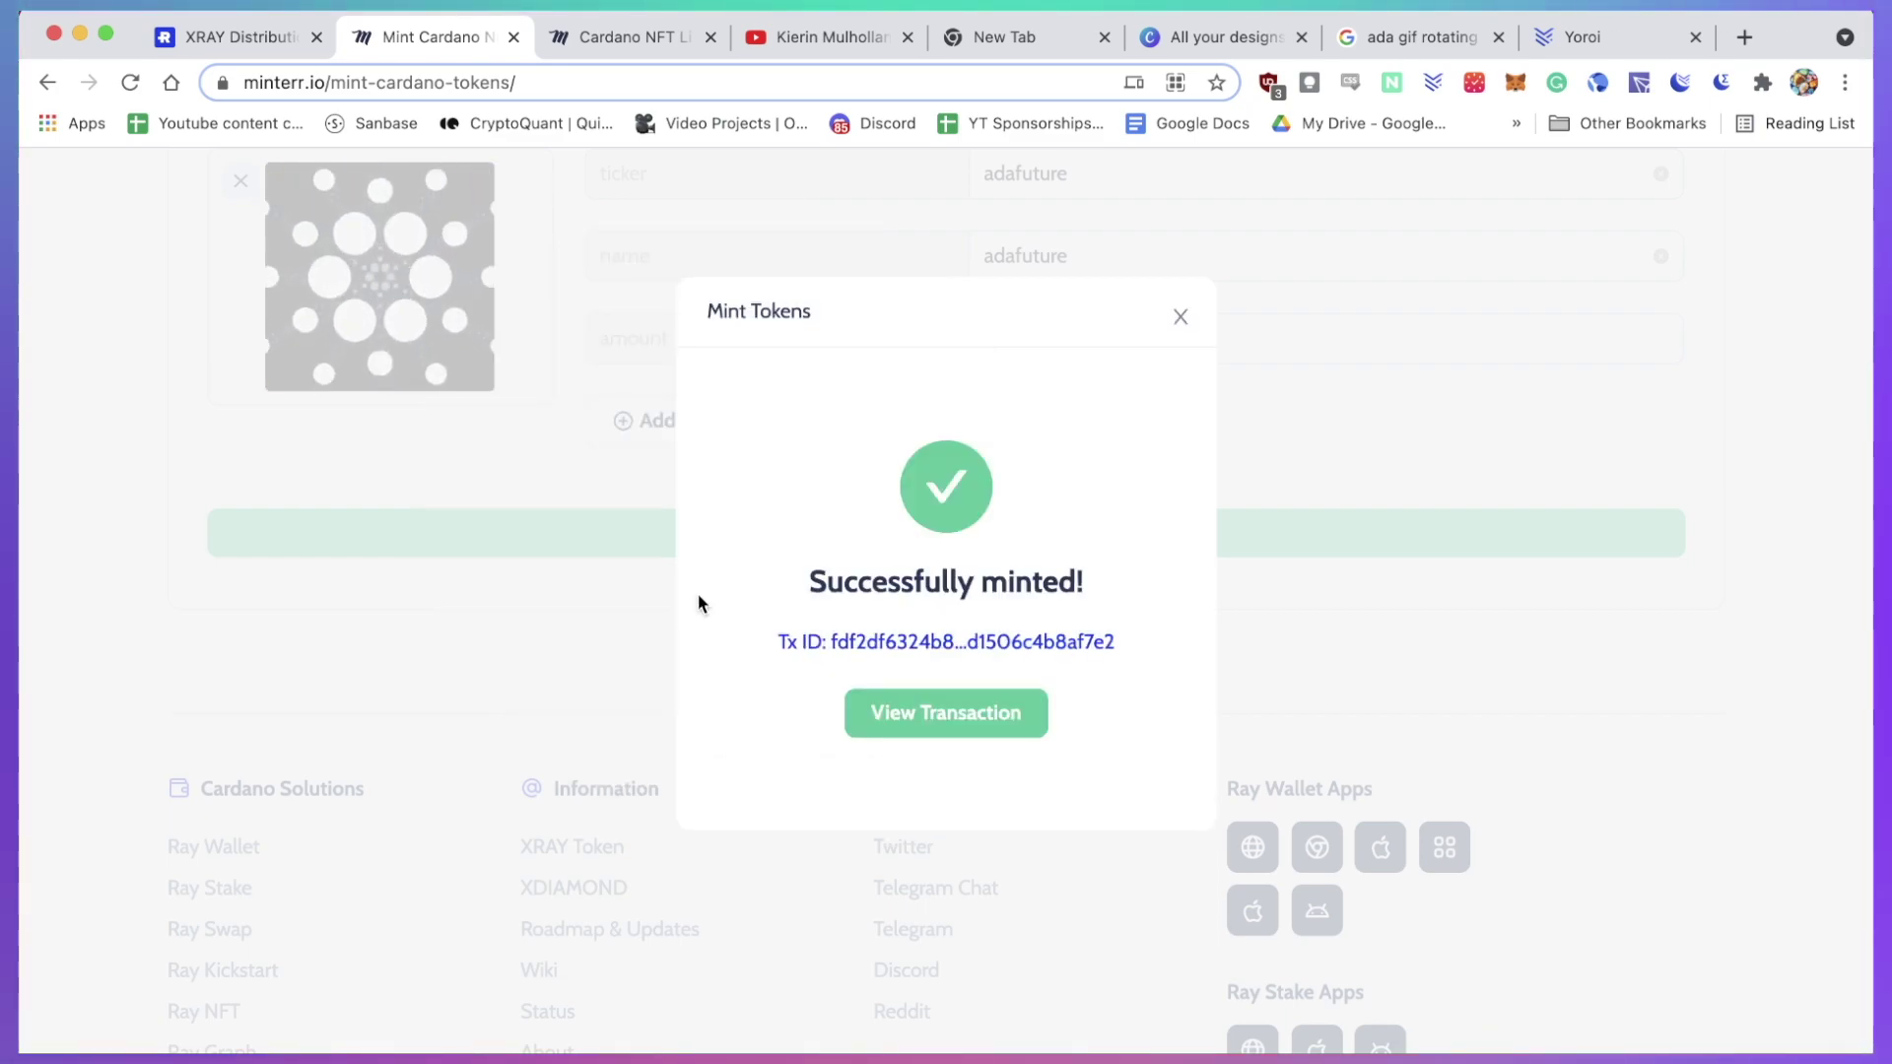
- Copy the minting transaction ID from the success message
{"action": "right_click", "coordinate": [907, 642]}
{"action": "left_click", "coordinate": [759, 684]}
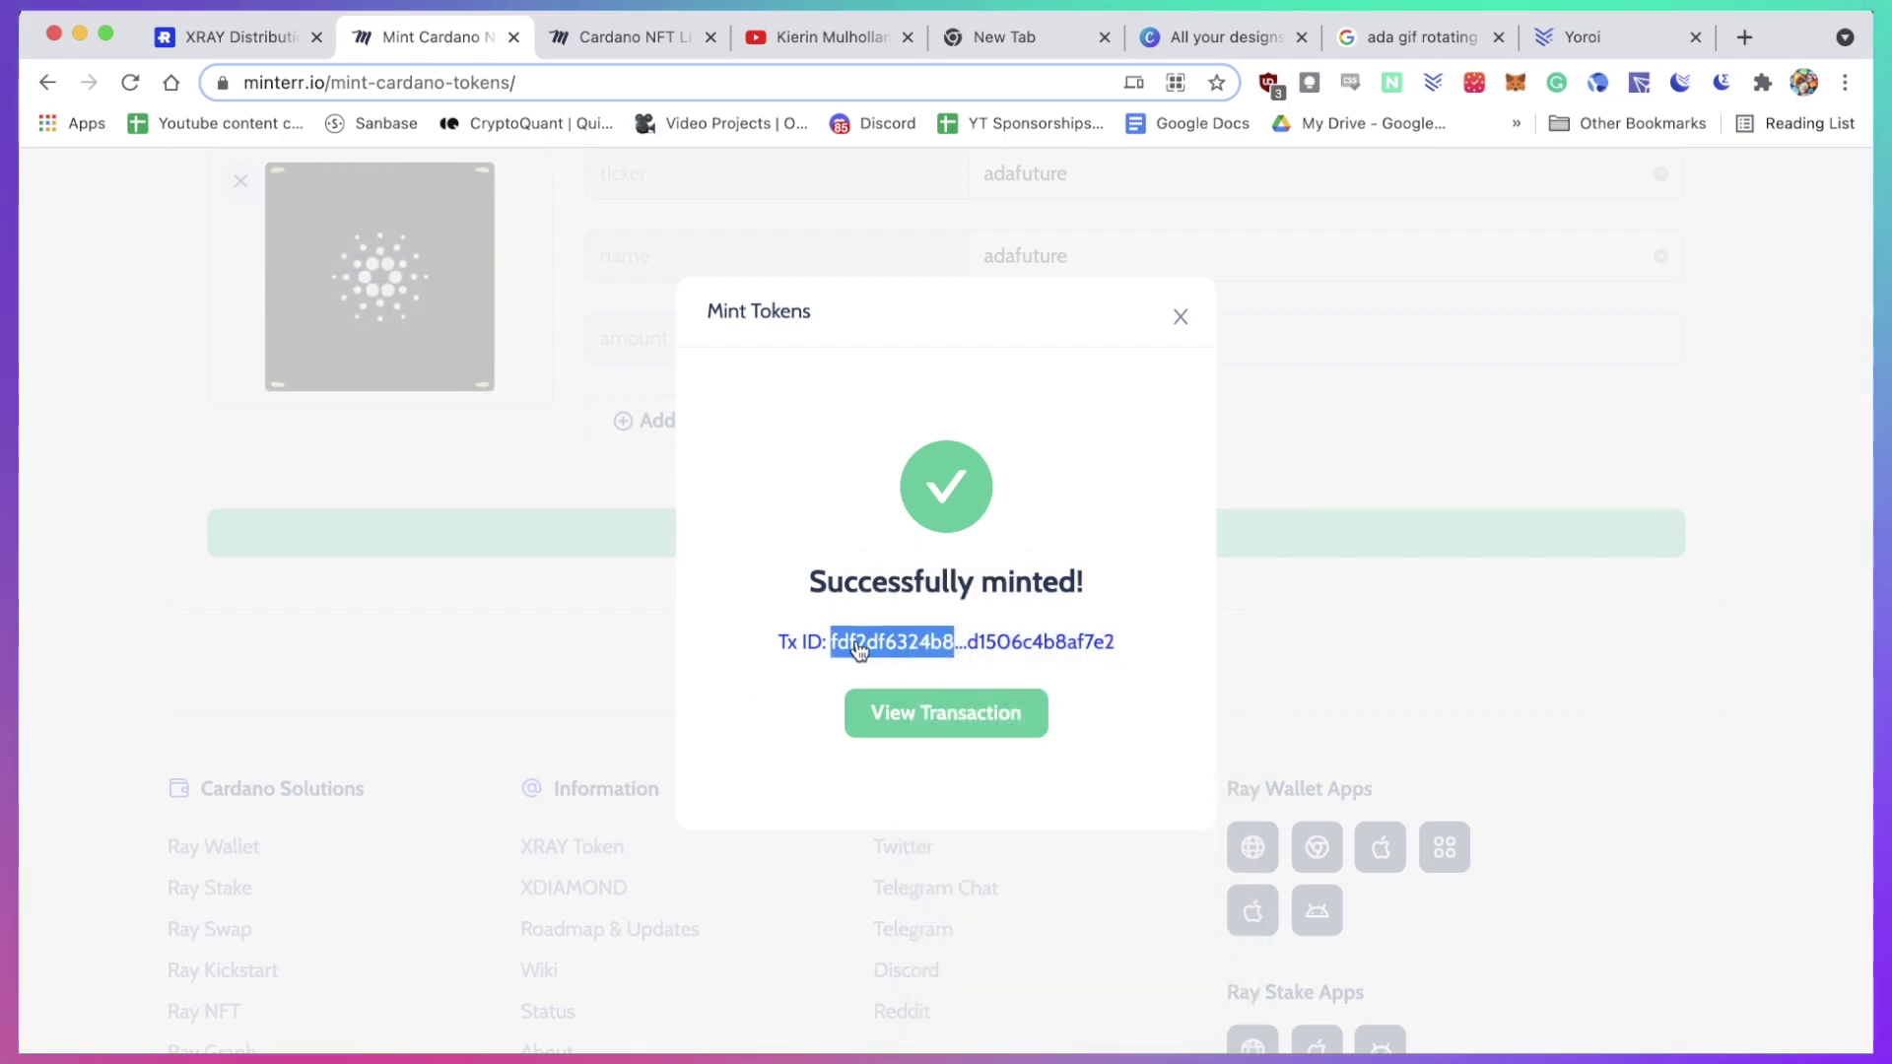
{"action": "left_click", "coordinate": [867, 643]}
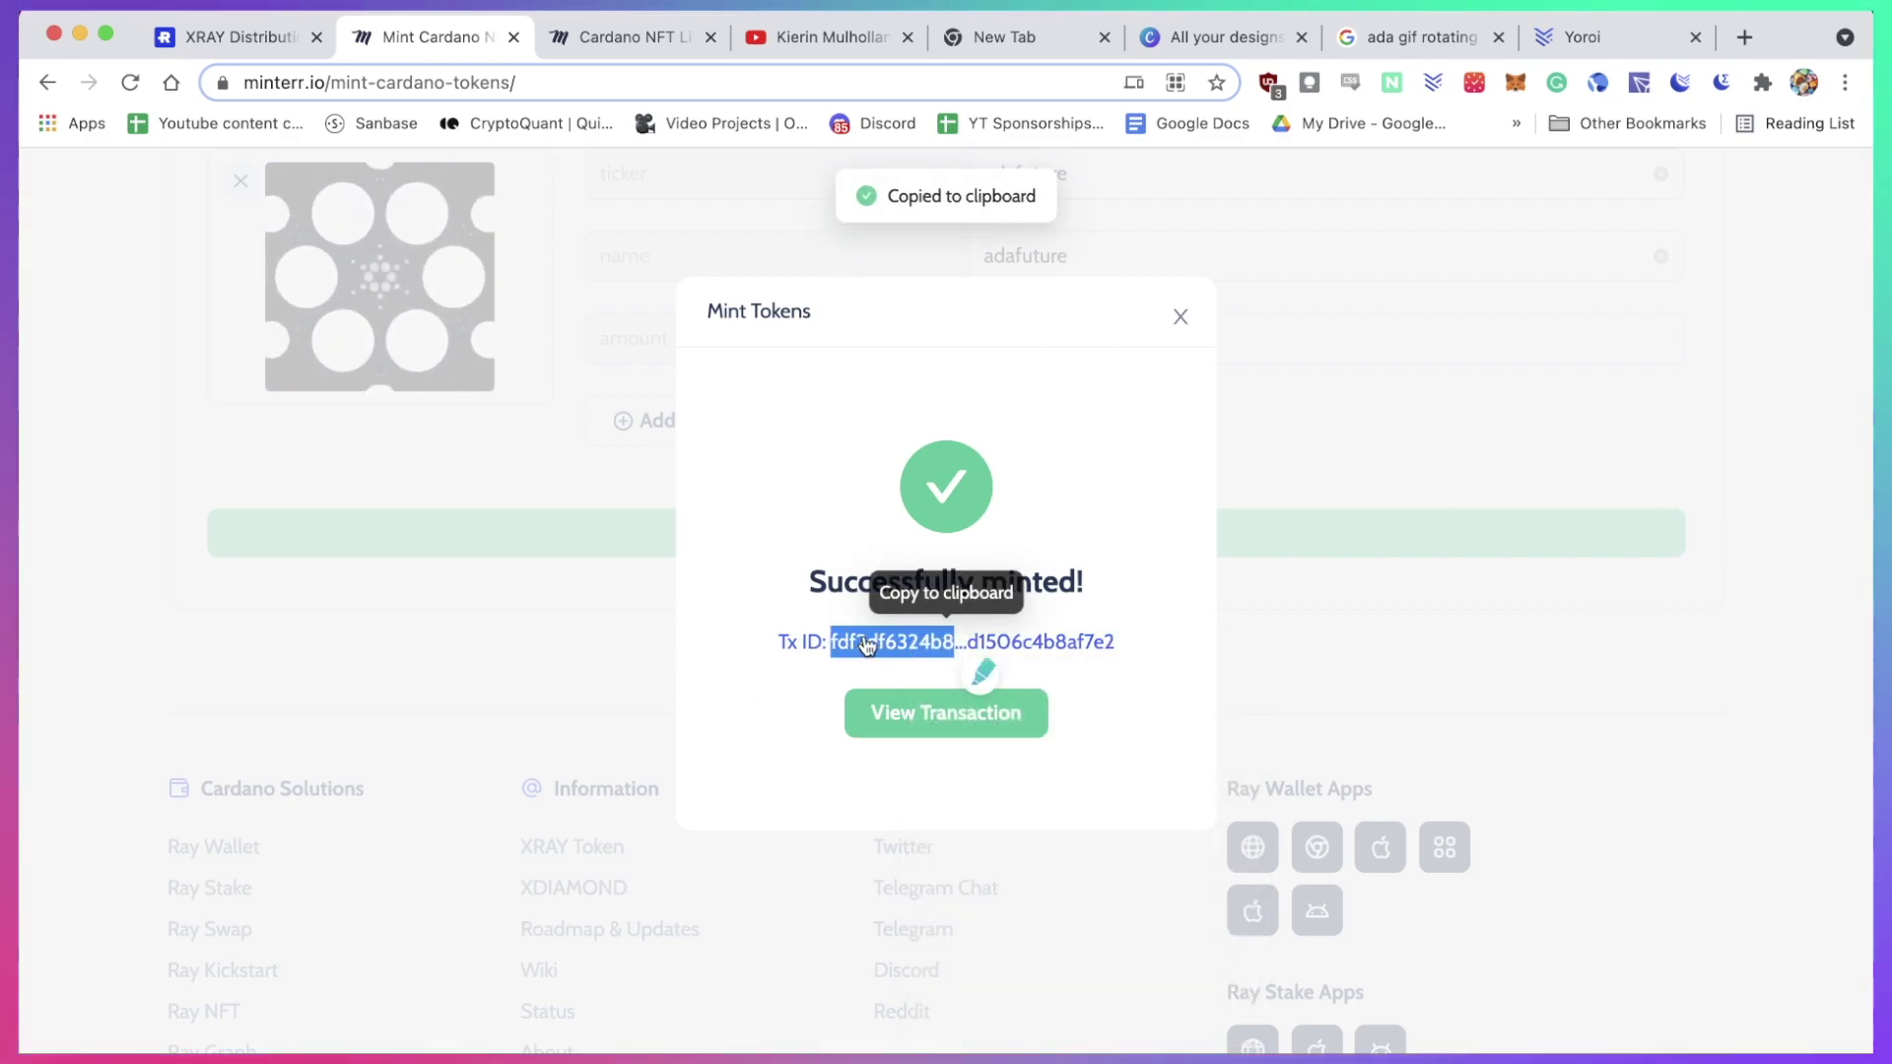
{"action": "right_click", "coordinate": [961, 719]}
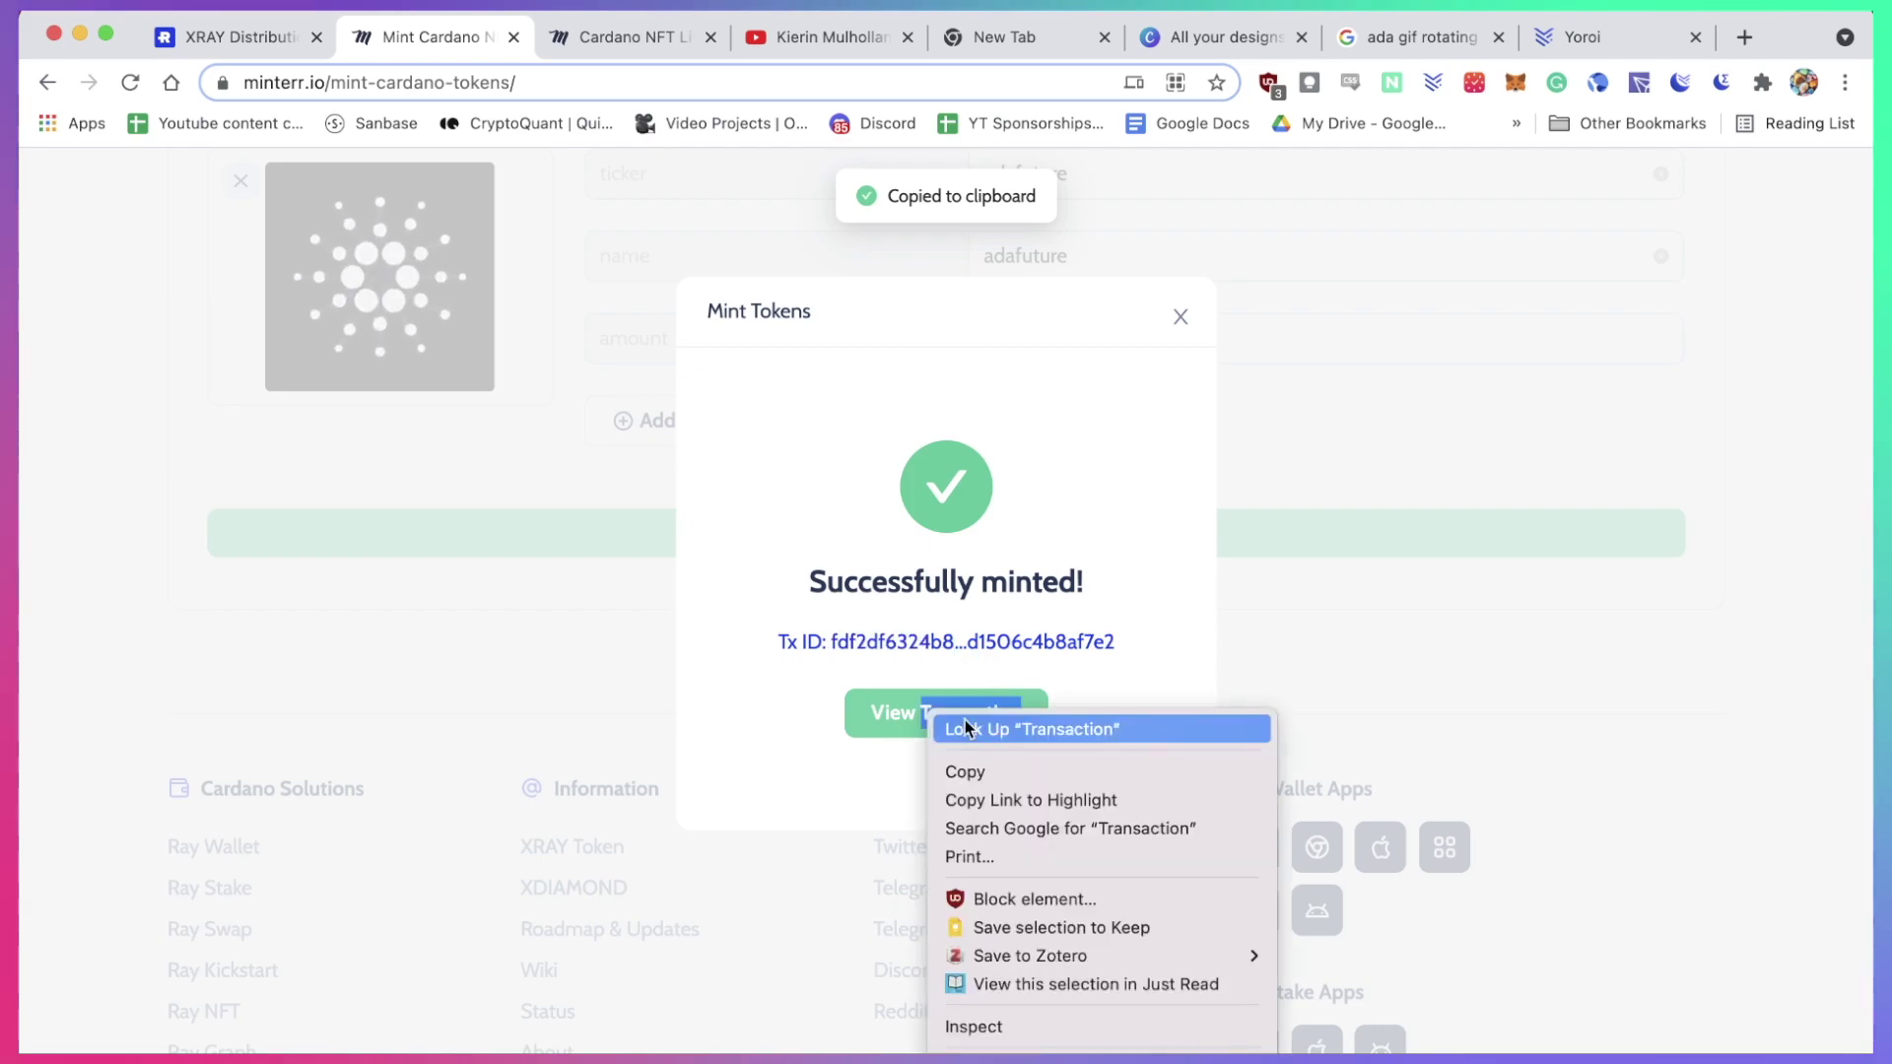
{"action": "left_click", "coordinate": [836, 718]}
- View the minting transaction in the explorer, then the adafuture asset page showing quantity 10
{"action": "left_click", "coordinate": [909, 726]}
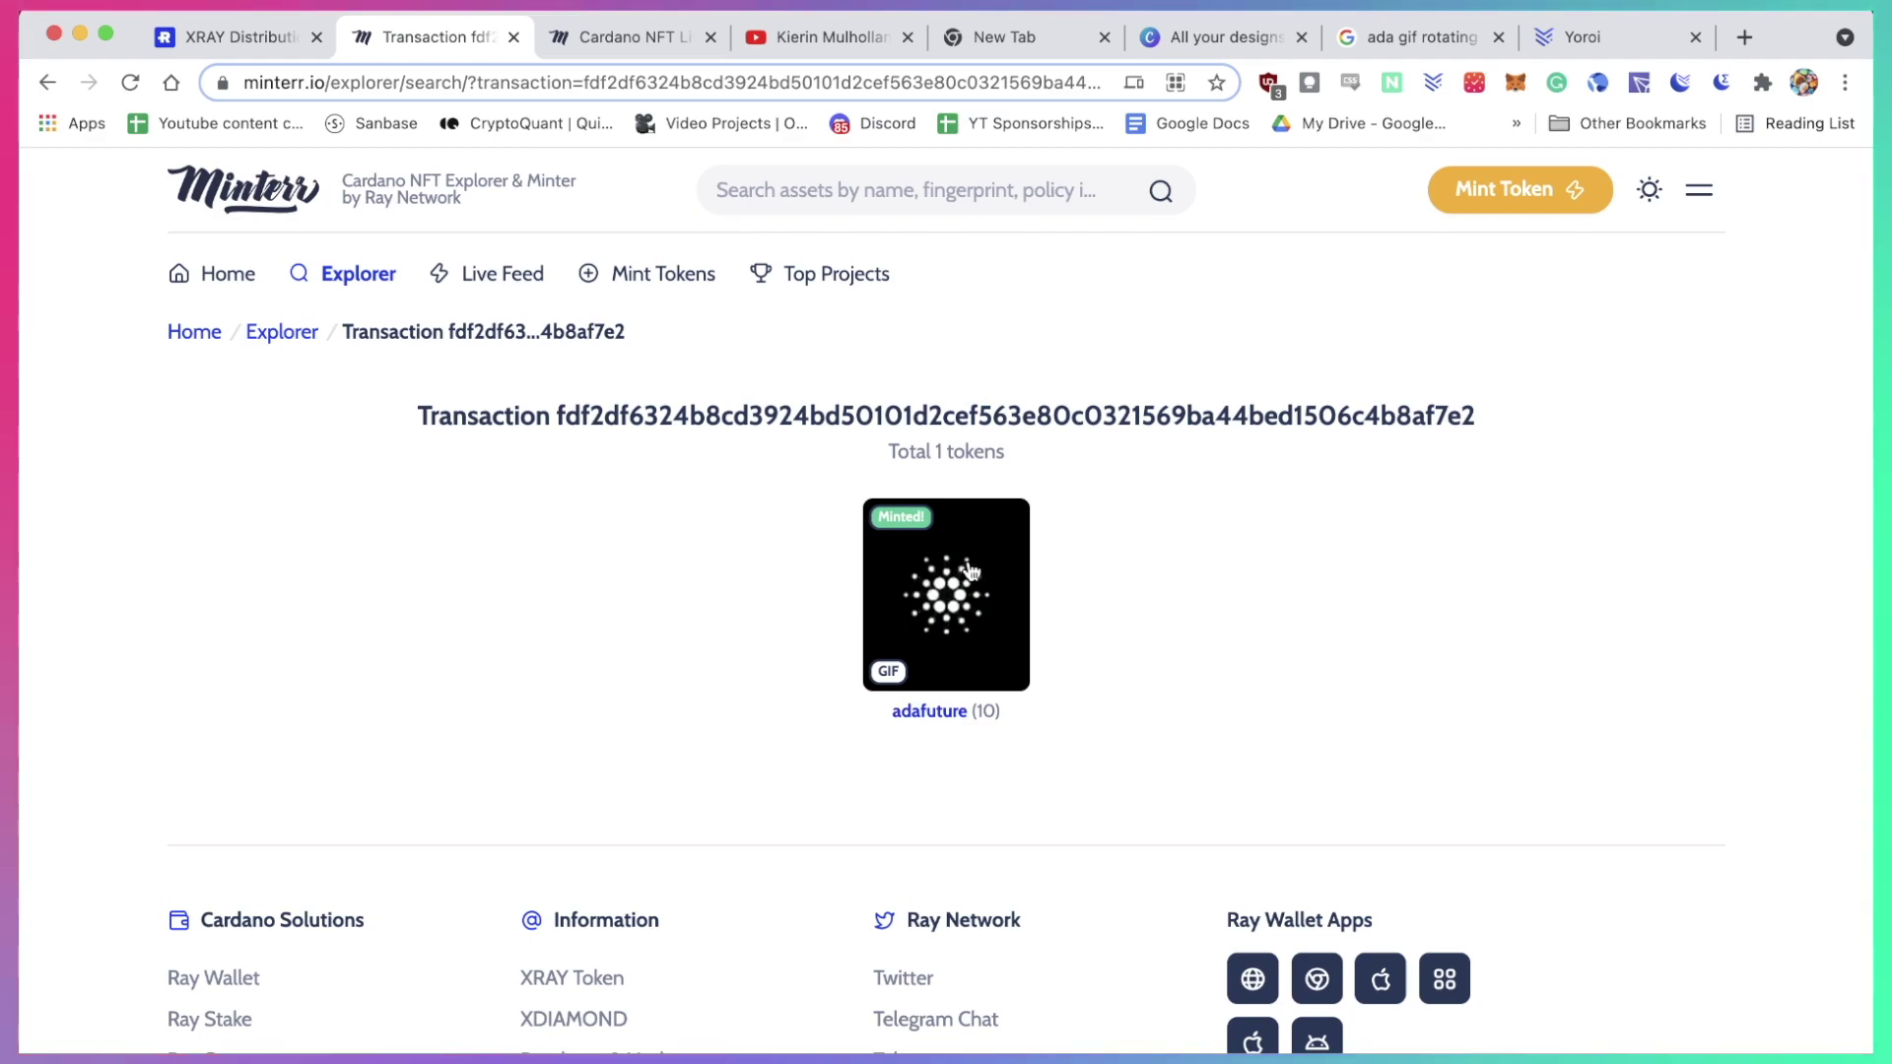
{"action": "left_click", "coordinate": [936, 716]}
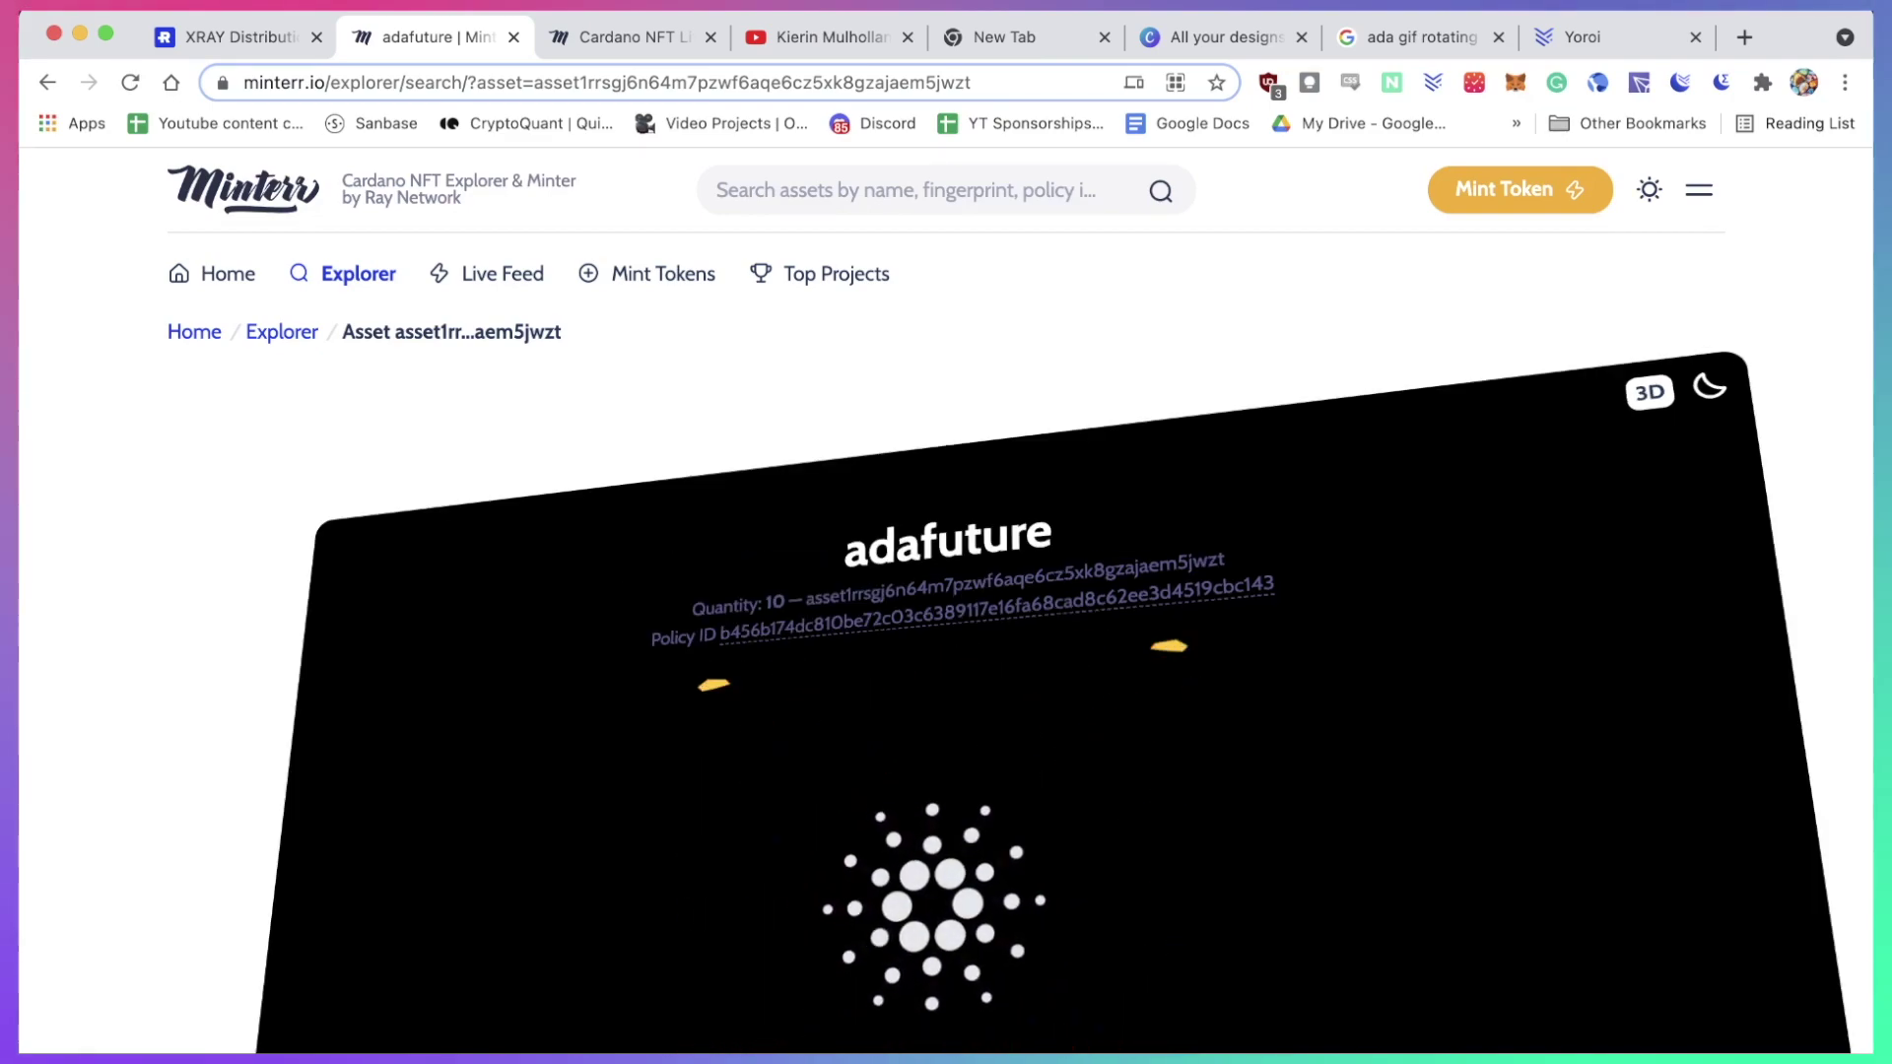
{"action": "scroll", "coordinate": [946, 591], "scroll_direction": "down", "scroll_amount": 3}
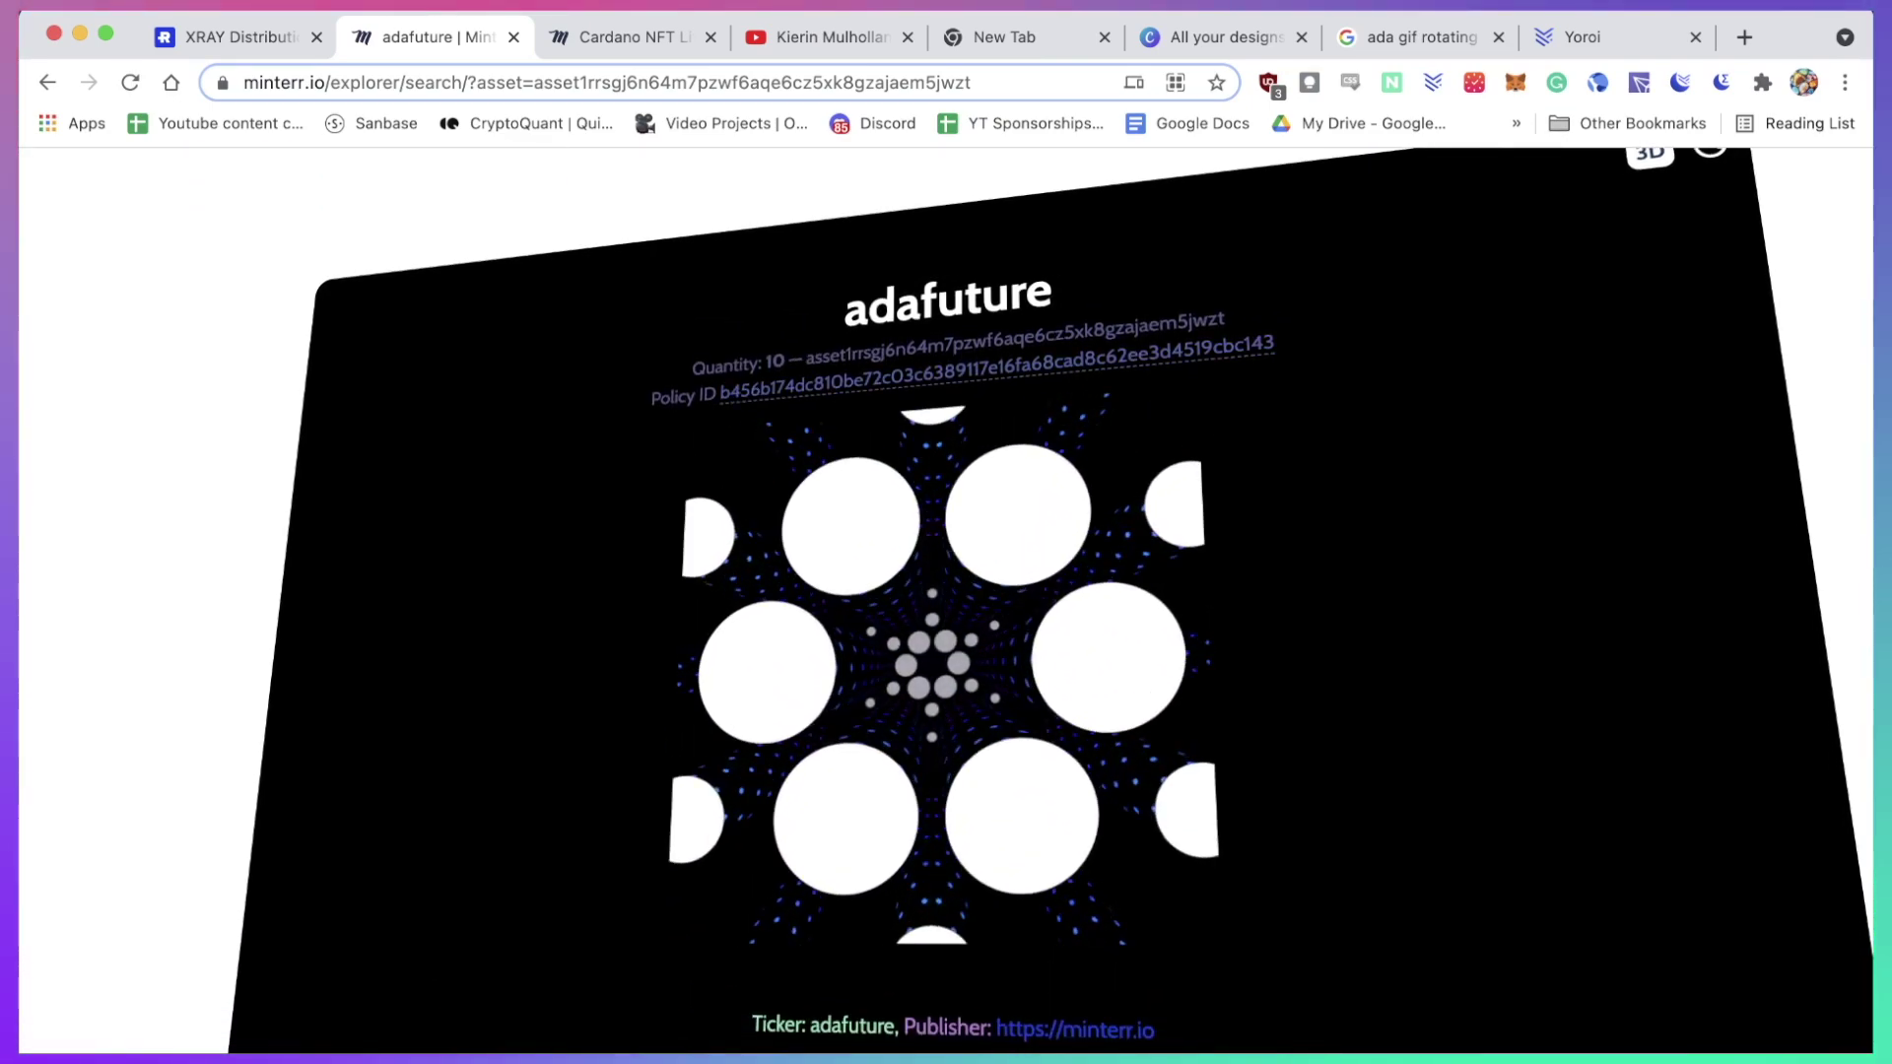